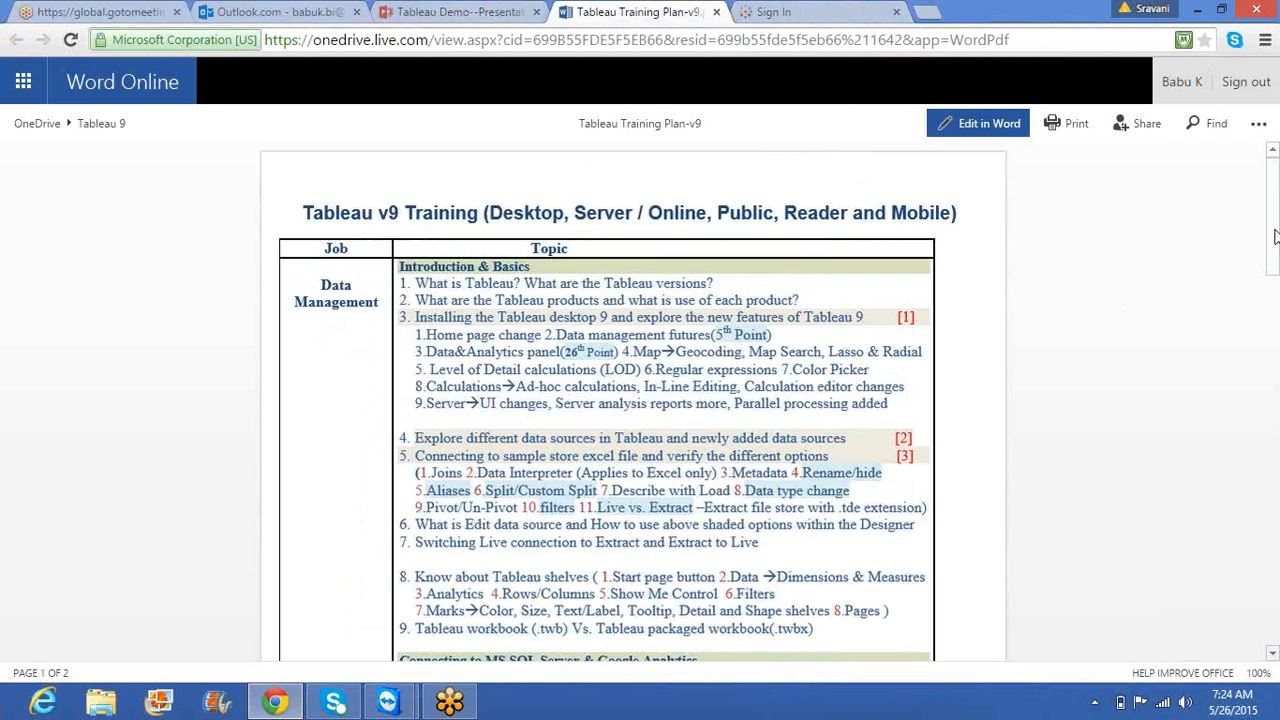
# - Look over the data management and visualization topics of the Tableau training plan in the online document
pyautogui.moveTo(1273, 234); pyautogui.dragTo(1270, 302)
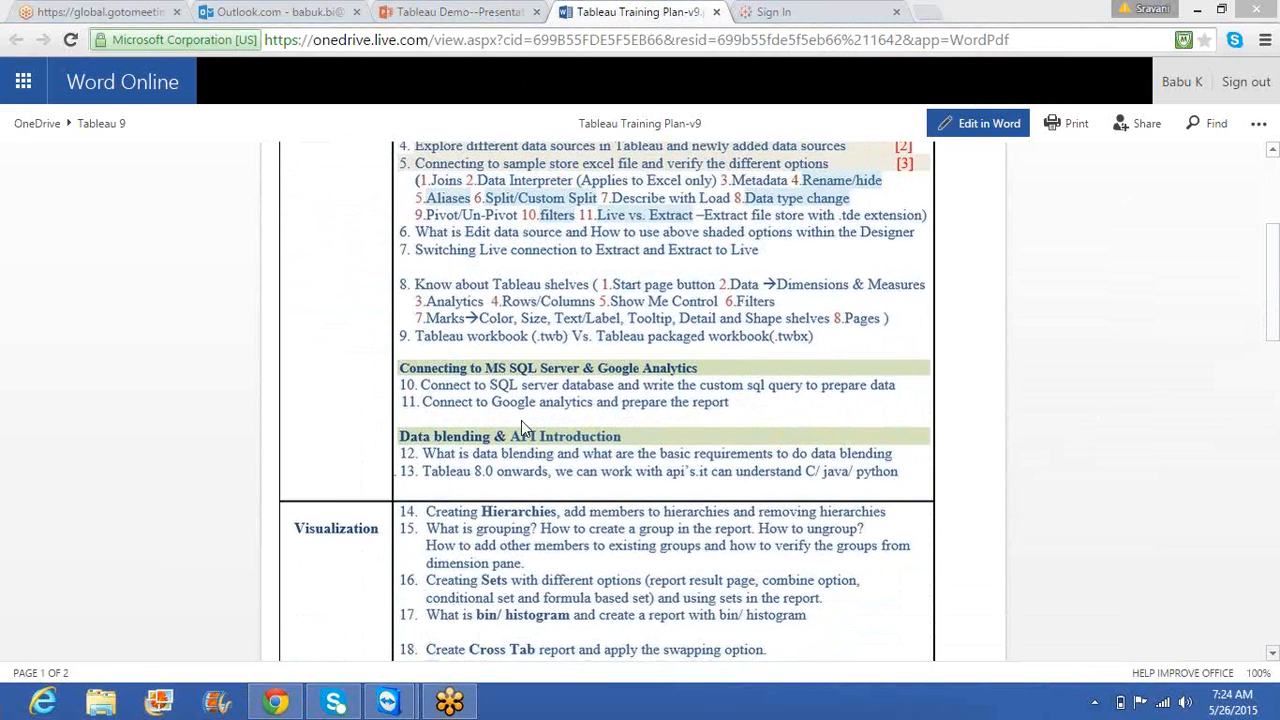
pyautogui.press('super+c')
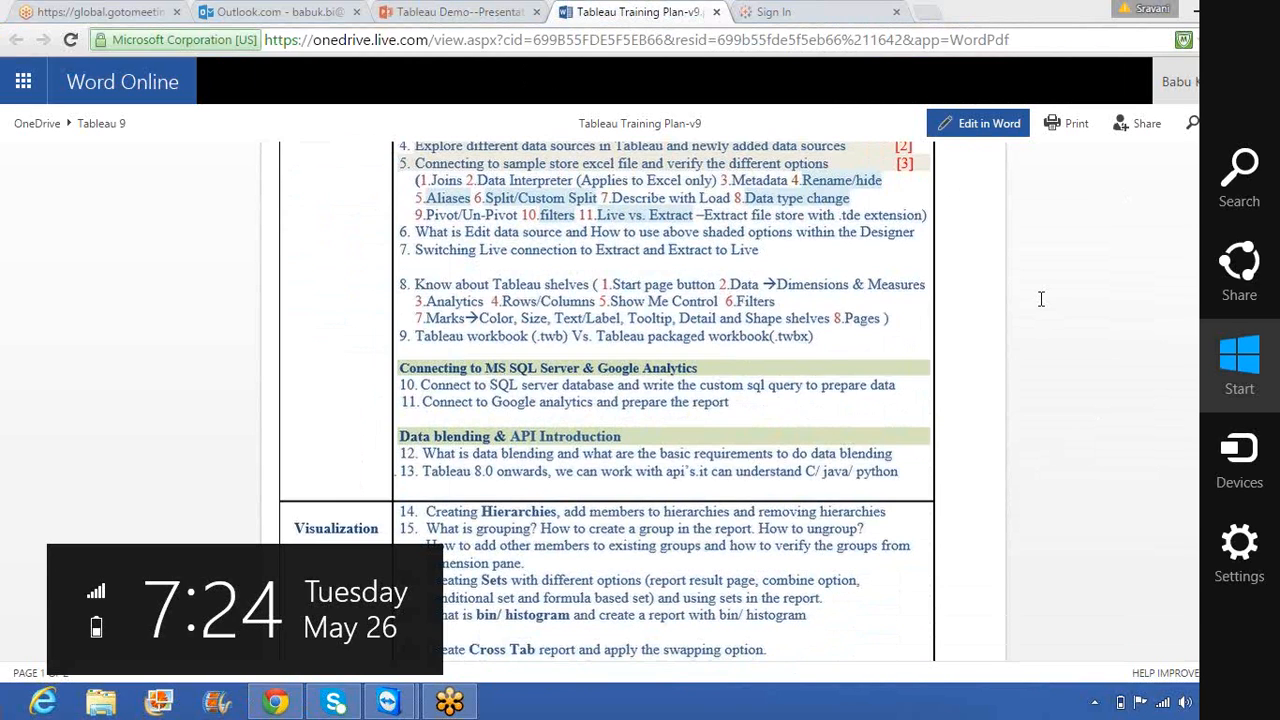
pyautogui.click(1041, 299)
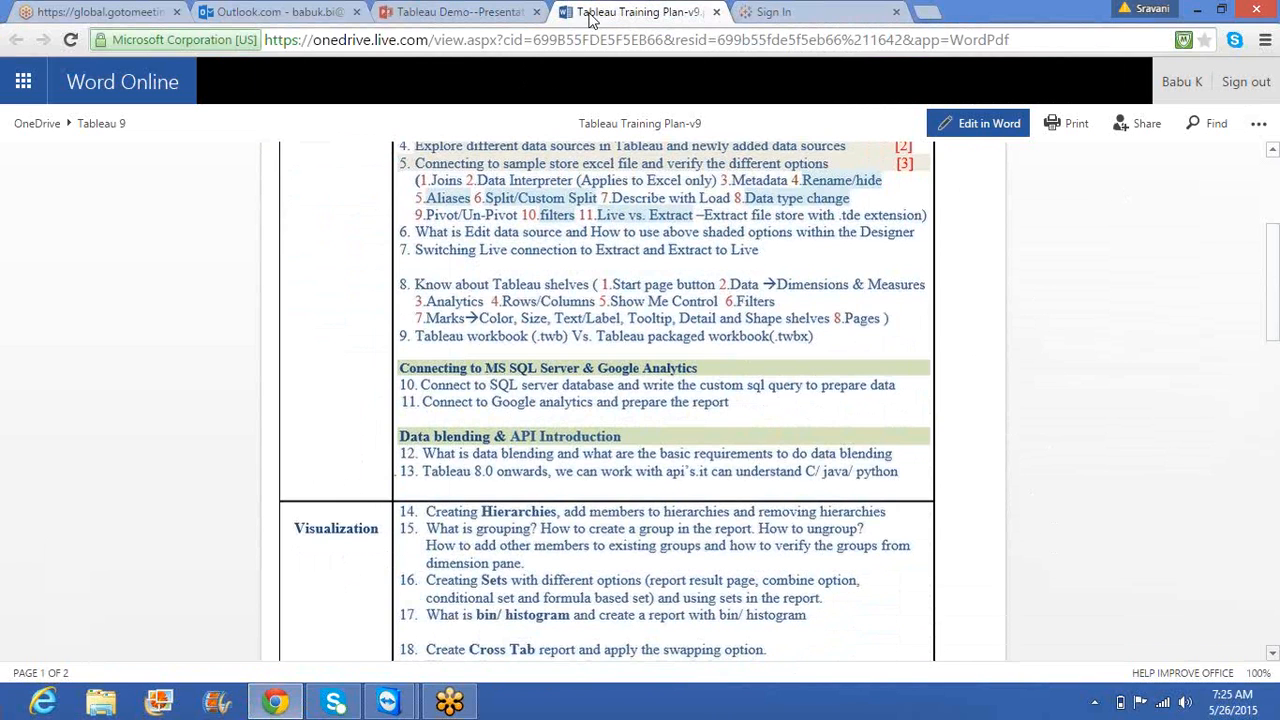
pyautogui.click(490, 10)
pyautogui.click(648, 14)
# - Switch to the TeamViewer remote desktop, open Tableau Training Plan-v9.pdf and set its zoom to 100%
pyautogui.click(284, 701)
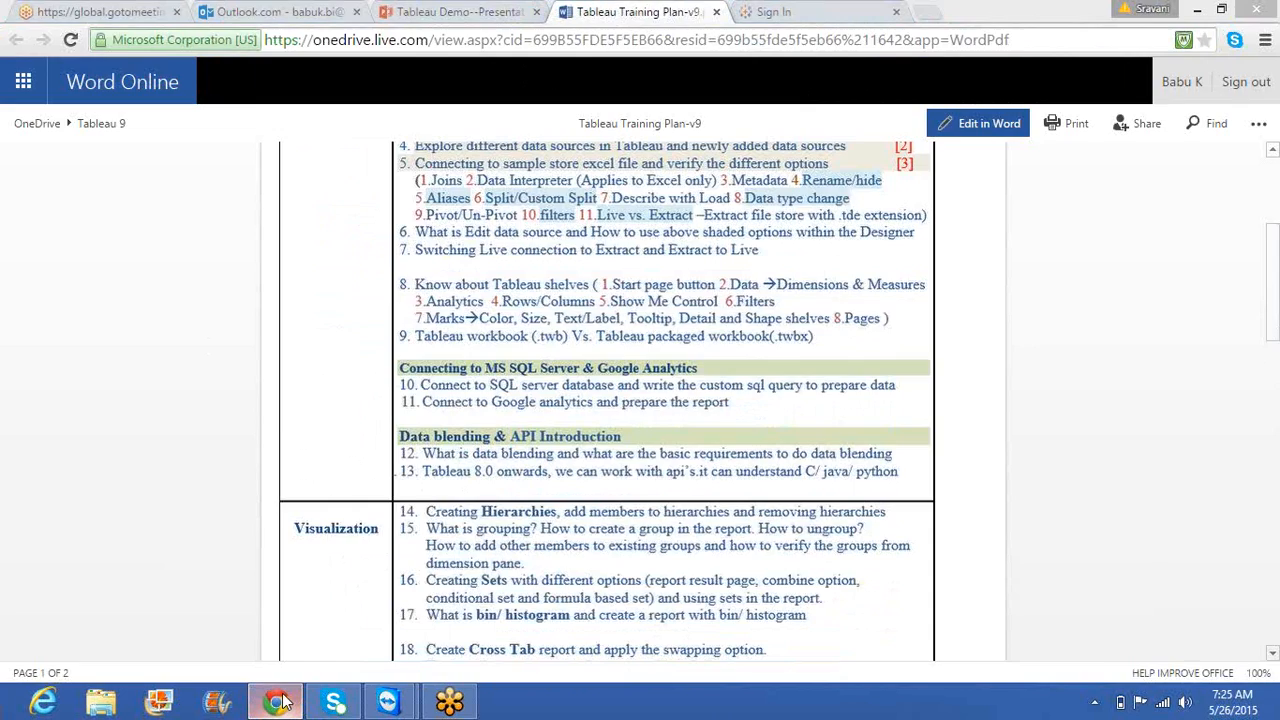
pyautogui.doubleClick(566, 60)
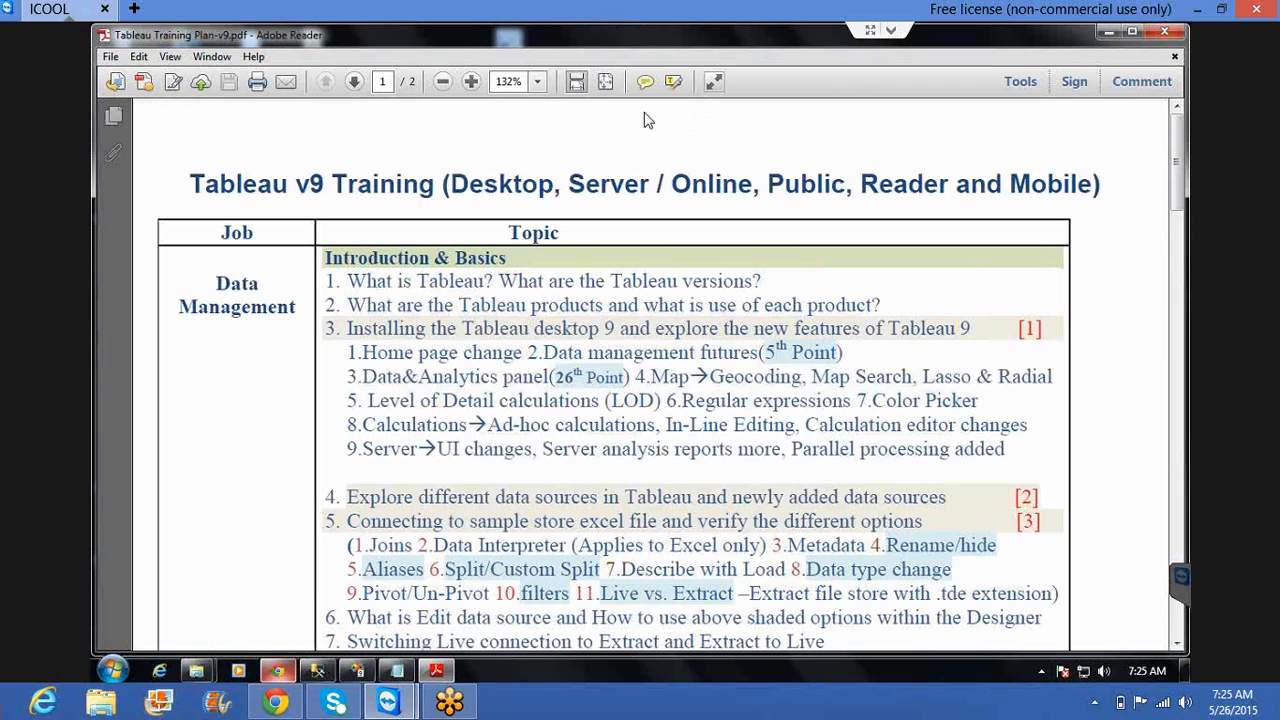
pyautogui.click(518, 80)
pyautogui.write('100')
pyautogui.press('Return')
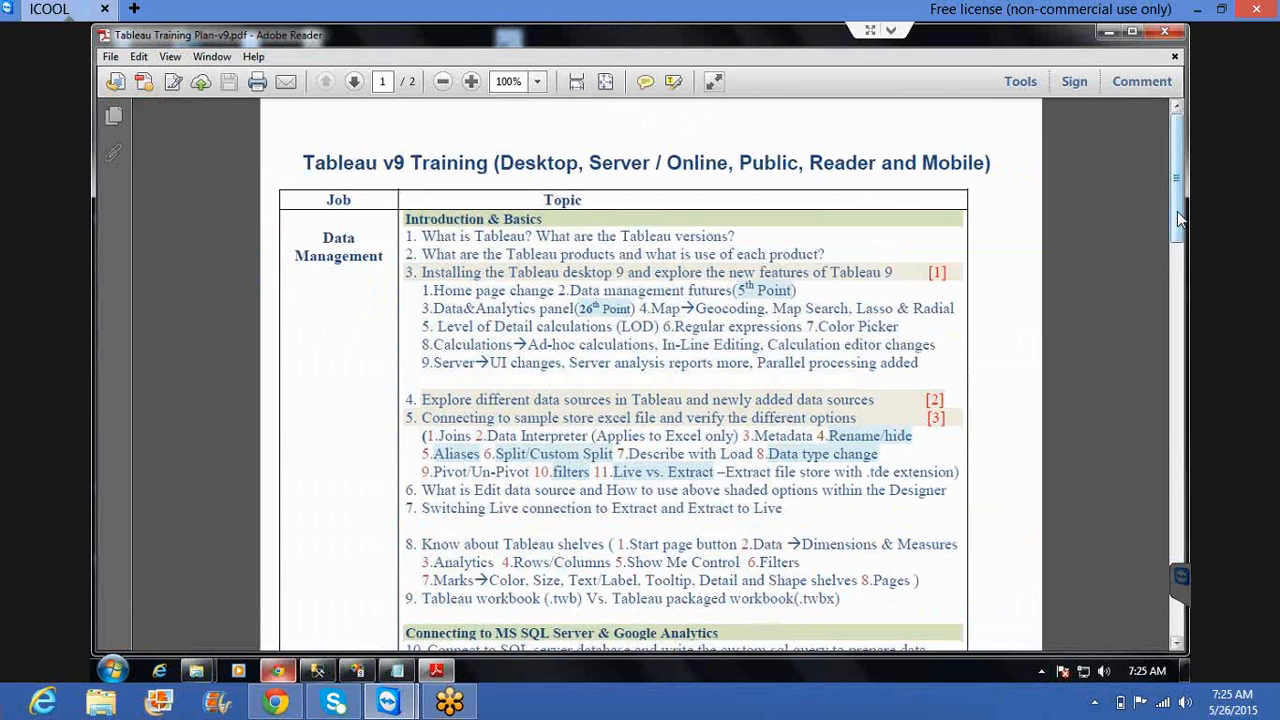
# - Read through the training plan PDF down to the Help Links section, and minimize the reader
pyautogui.moveTo(1177, 211); pyautogui.dragTo(1184, 314)
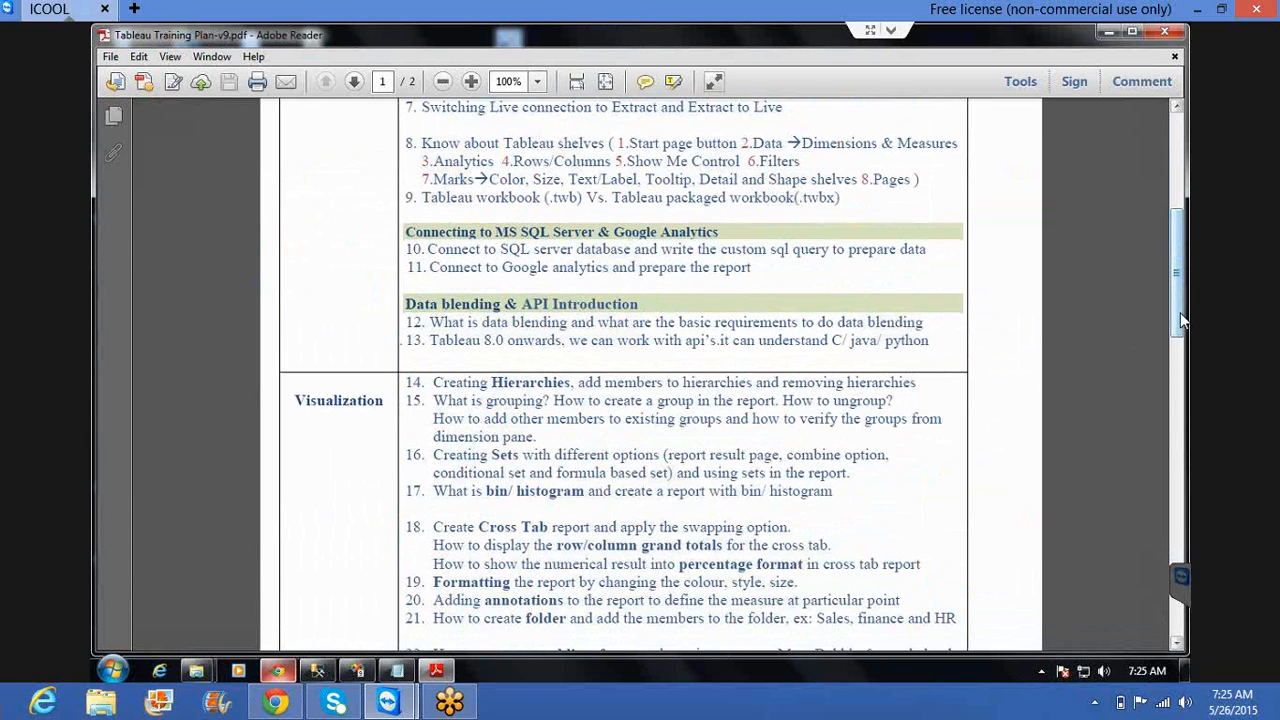
pyautogui.moveTo(1183, 320); pyautogui.dragTo(1177, 510)
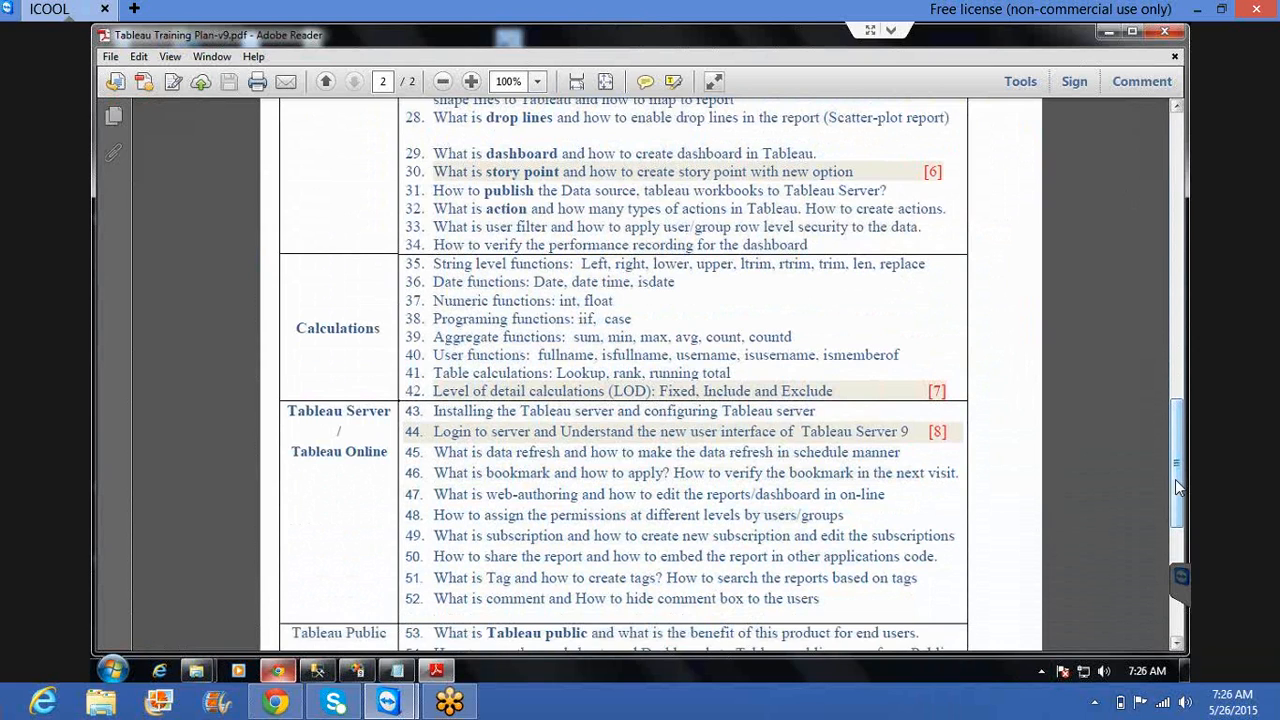
pyautogui.moveTo(1180, 498); pyautogui.dragTo(1186, 537)
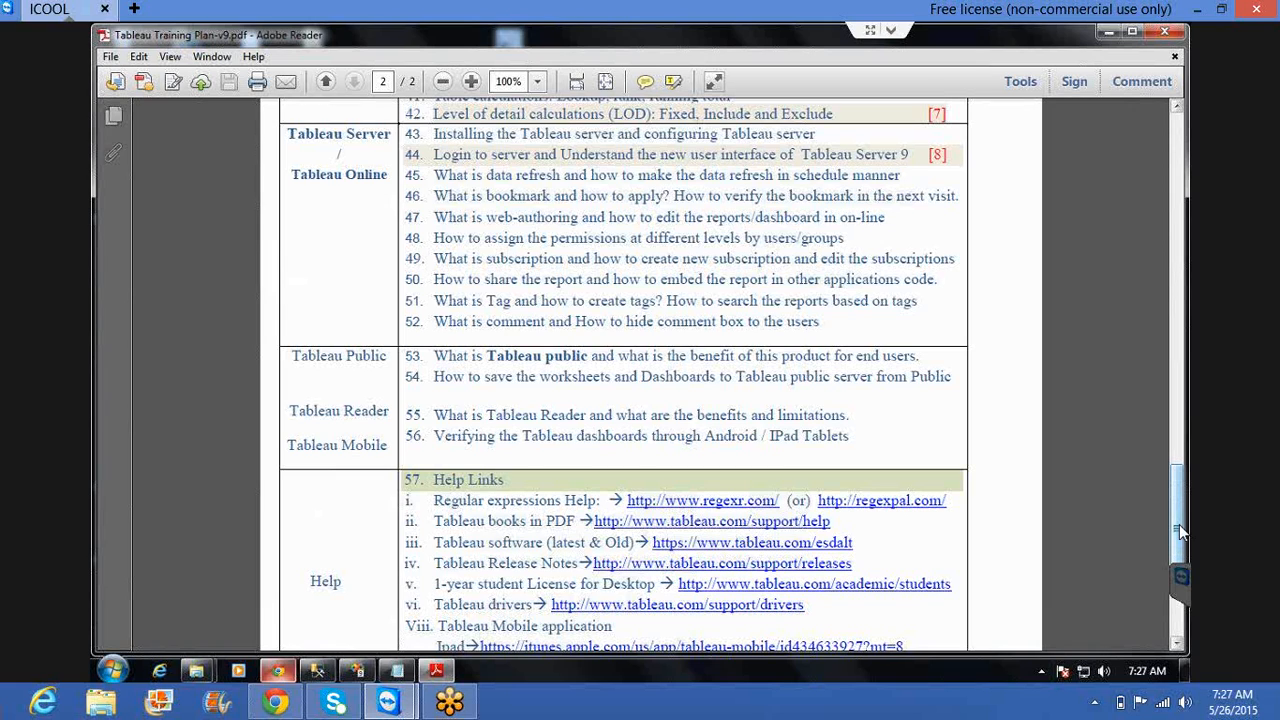
pyautogui.click(1108, 32)
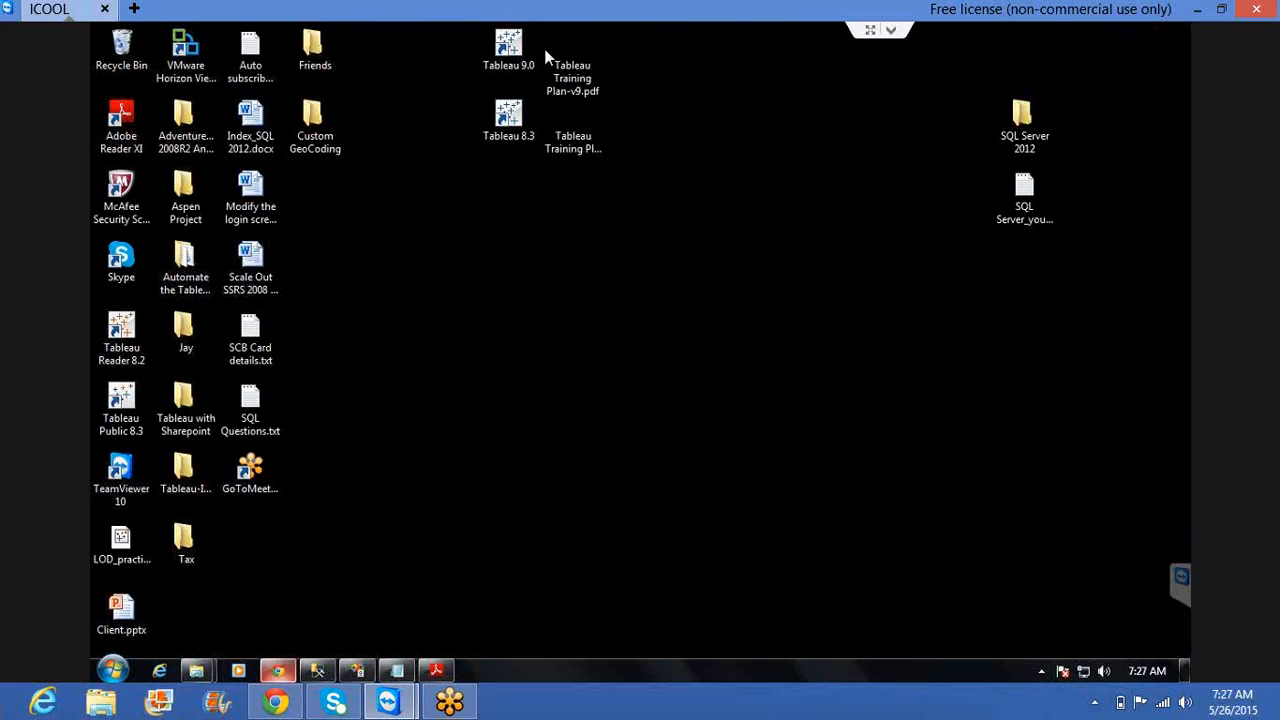
# - Launch Tableau 9.0 and display the full list of server connection types
pyautogui.click(515, 46)
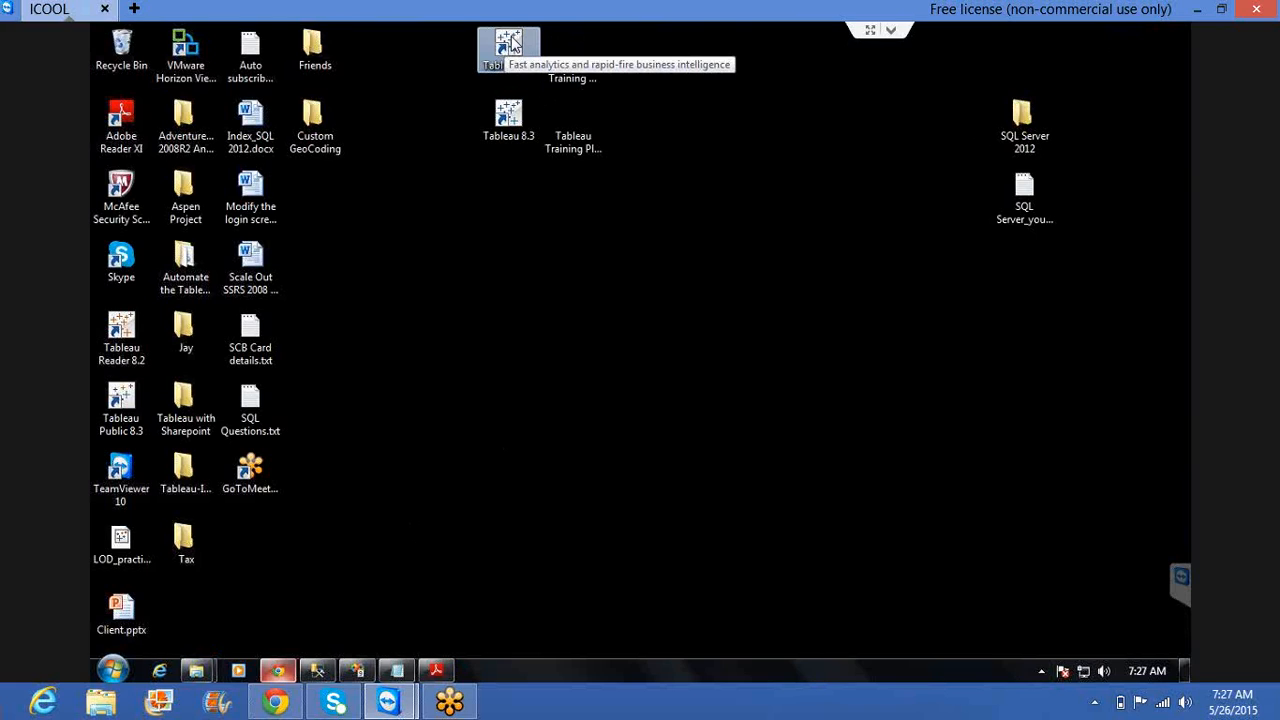
pyautogui.doubleClick(512, 44)
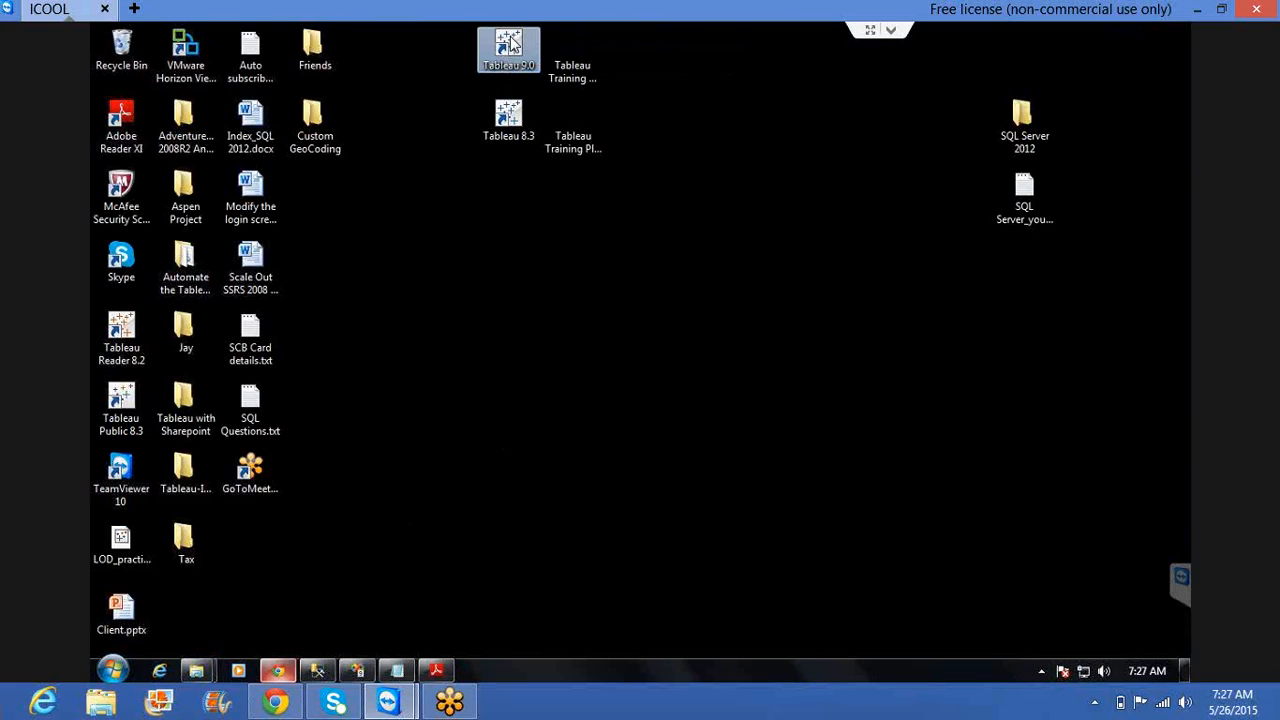
pyautogui.click(410, 312)
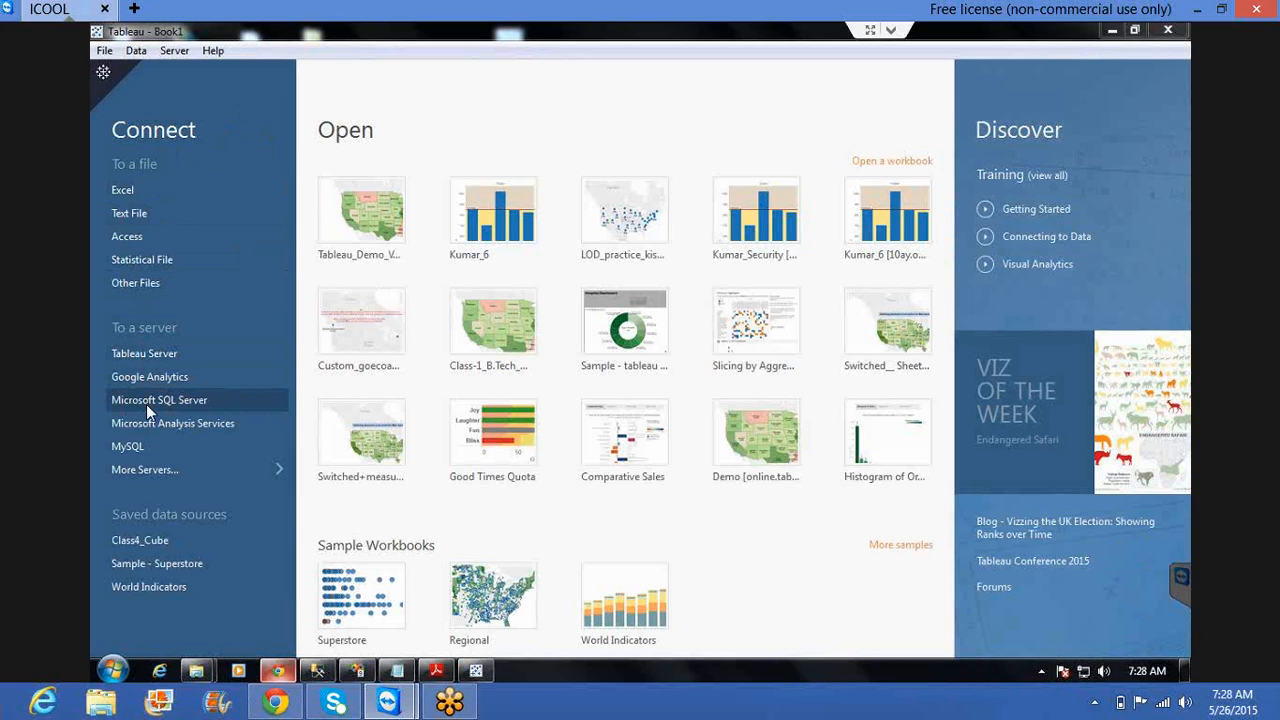
pyautogui.click(161, 466)
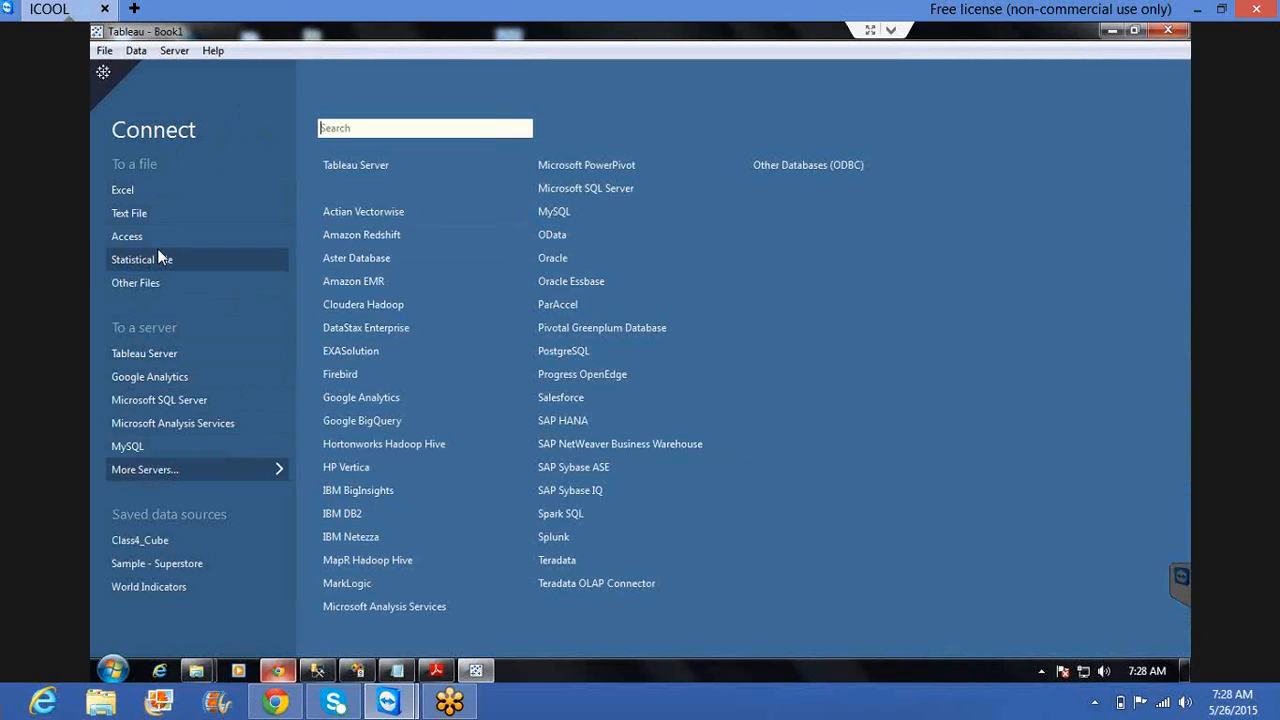
# - Start an Excel connection and browse to the Archive folder under Documents, My Tableau Repository, Datasources
pyautogui.click(121, 190)
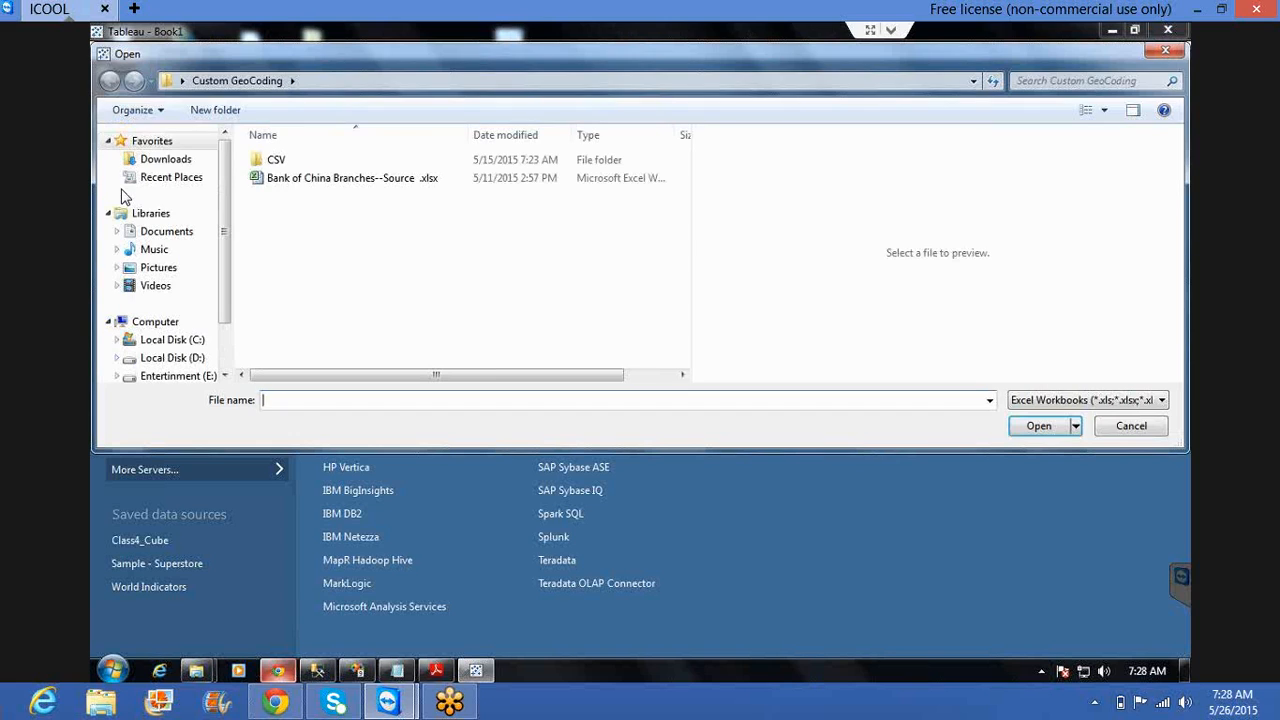
pyautogui.click(159, 232)
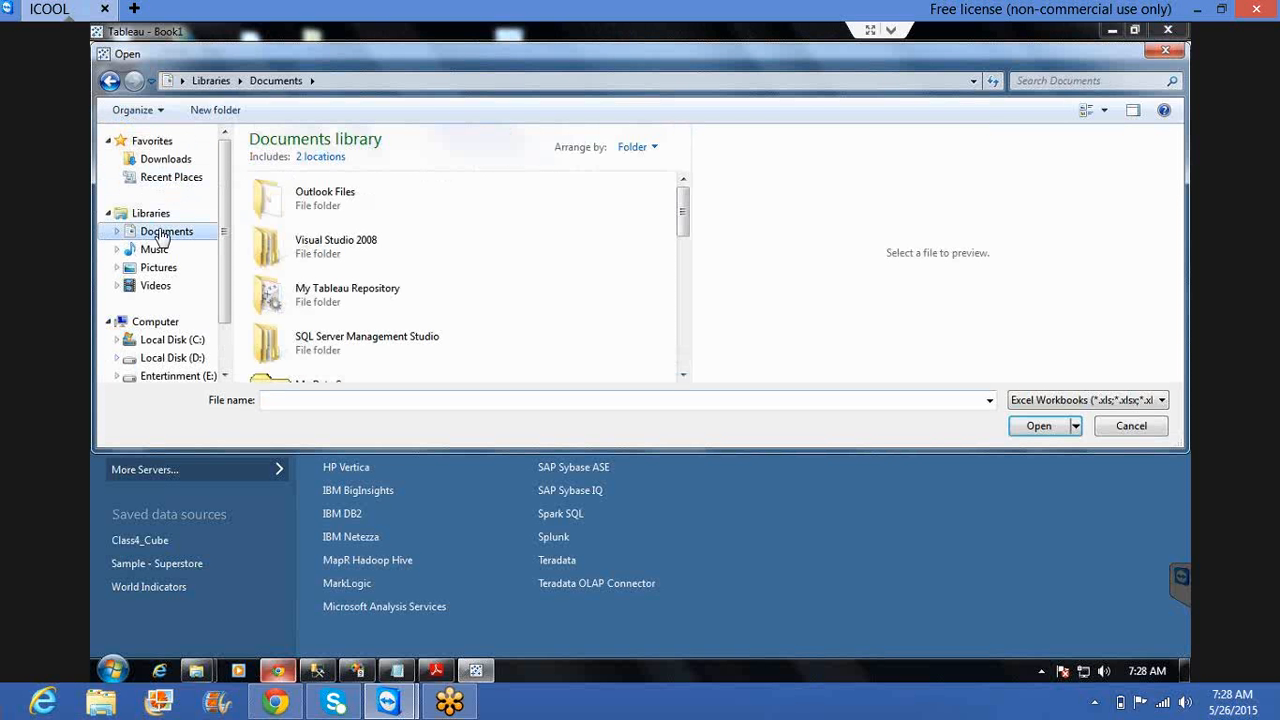
pyautogui.doubleClick(332, 294)
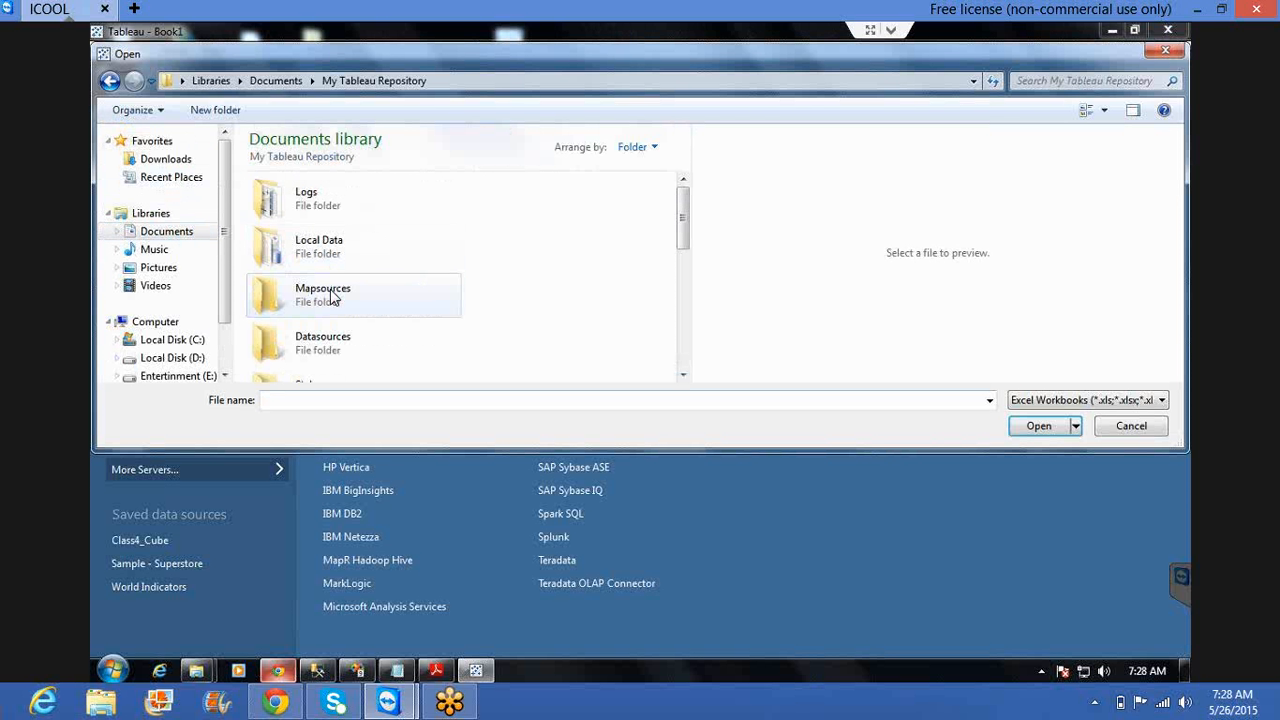
pyautogui.click(296, 347)
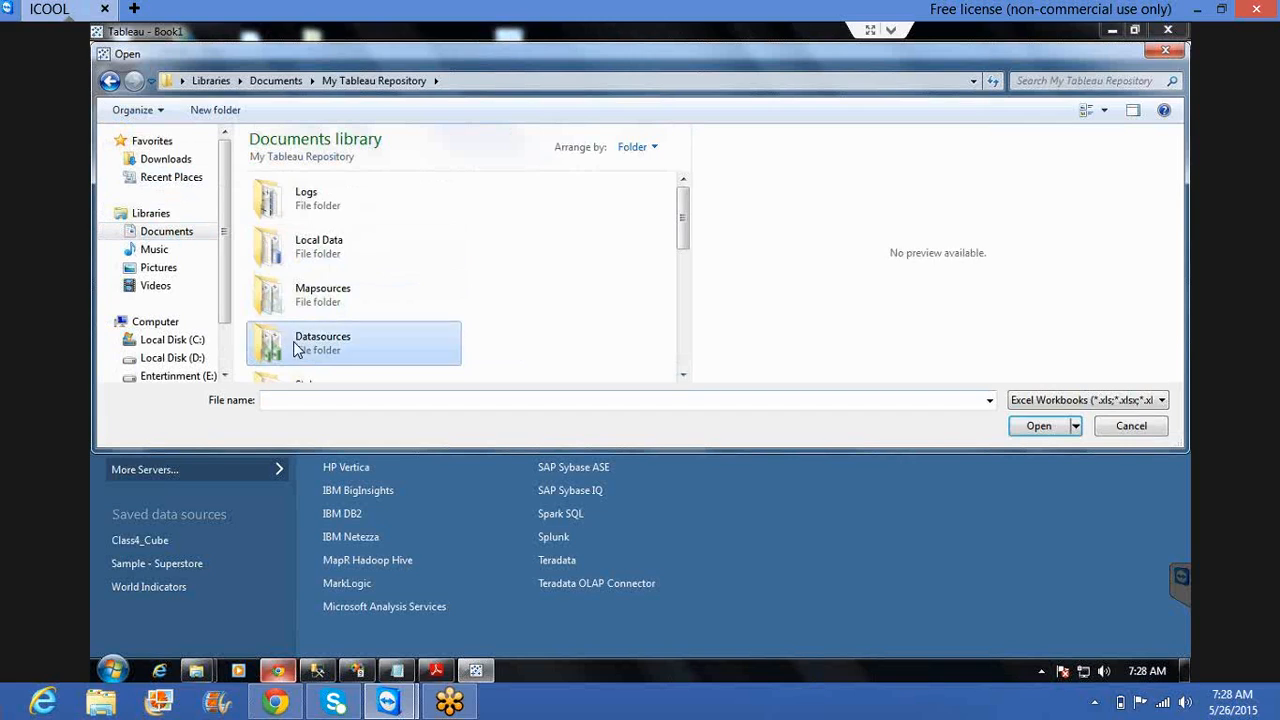
pyautogui.doubleClick(296, 347)
pyautogui.doubleClick(321, 198)
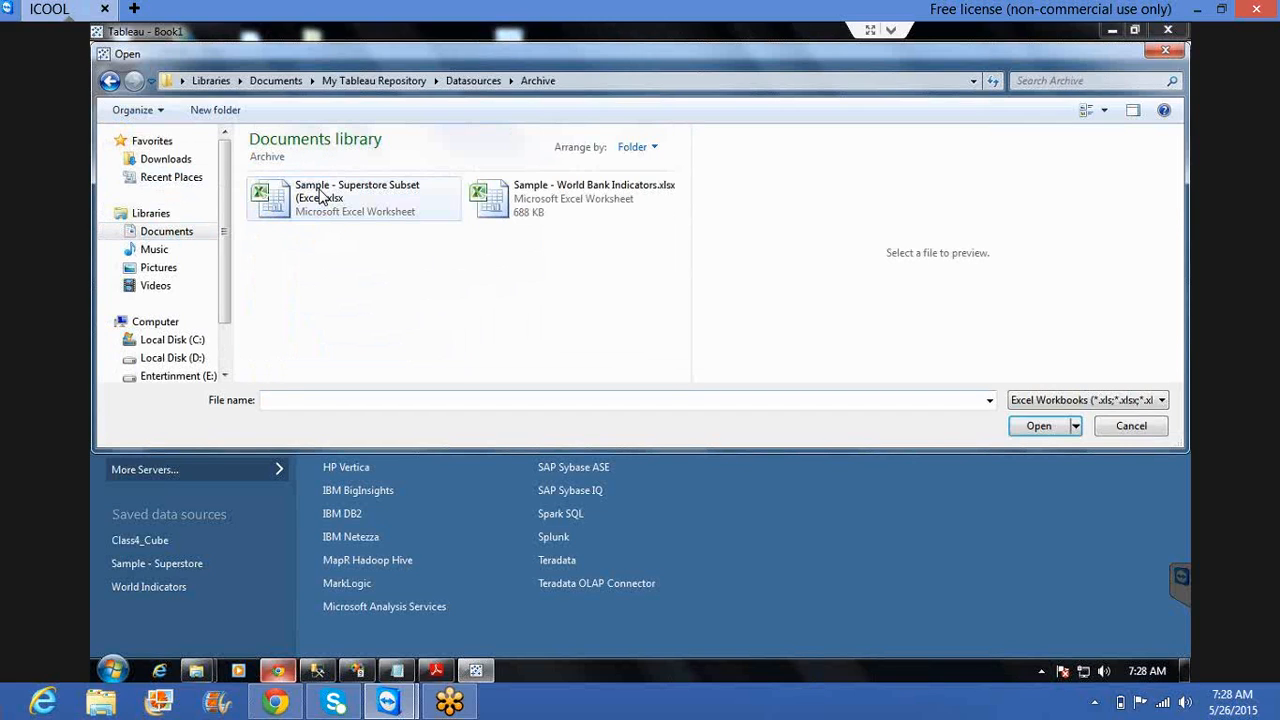
# - Connect to Sample - Superstore Subset (Excel).xlsx and add the Orders sheet to the data source canvas
pyautogui.click(337, 204)
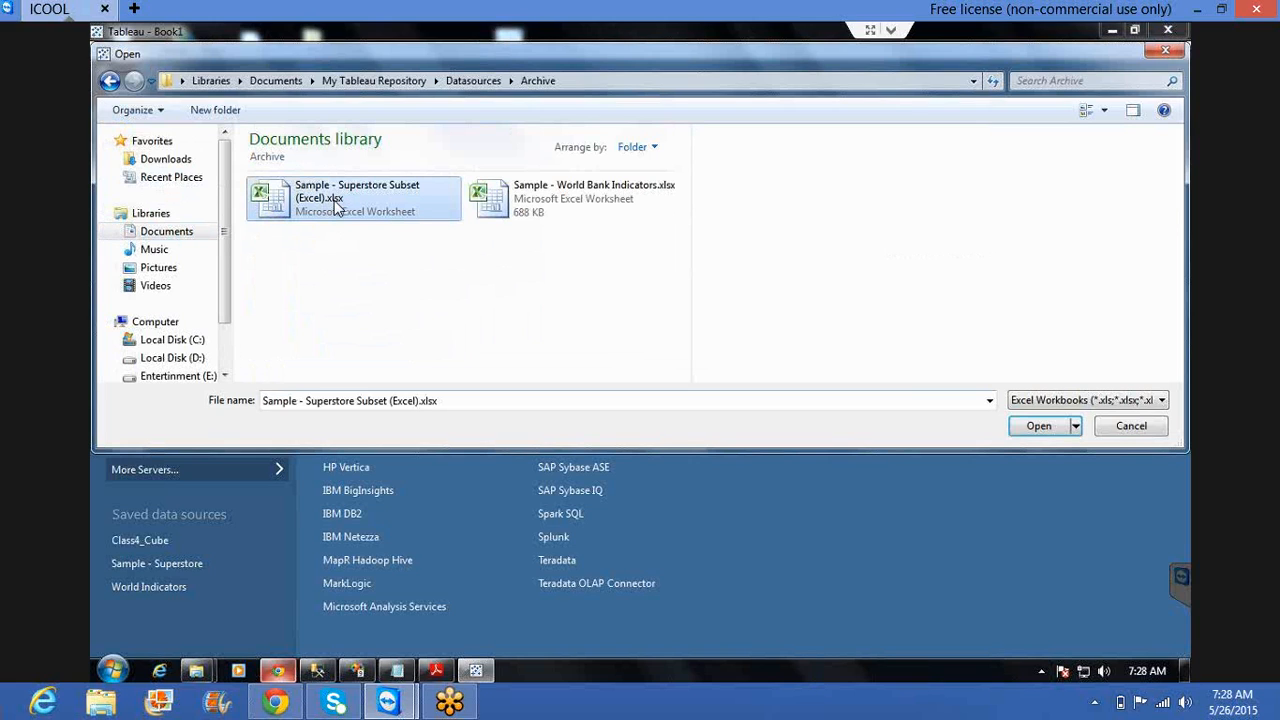
pyautogui.click(1036, 426)
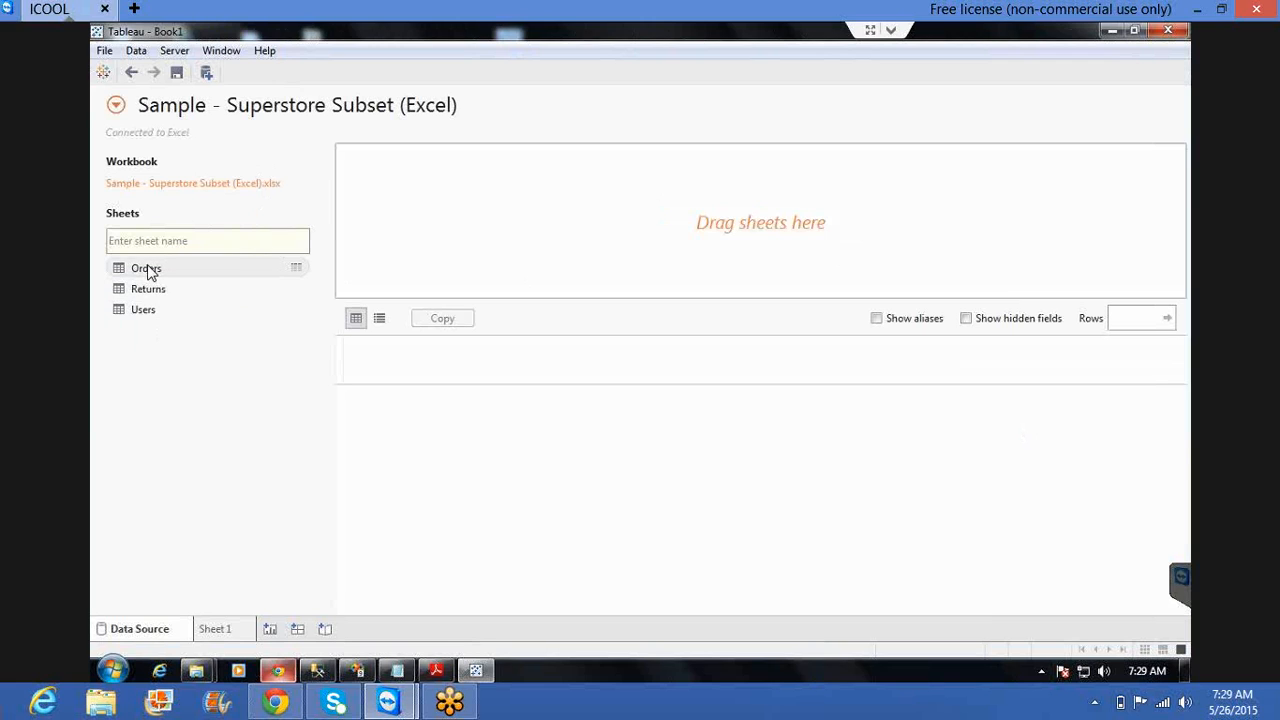
pyautogui.moveTo(148, 272); pyautogui.dragTo(562, 177)
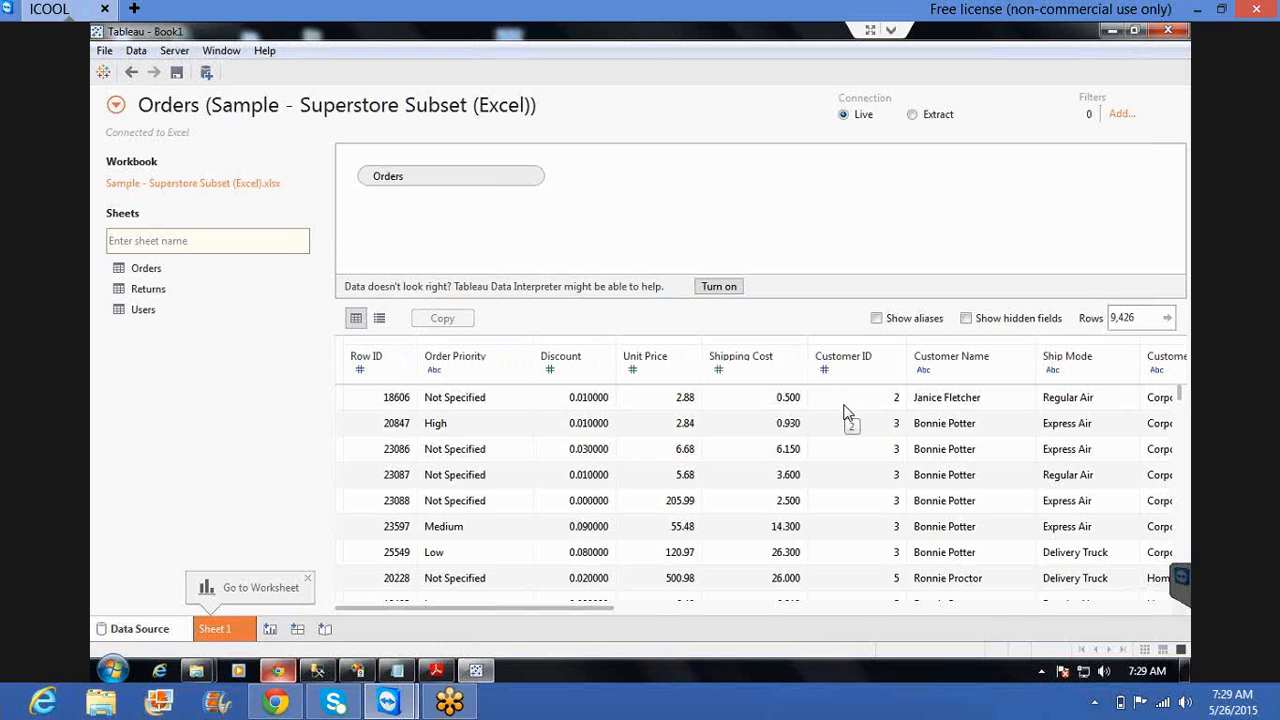
# - Examine the Orders data preview across all its columns, from Row ID through to Order ID
pyautogui.click(845, 412)
pyautogui.press('Right')
pyautogui.press('Right')
pyautogui.press('Right')
pyautogui.press('Right')
pyautogui.press('Right')
pyautogui.press('Right')
pyautogui.press('Right')
pyautogui.press('Right')
pyautogui.press('Right')
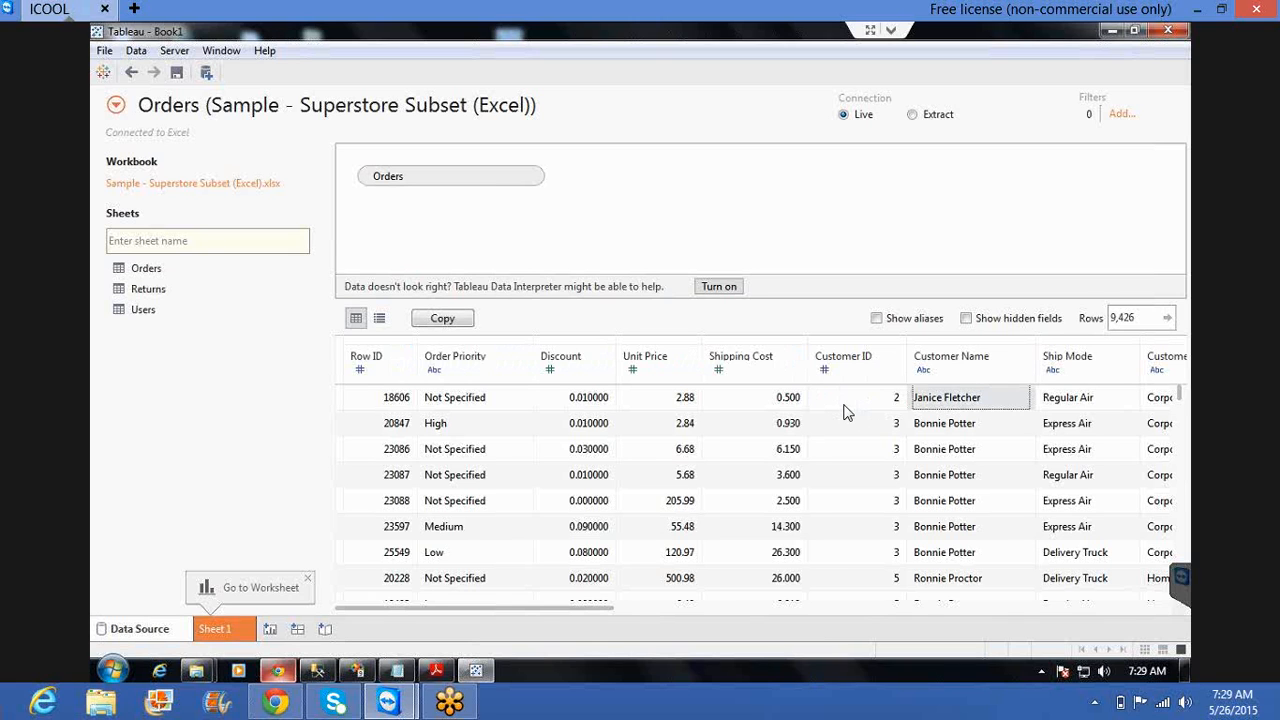
pyautogui.press('Left')
pyautogui.press('Left')
pyautogui.press('Left')
pyautogui.press('Left')
pyautogui.press('Left')
pyautogui.press('Left')
pyautogui.press('Left')
pyautogui.press('Left')
pyautogui.press('Left')
pyautogui.press('Left')
pyautogui.press('Left')
pyautogui.press('Left')
pyautogui.press('Left')
pyautogui.press('Left')
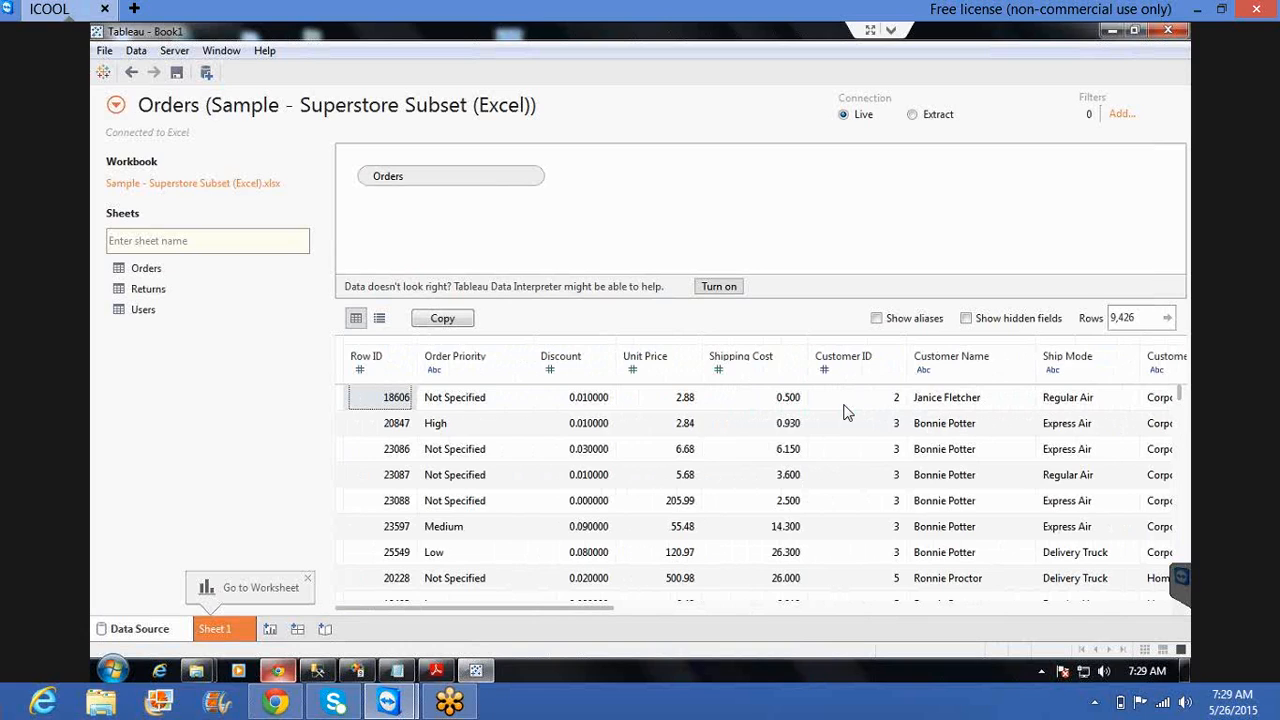
pyautogui.press('Right')
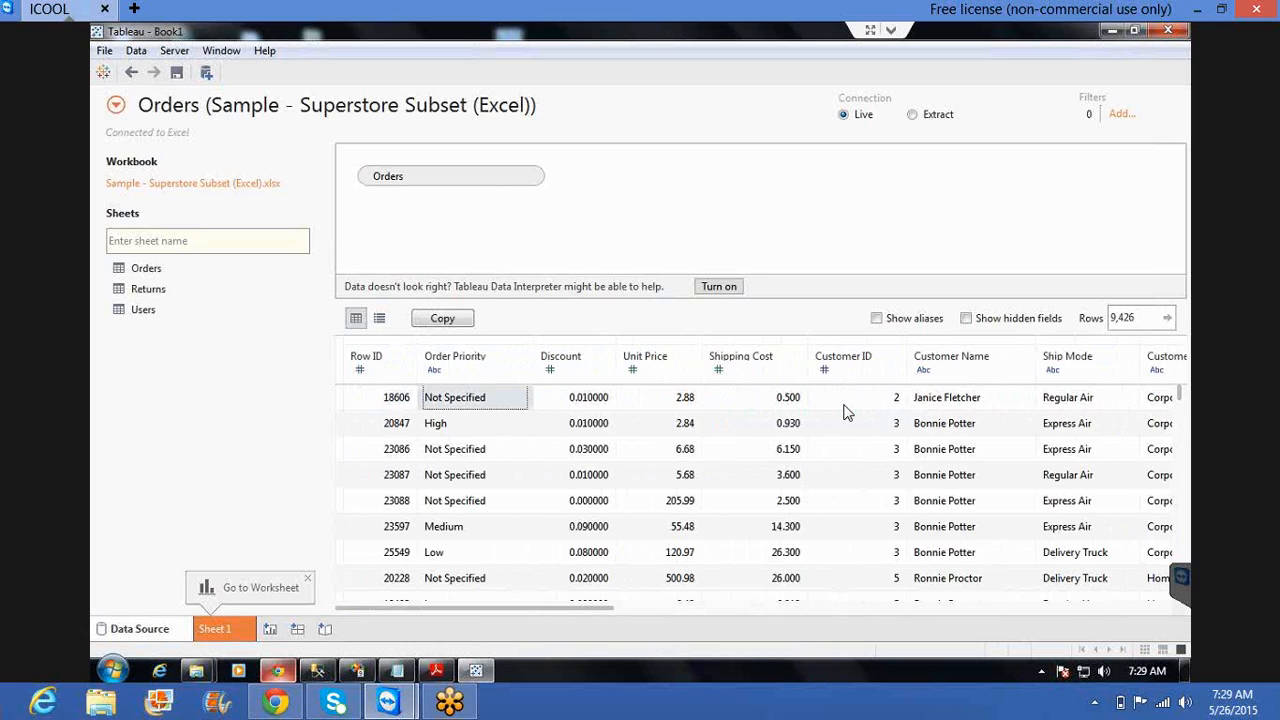
pyautogui.press('Right')
pyautogui.press('Right')
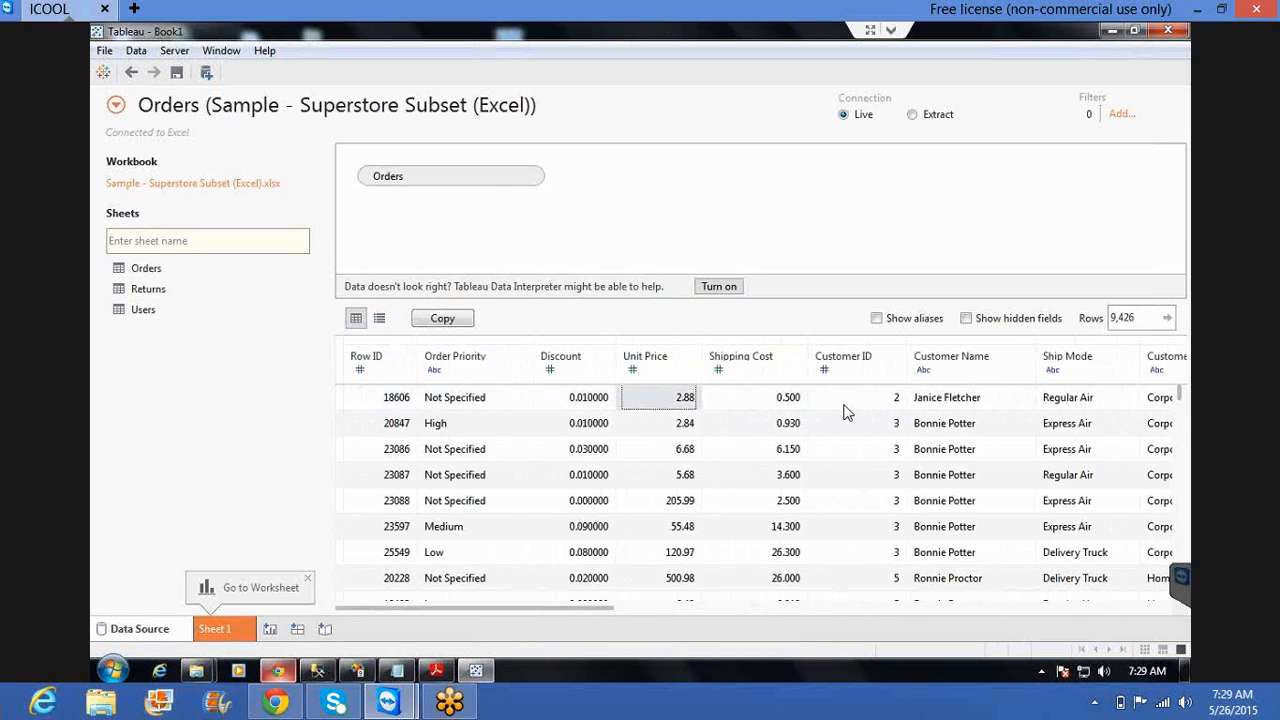
pyautogui.press('Right')
pyautogui.press('Right')
pyautogui.press('Right')
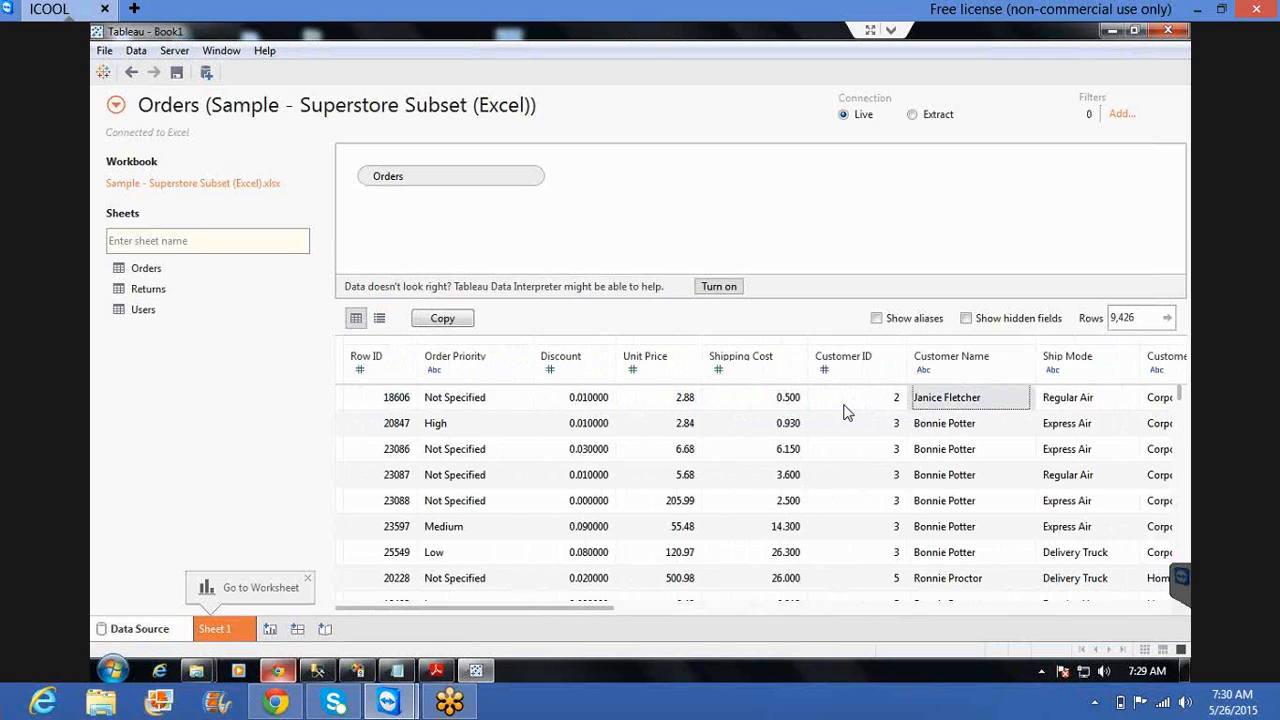
pyautogui.press('Right')
pyautogui.press('Right')
pyautogui.press('Right')
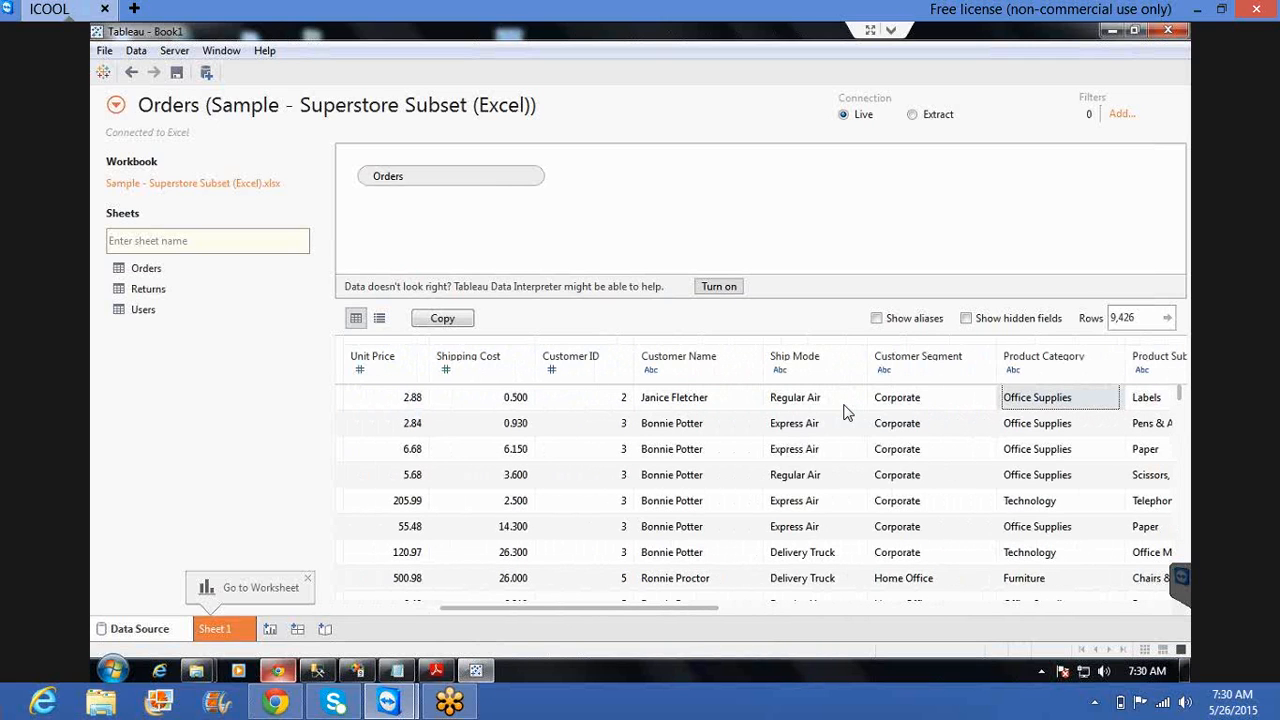
pyautogui.press('Right')
pyautogui.press('Right')
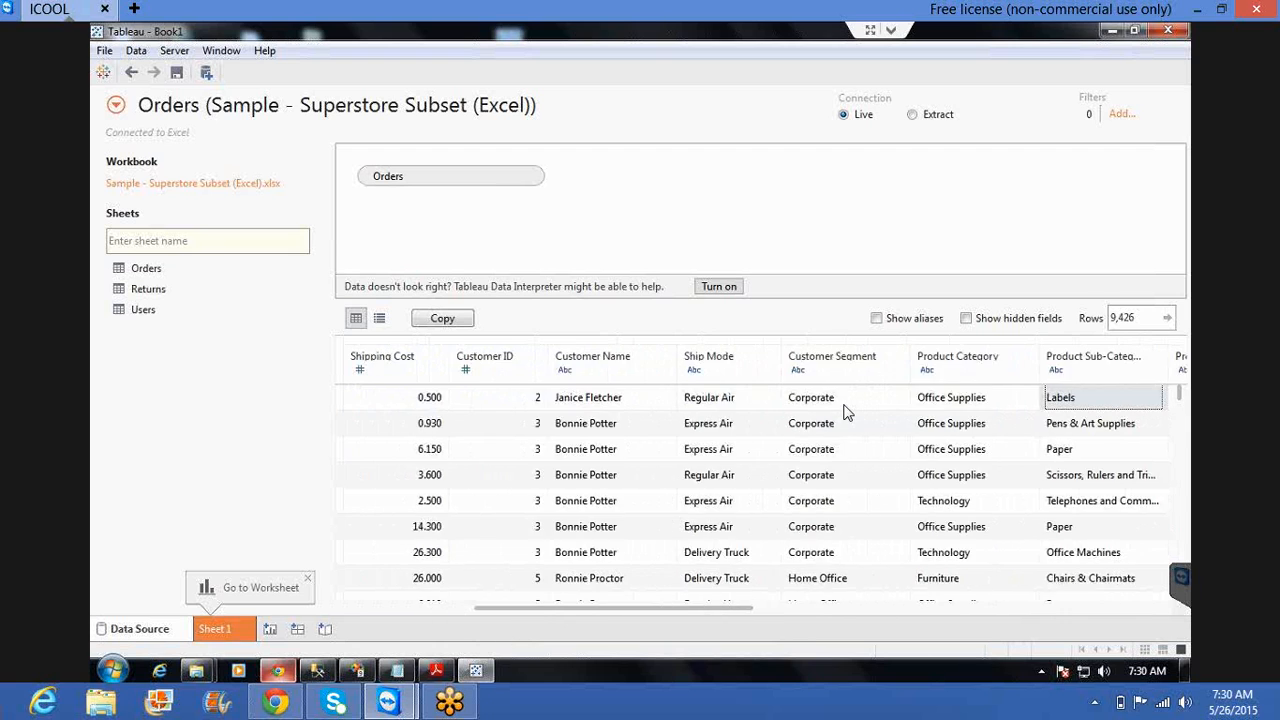
pyautogui.press('Right')
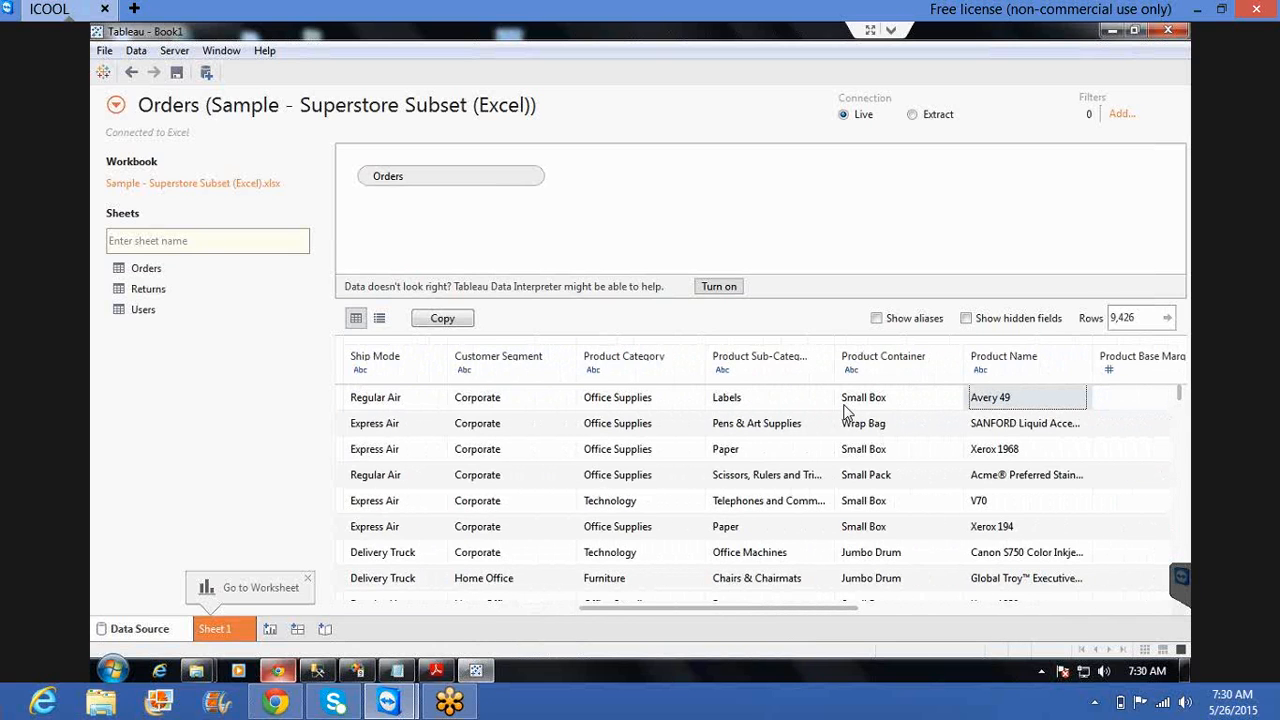
pyautogui.press('Right')
pyautogui.press('Right')
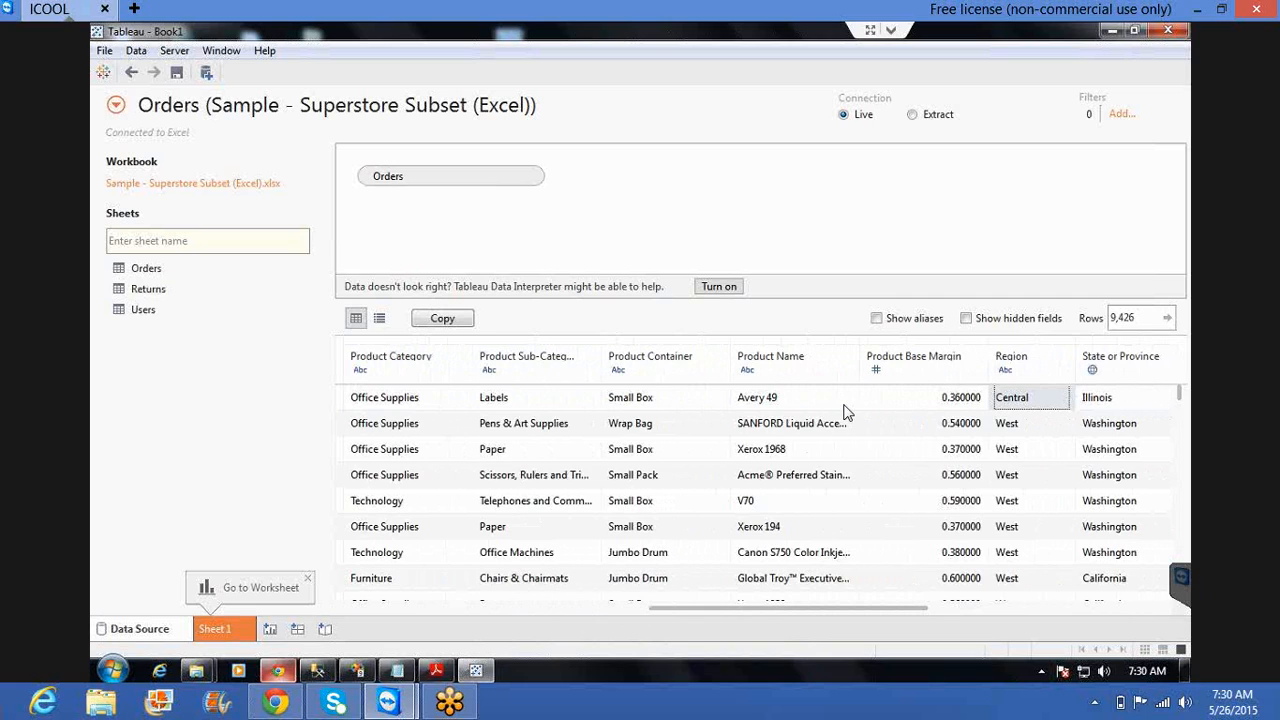
pyautogui.press('Right')
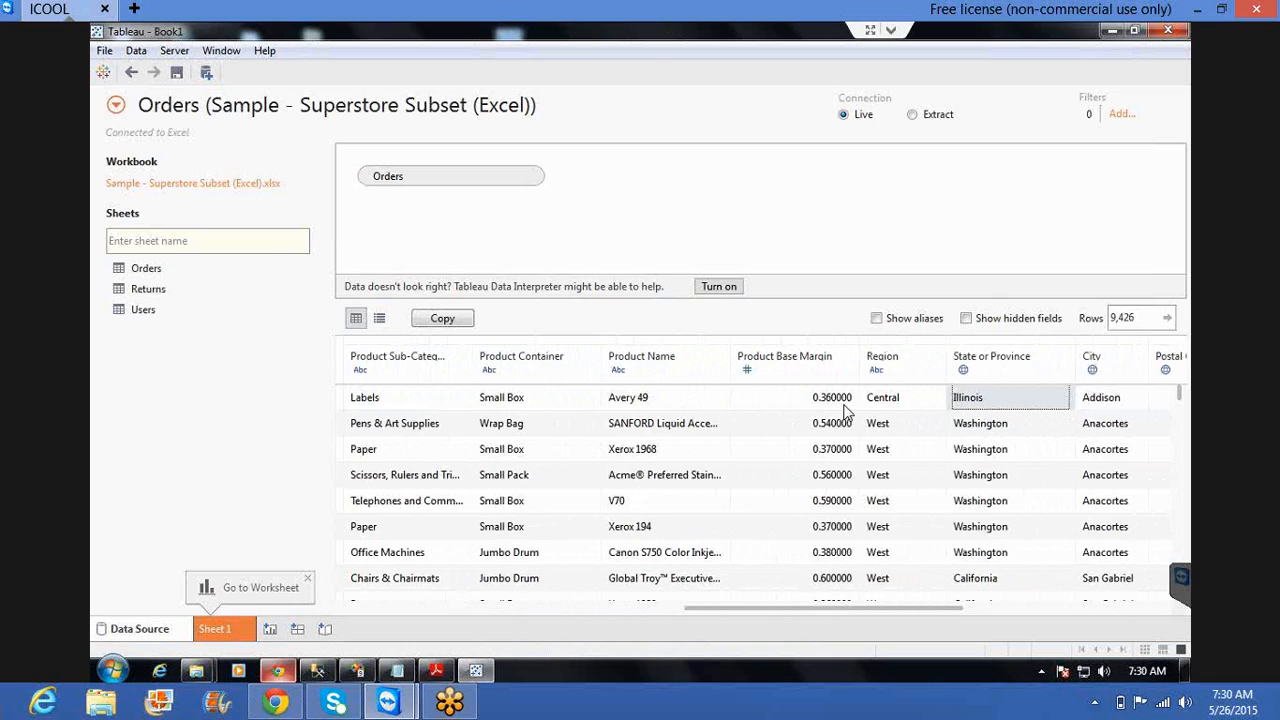
pyautogui.press('Right')
pyautogui.press('Right')
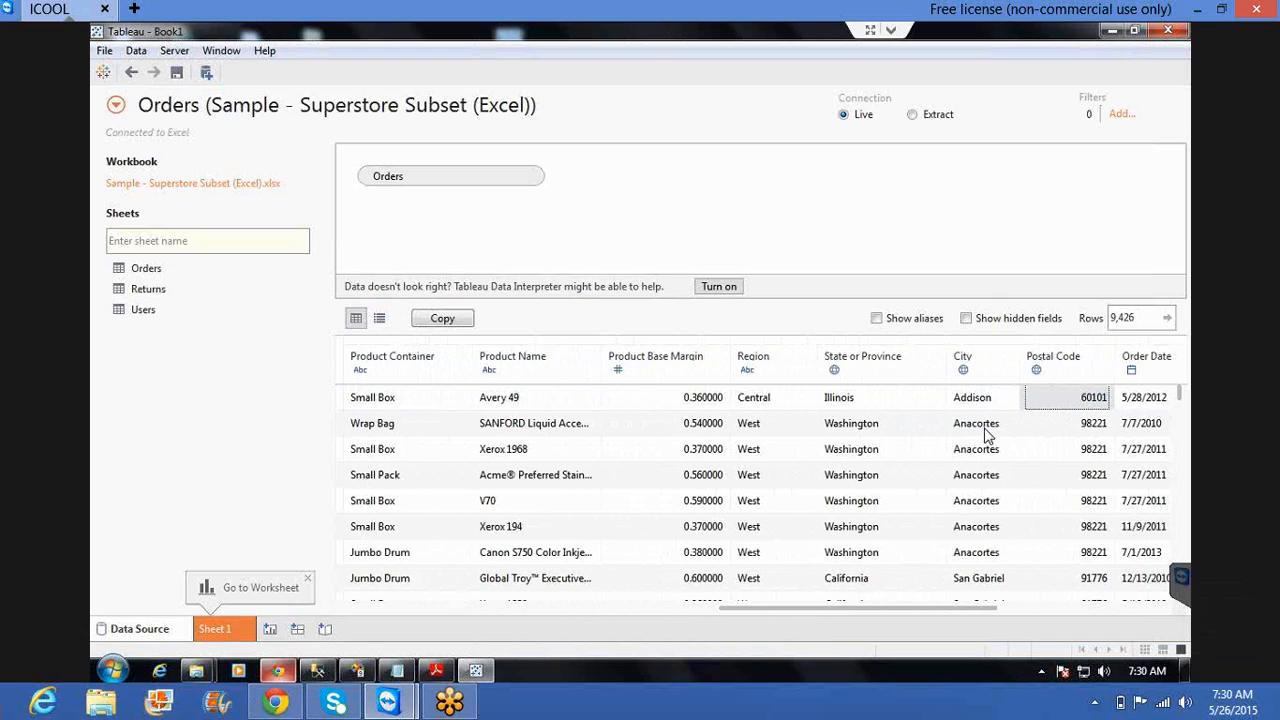
pyautogui.press('Right')
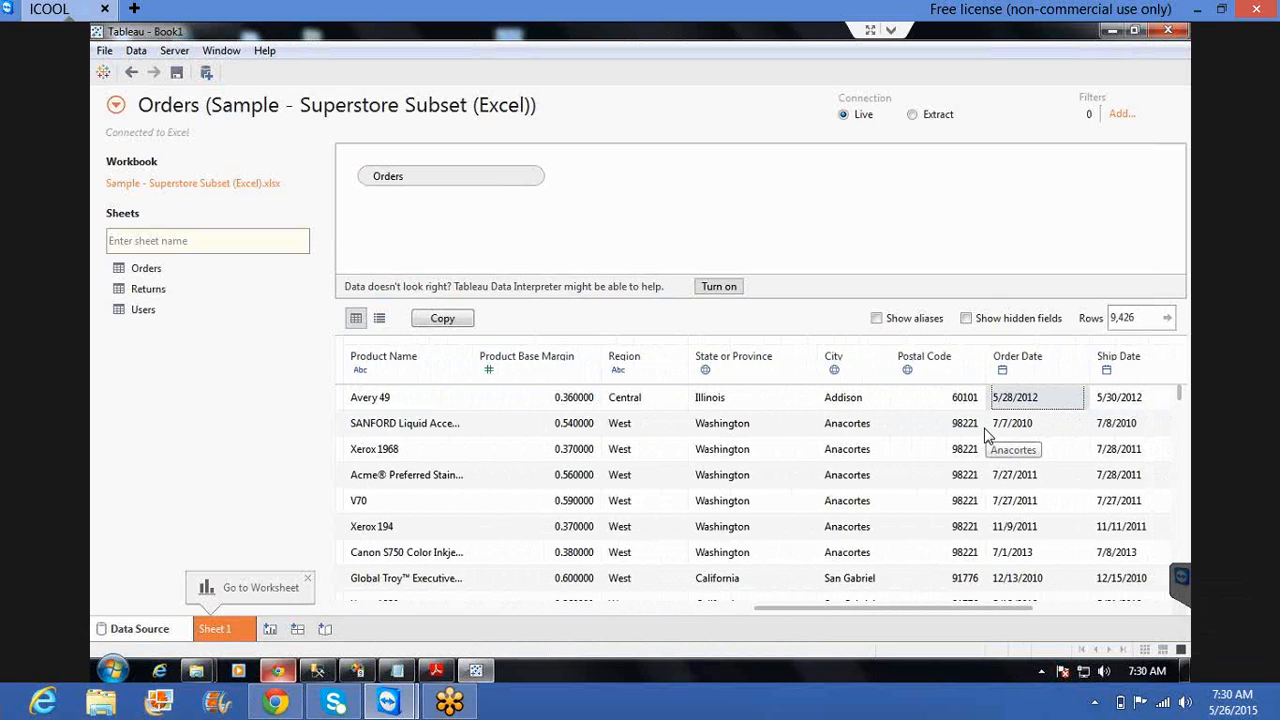
pyautogui.press('Right')
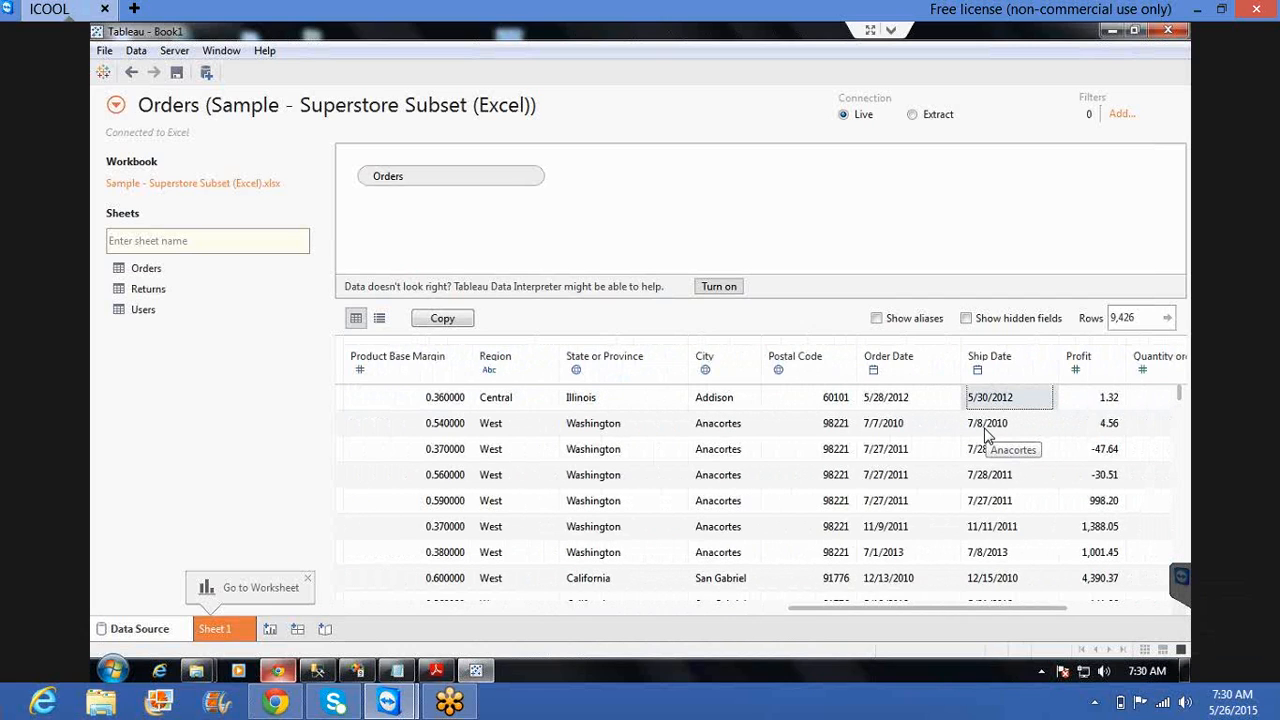
pyautogui.press('Right')
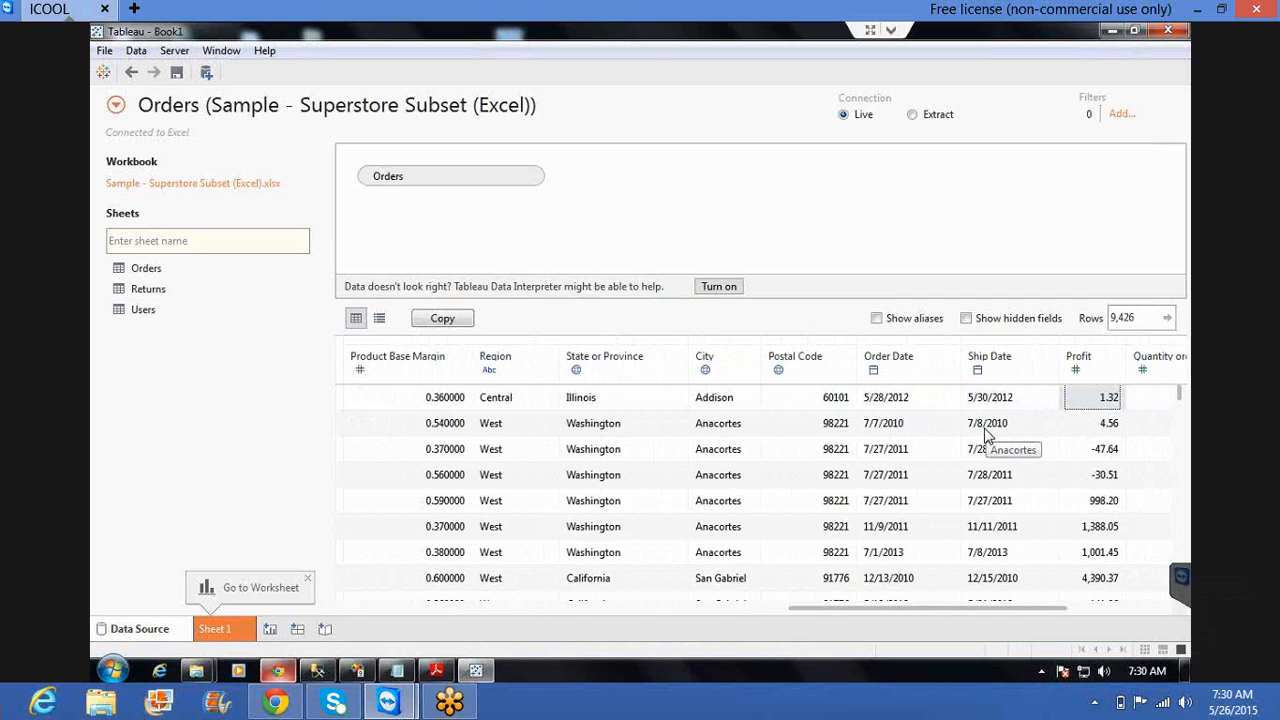
pyautogui.press('Right')
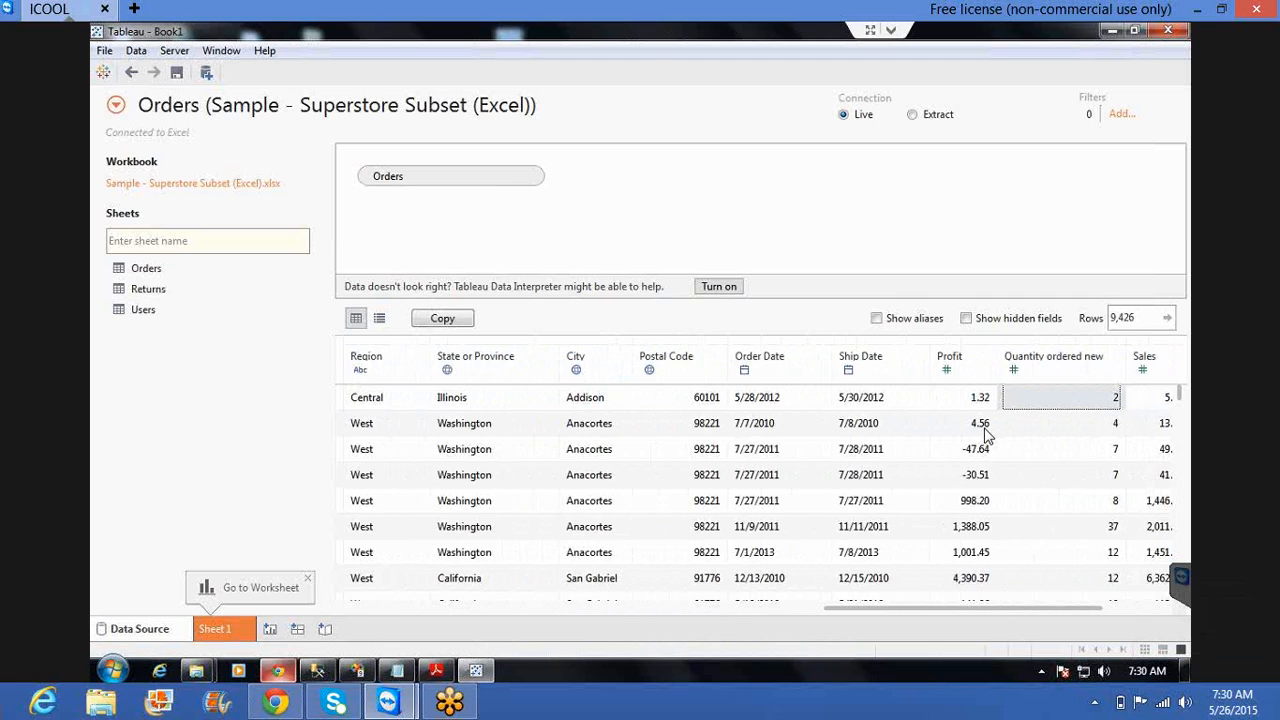
pyautogui.press('Right')
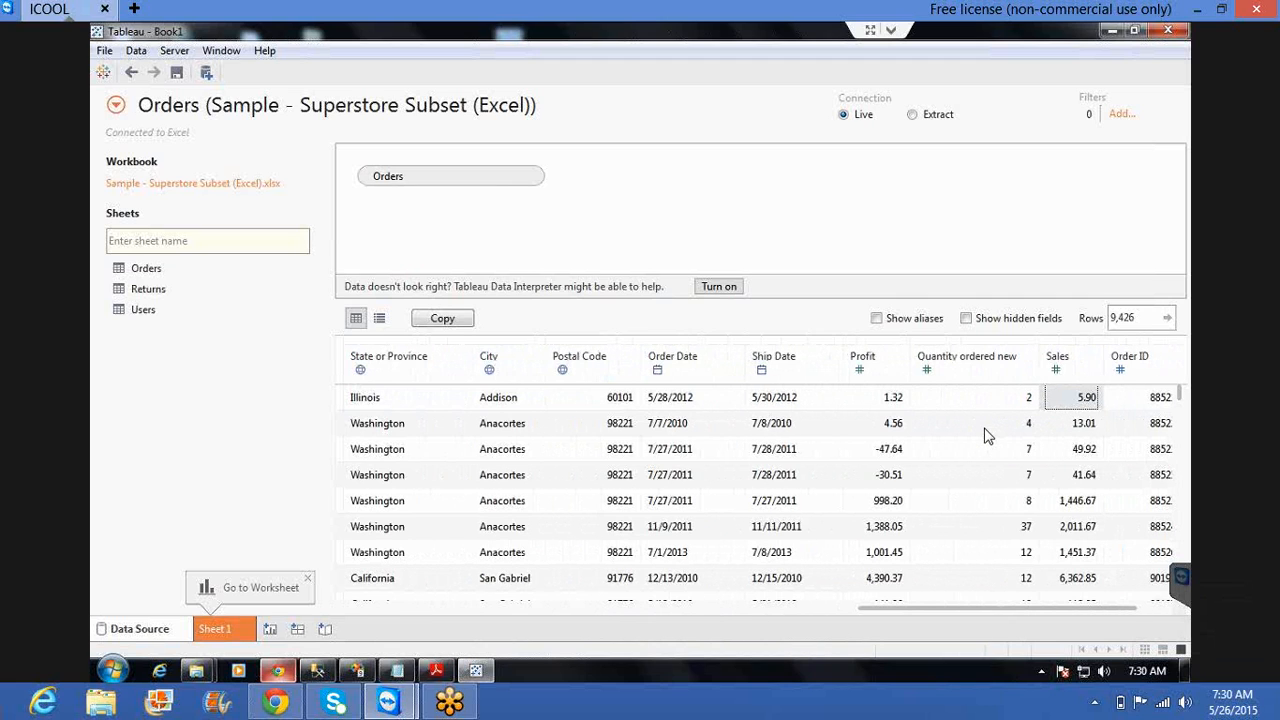
pyautogui.press('Right')
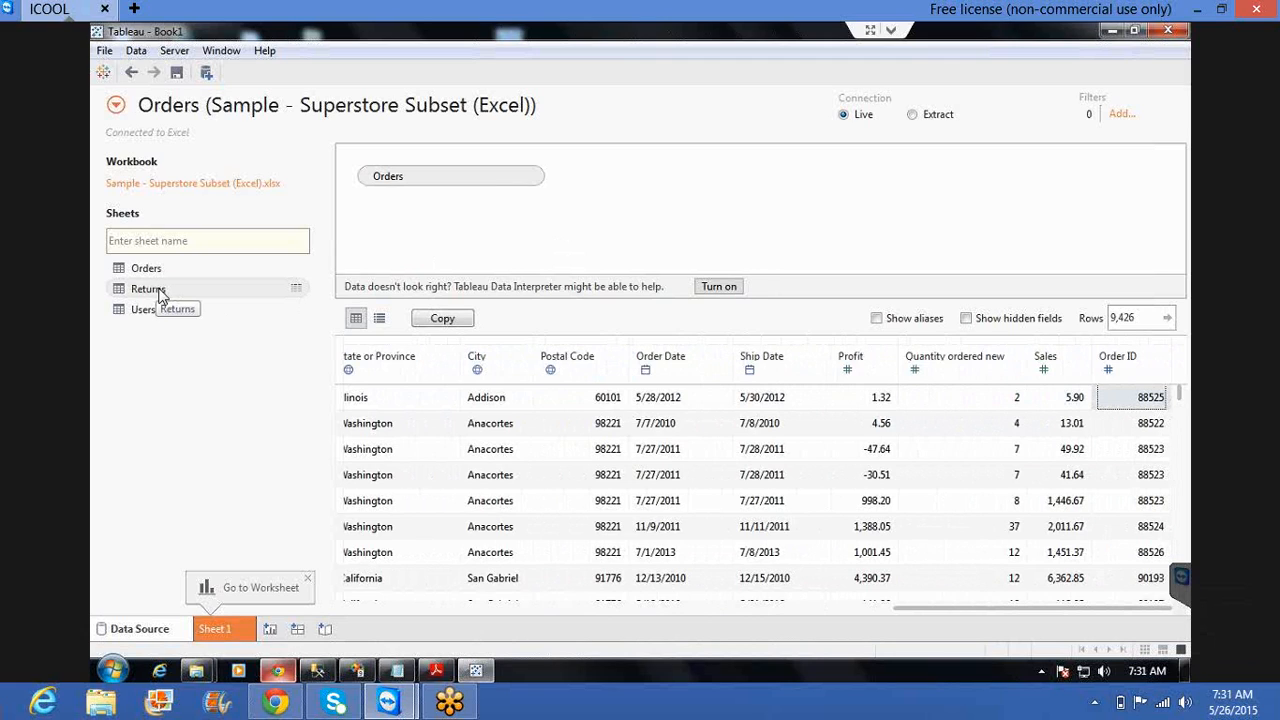
# - Add the Returns sheet to the canvas beside Orders and view the join between them
pyautogui.moveTo(155, 289); pyautogui.dragTo(651, 204)
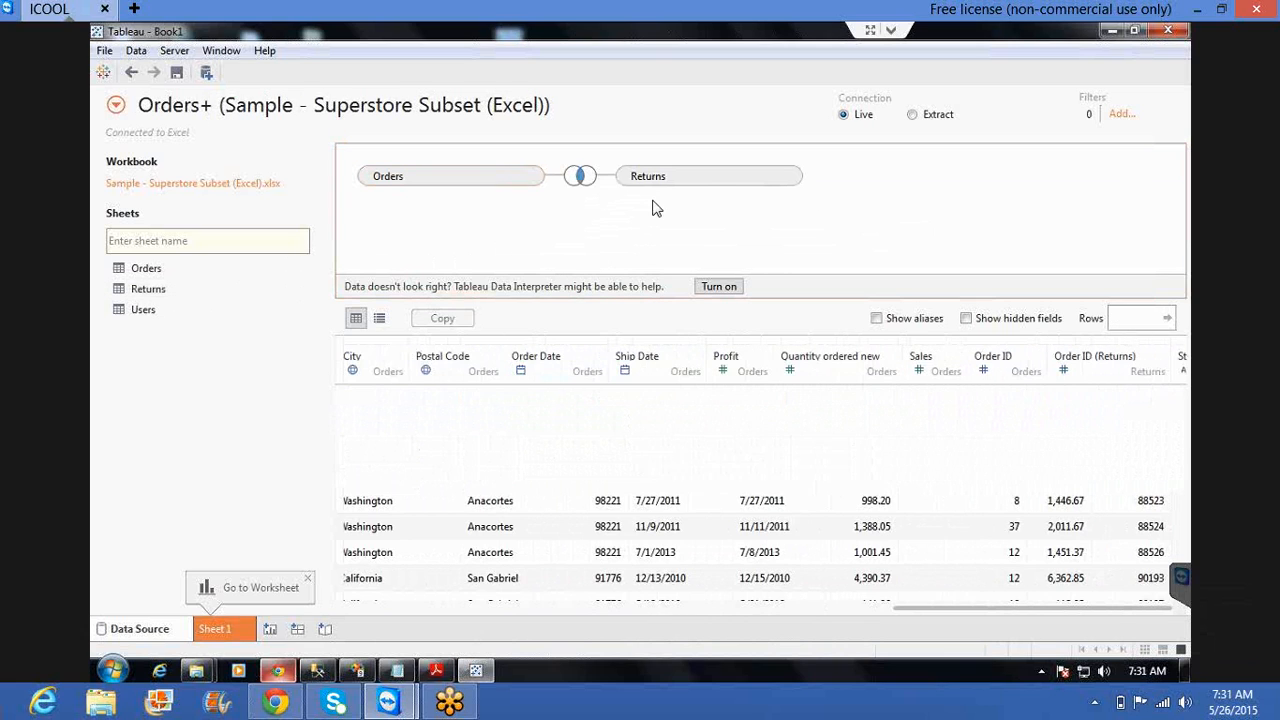
pyautogui.click(581, 178)
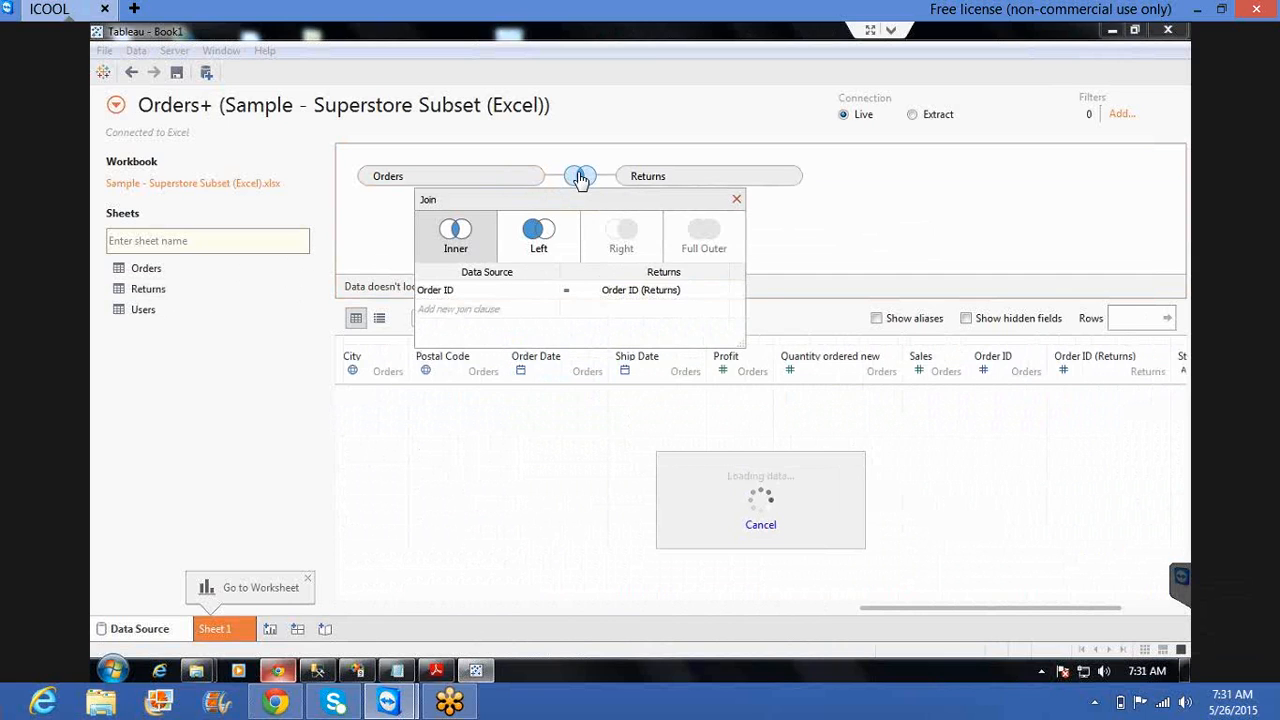
pyautogui.click(737, 202)
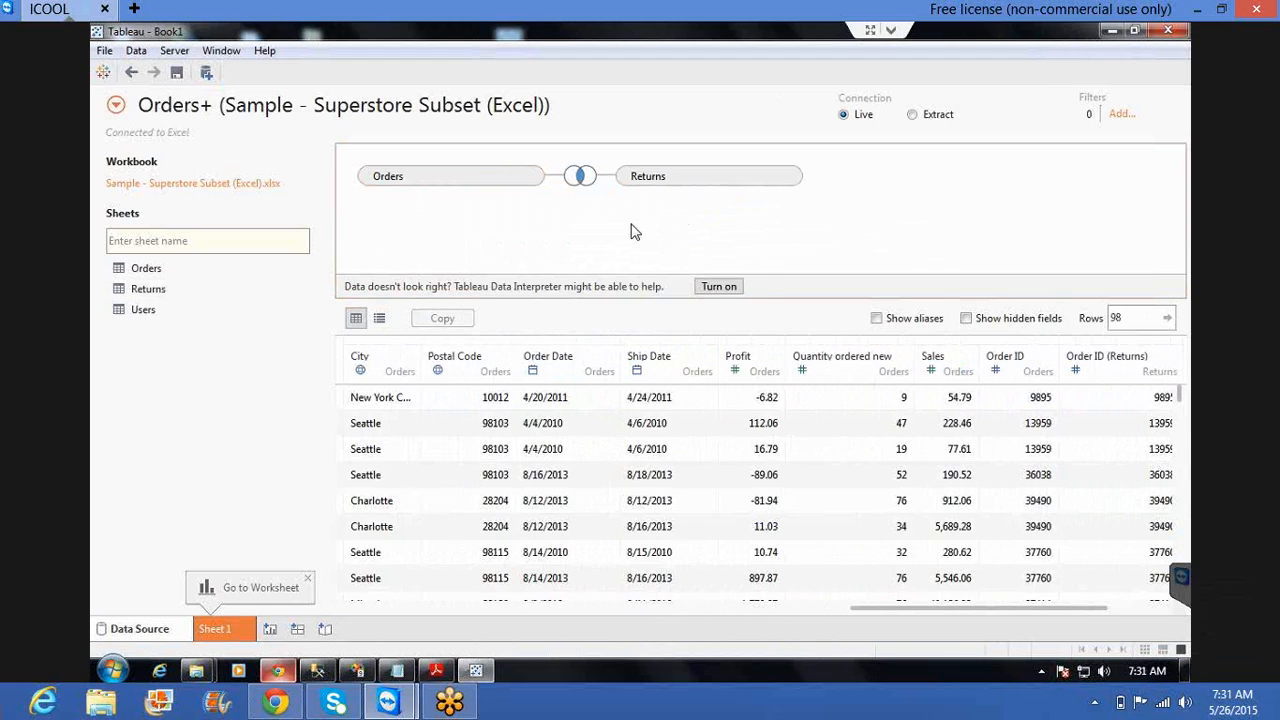
# - Review the inner join's Order ID clause and the Returns fields available for it, keeping the clause as is
pyautogui.click(582, 178)
pyautogui.click(582, 178)
pyautogui.click(582, 178)
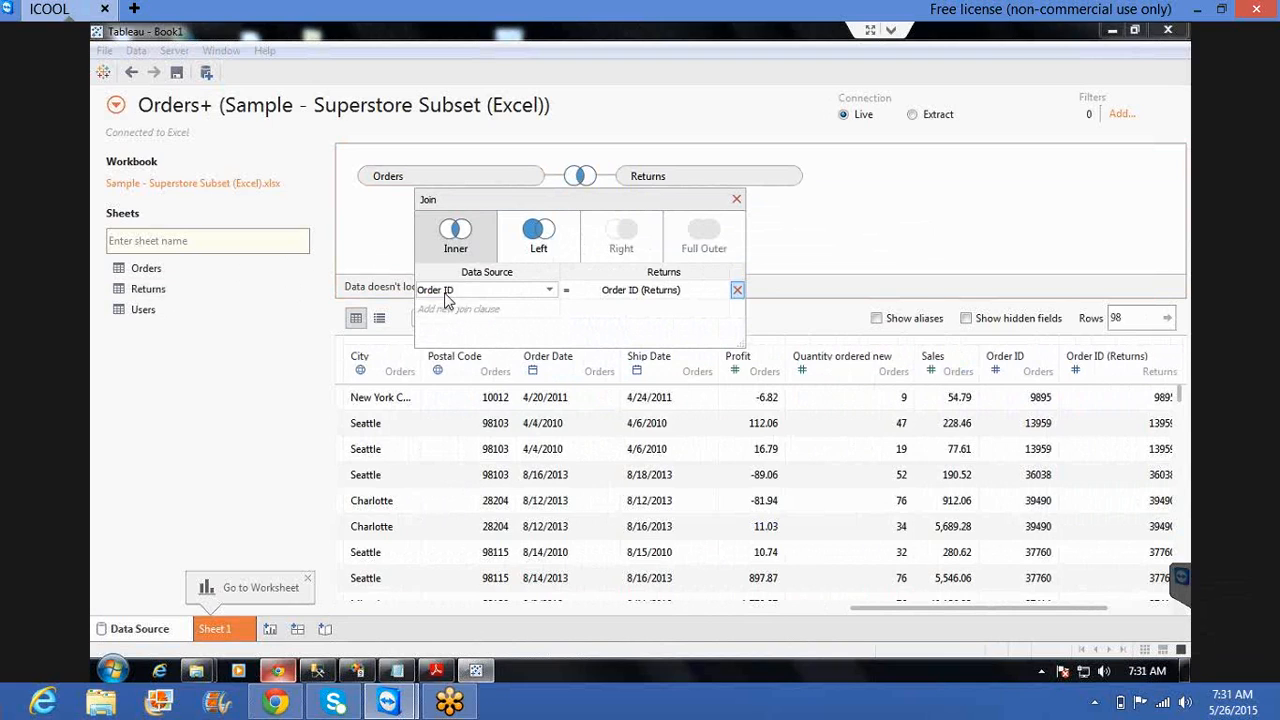
pyautogui.click(631, 290)
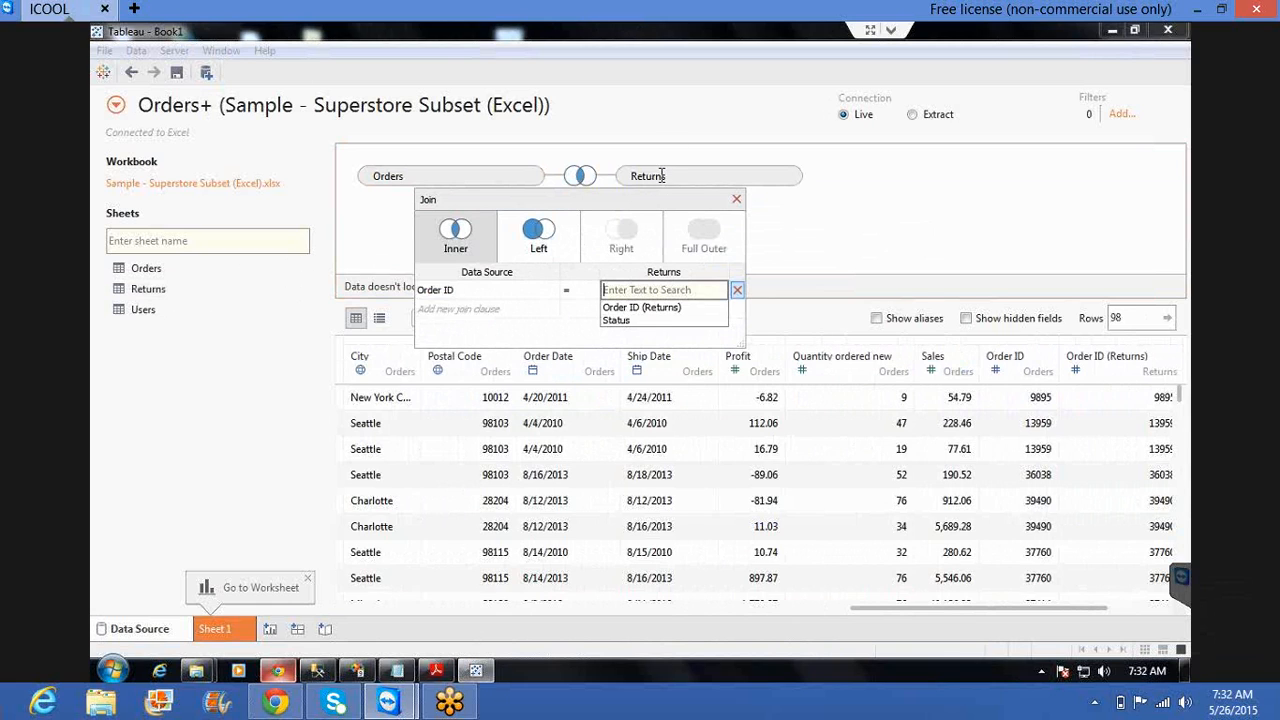
pyautogui.click(838, 262)
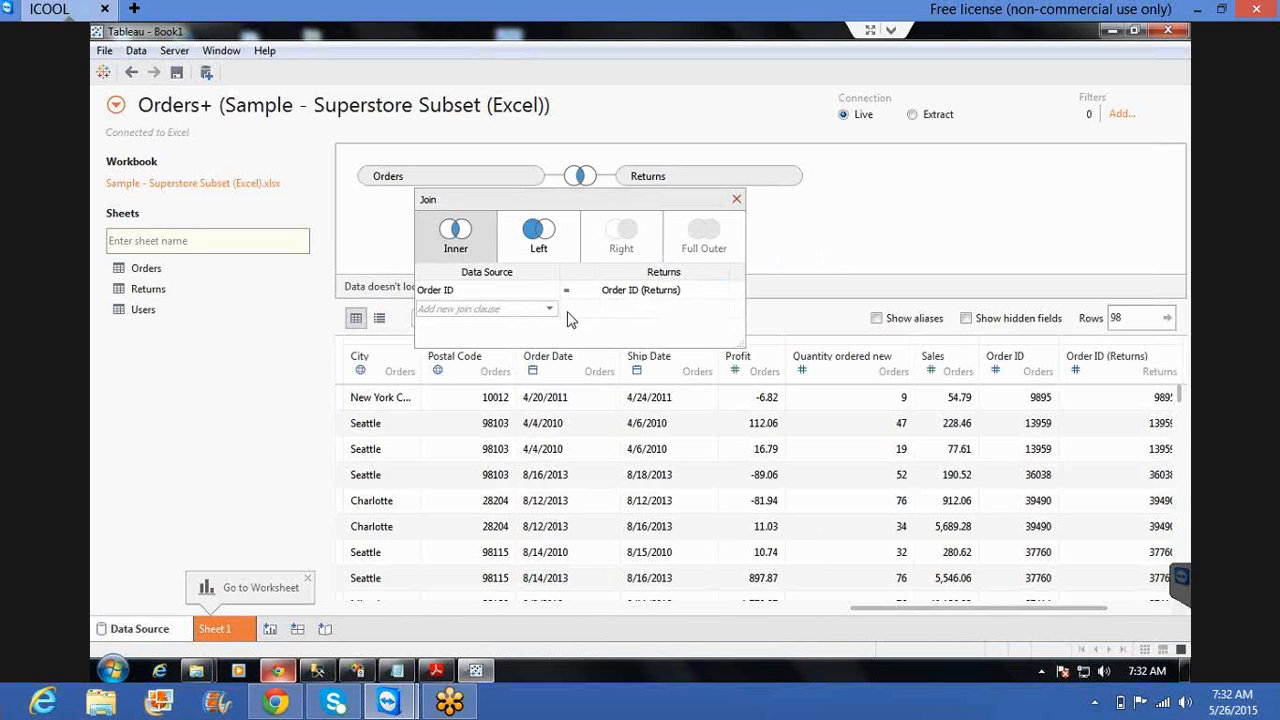
pyautogui.click(736, 202)
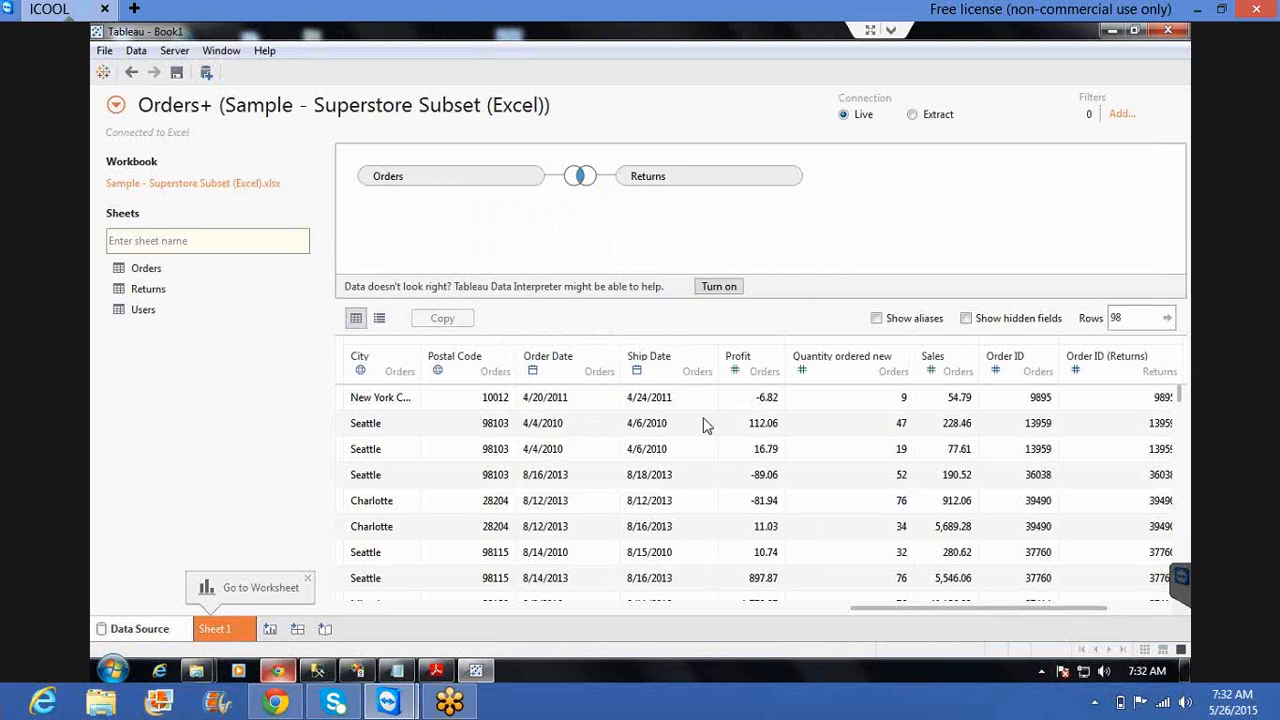
# - Check the joined row count, remove Returns from the canvas, and compare with the row count of Orders alone
pyautogui.doubleClick(1144, 318)
pyautogui.moveTo(790, 178)
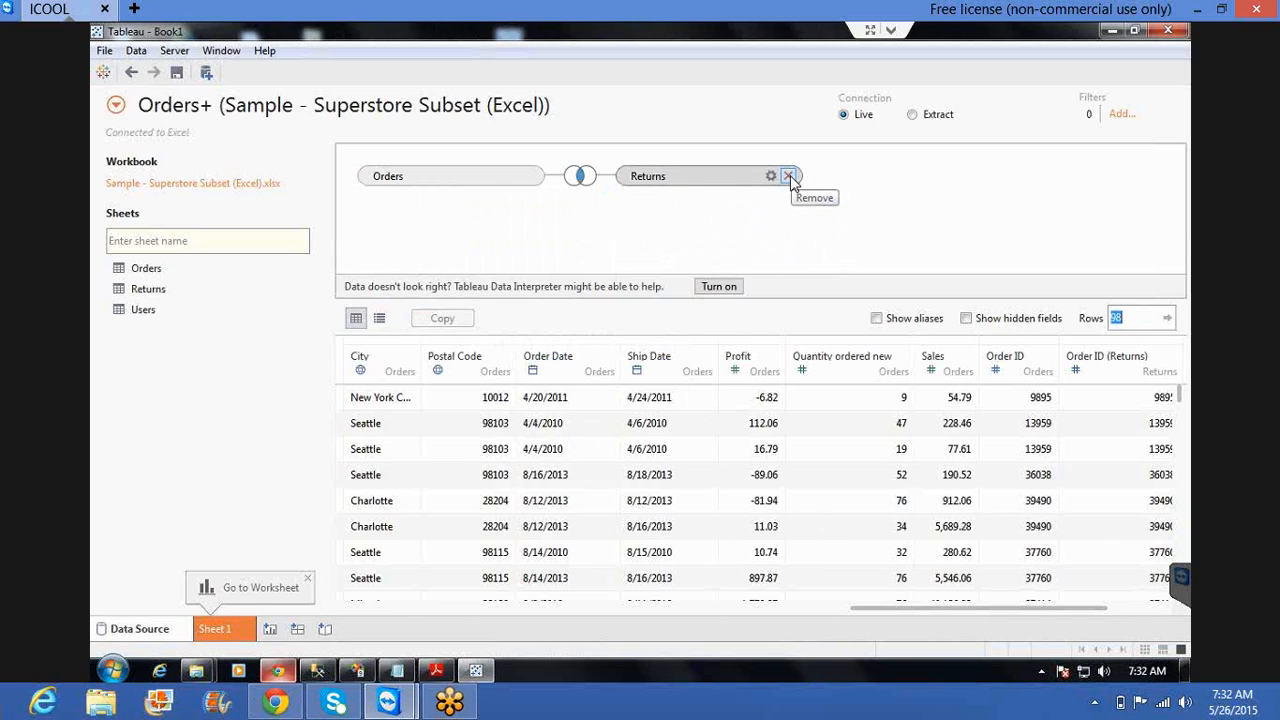
pyautogui.click(790, 178)
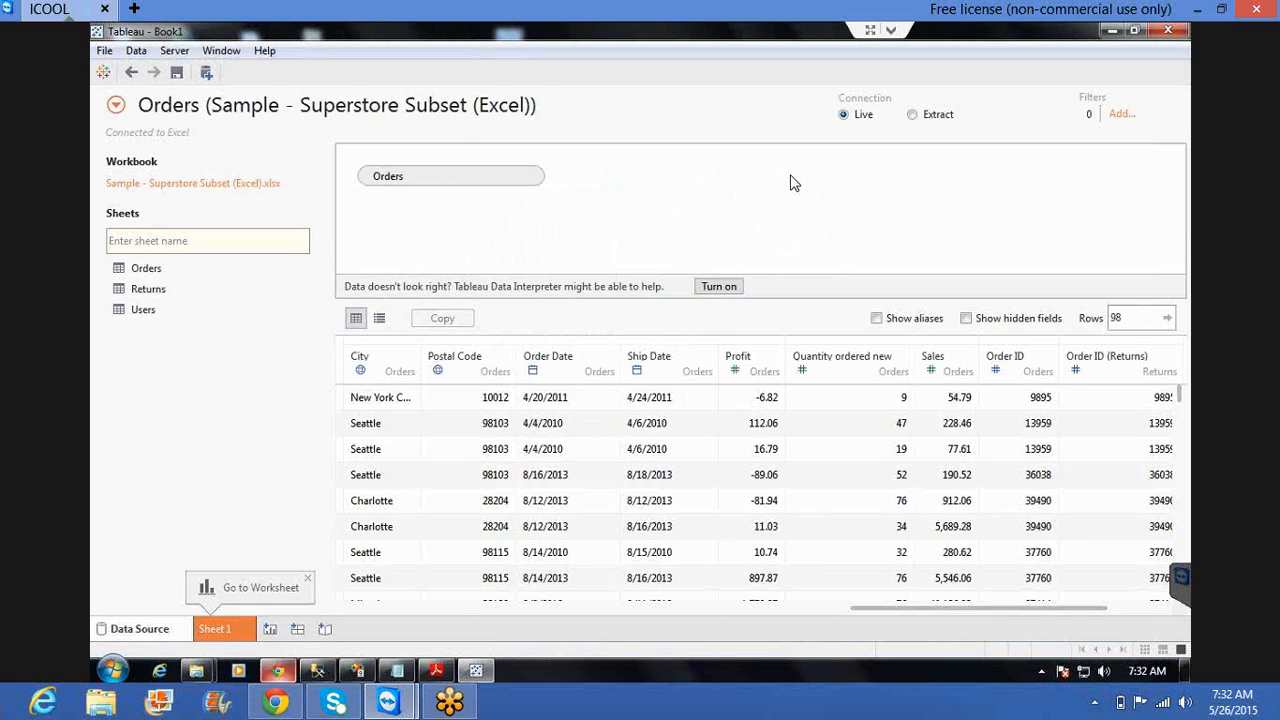
pyautogui.click(1143, 318)
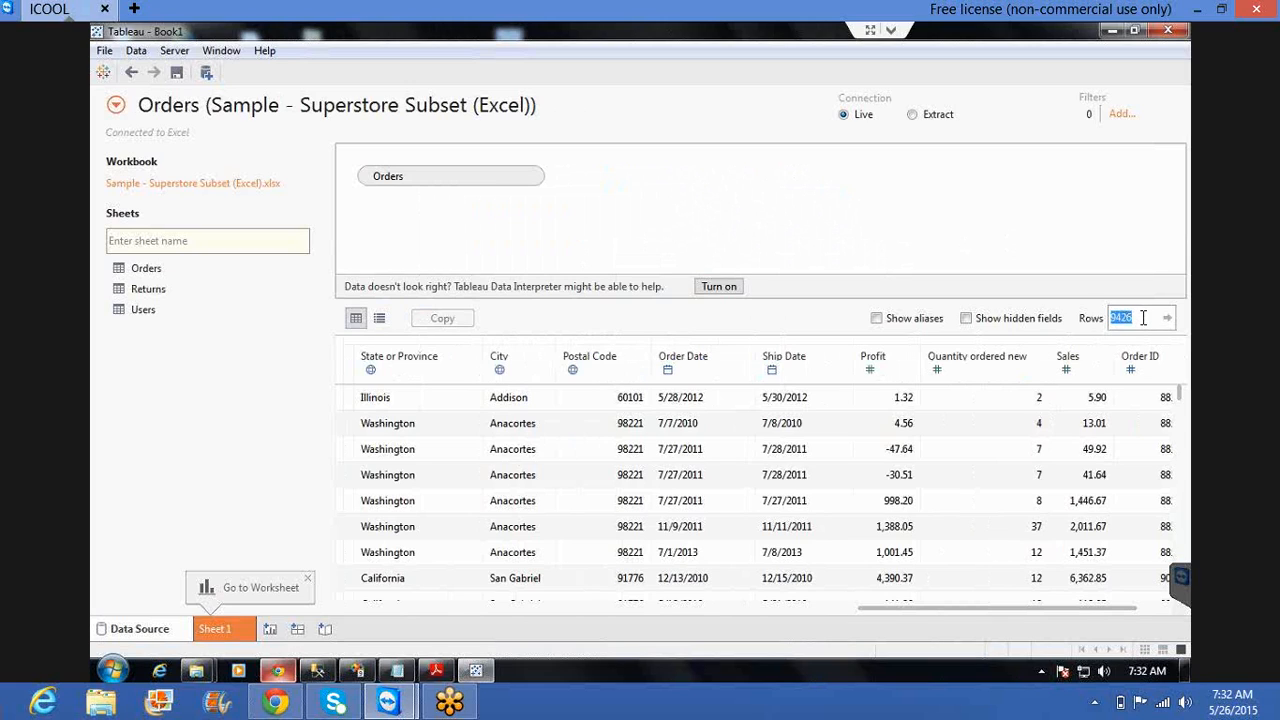
pyautogui.click(795, 195)
# - Open Sheet 1 and plot the State or Province dimension as a map
pyautogui.click(208, 630)
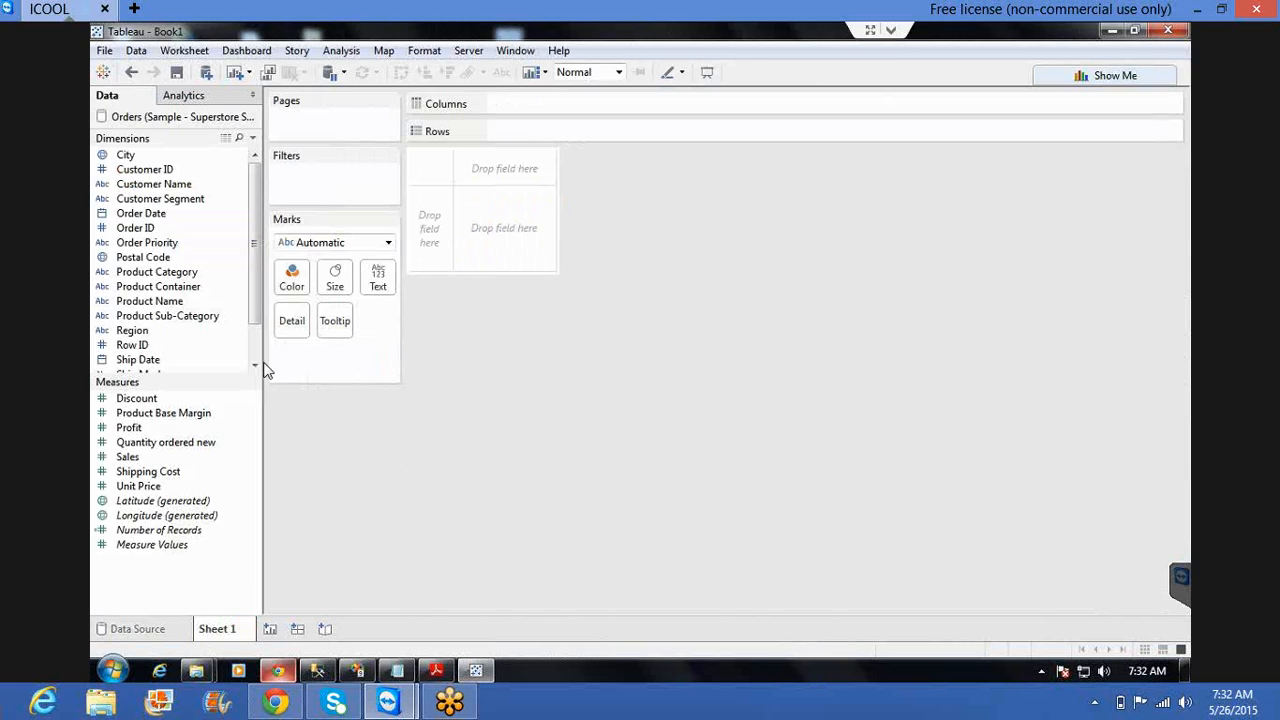
pyautogui.scroll(-1, 250, 345)
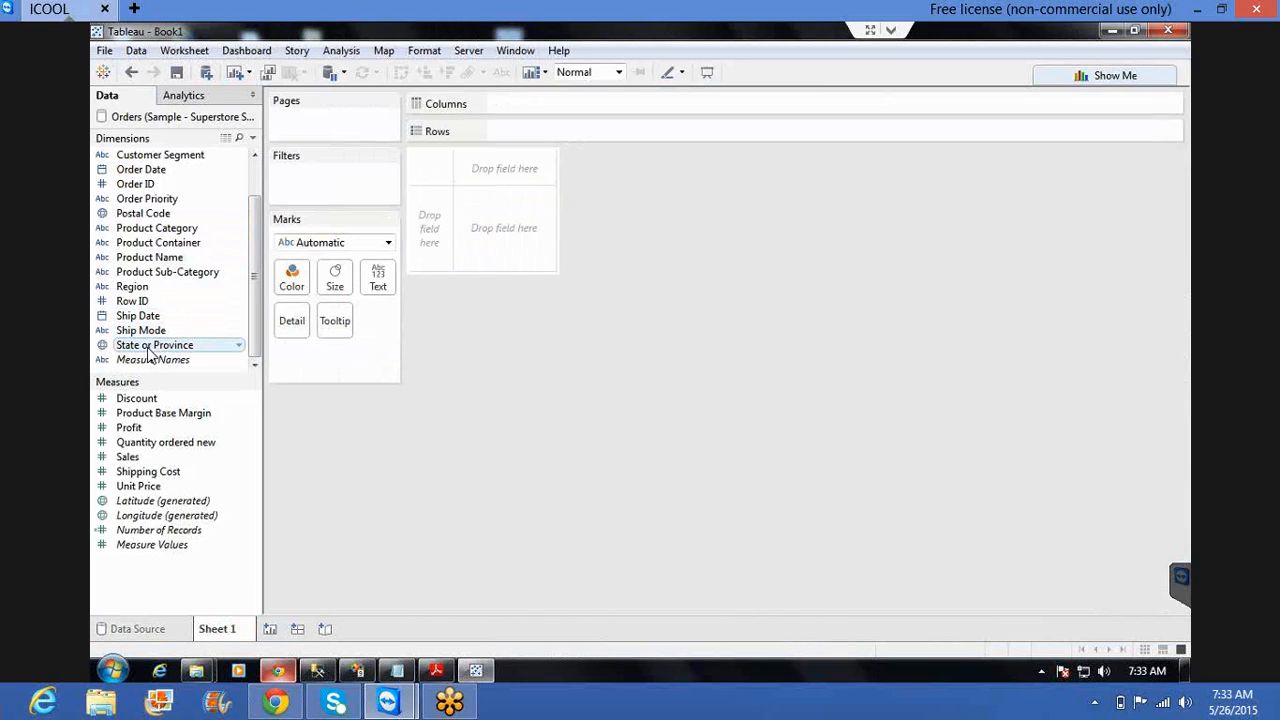
pyautogui.click(141, 348)
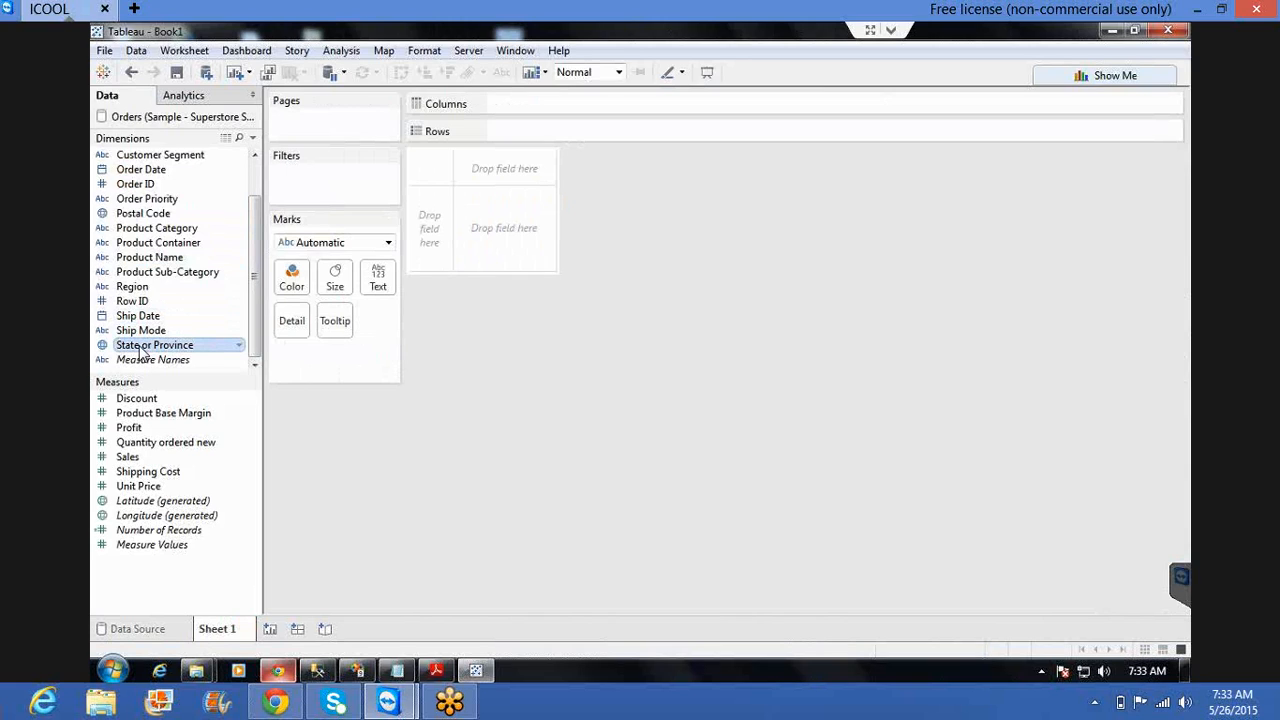
pyautogui.click(139, 345)
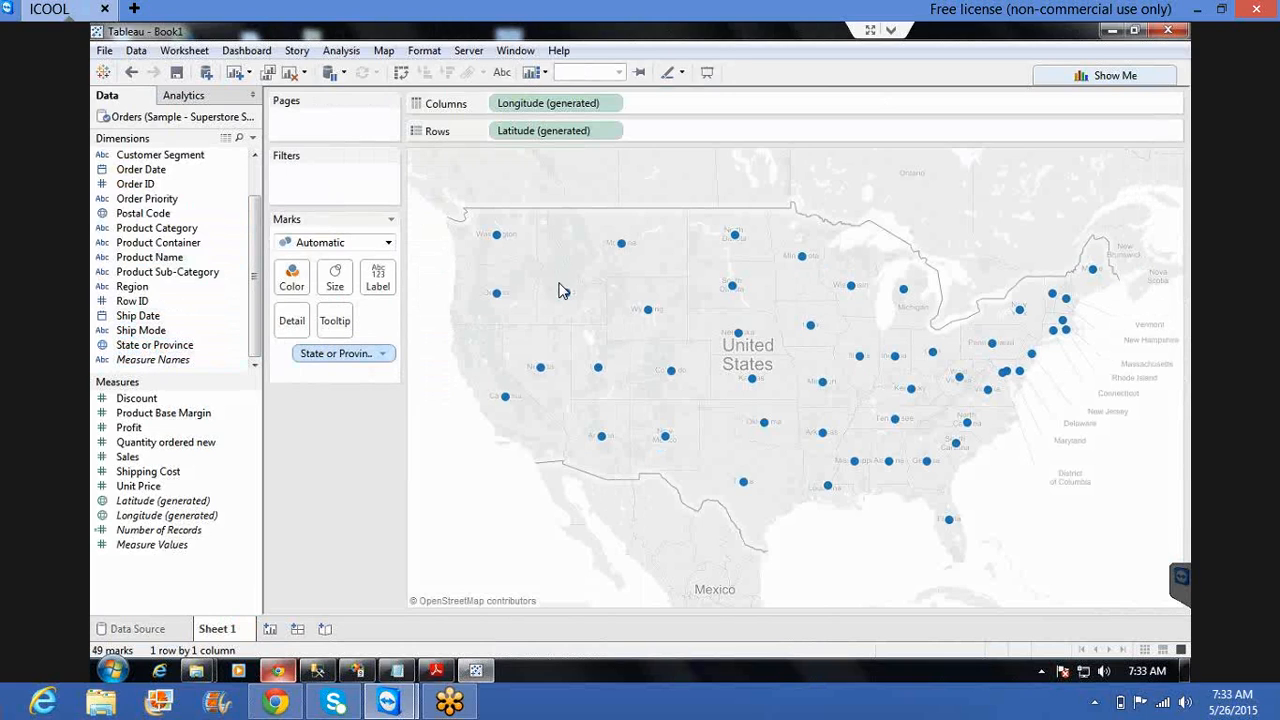
# - Label the map marks with a copy of State or Province, and color the states by Profit
pyautogui.click(341, 361)
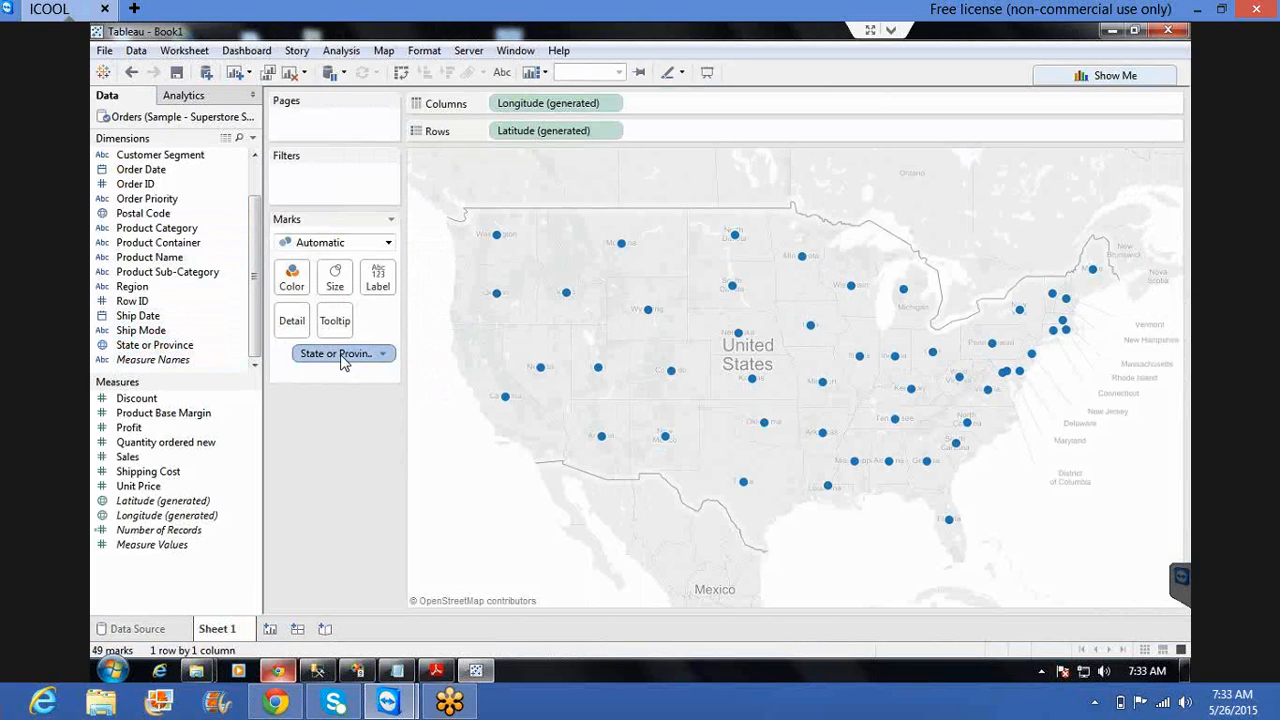
pyautogui.moveTo(341, 361); pyautogui.dragTo(377, 288)
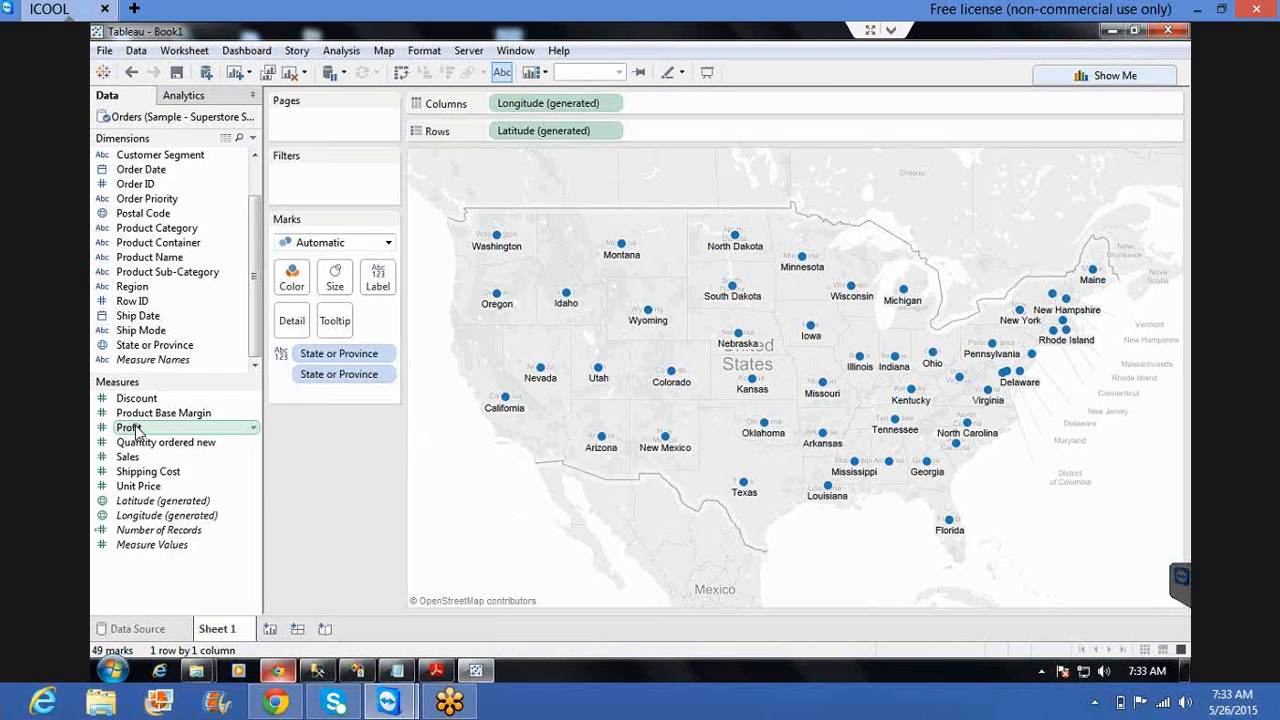
pyautogui.moveTo(138, 430); pyautogui.dragTo(297, 289)
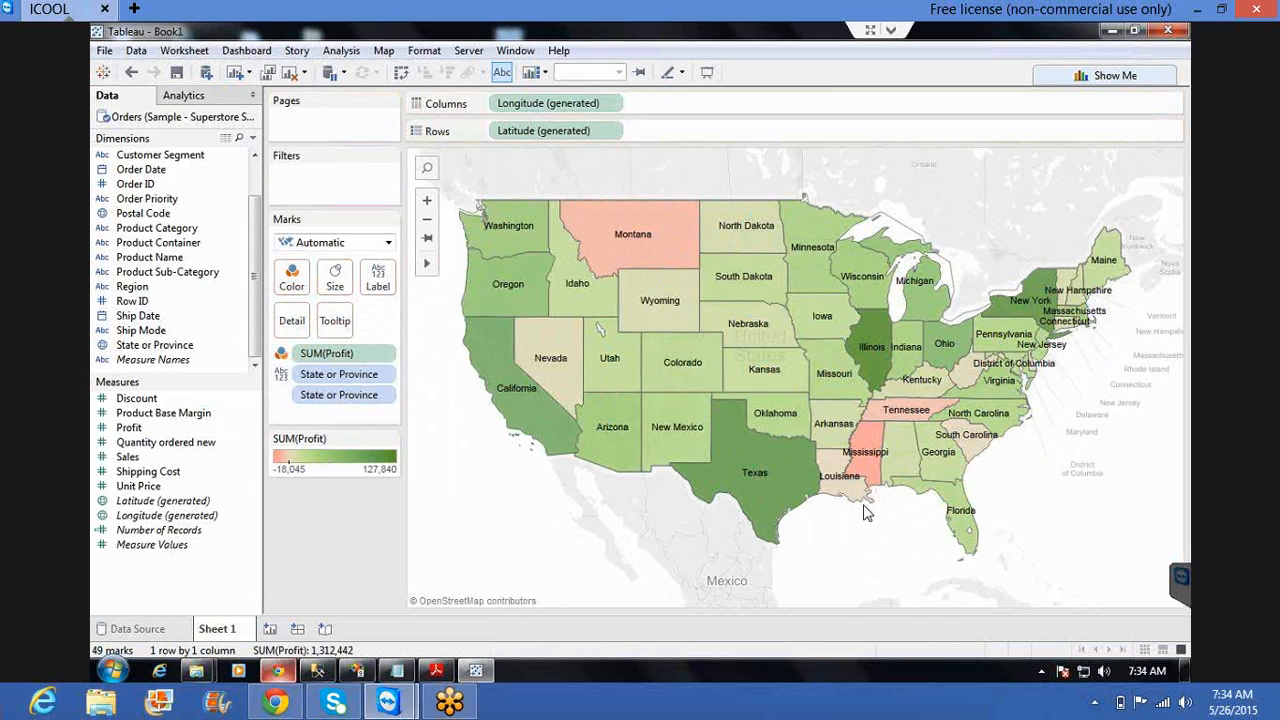
# - Rename the profit map worksheet as Map_Profit
pyautogui.moveTo(978, 441)
pyautogui.doubleClick(229, 632)
pyautogui.write('M')
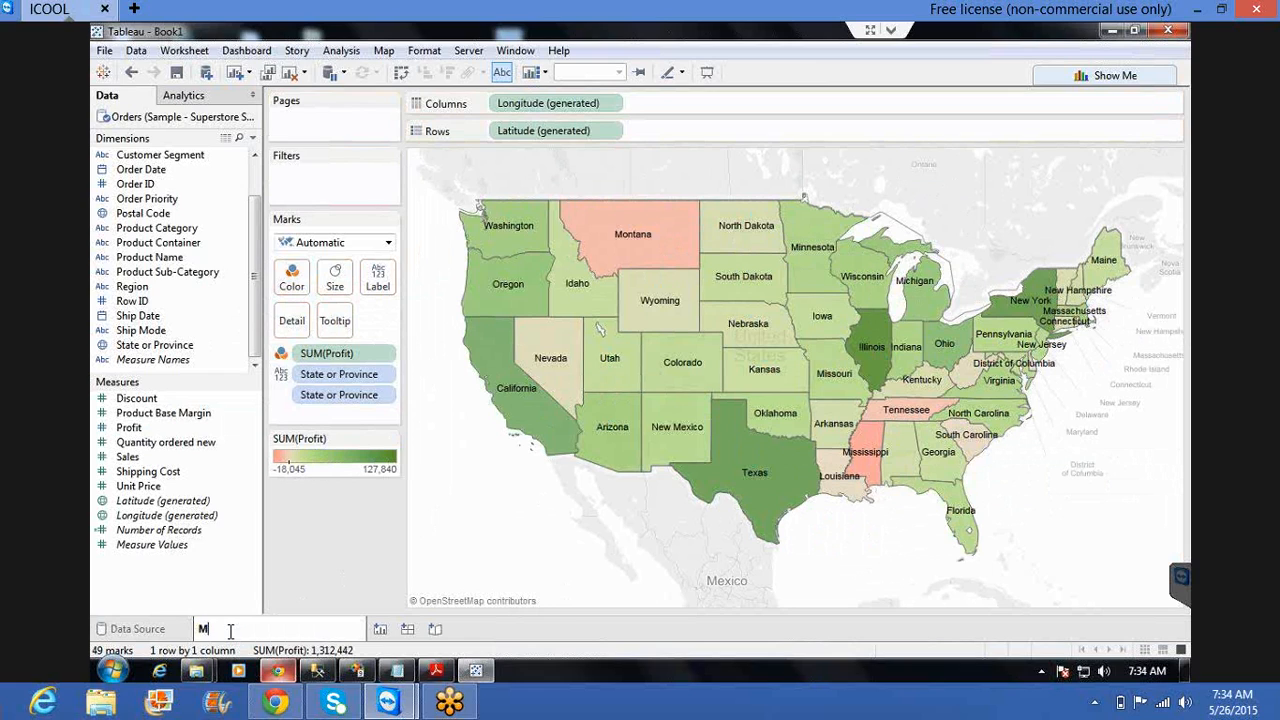
pyautogui.write('ap_Profit')
pyautogui.press('Return')
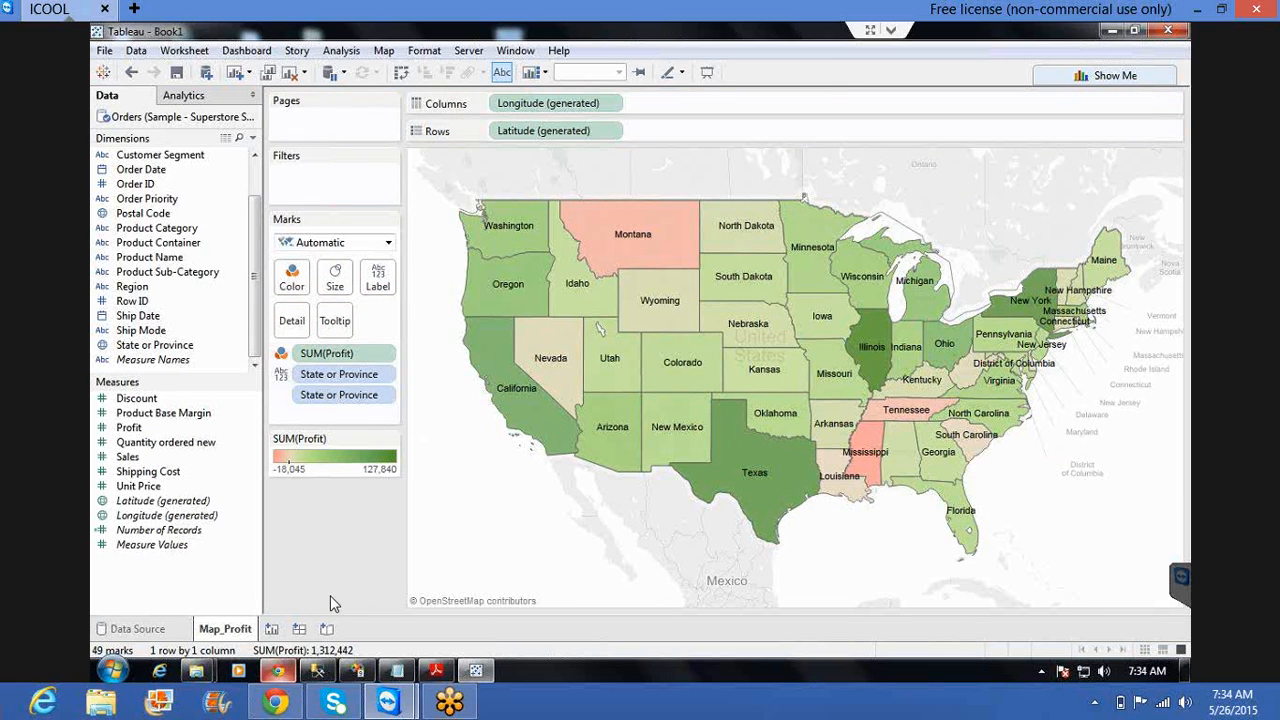
# - Add a new worksheet and name it Bar
pyautogui.click(274, 629)
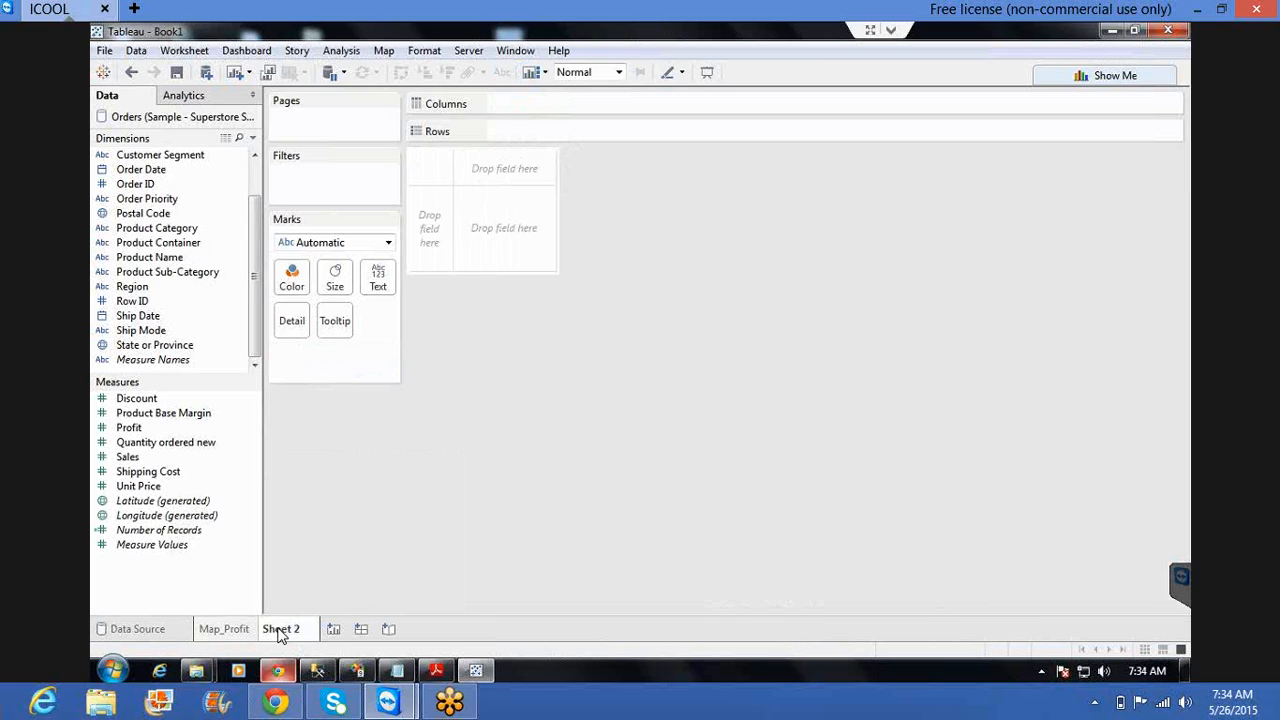
pyautogui.doubleClick(280, 629)
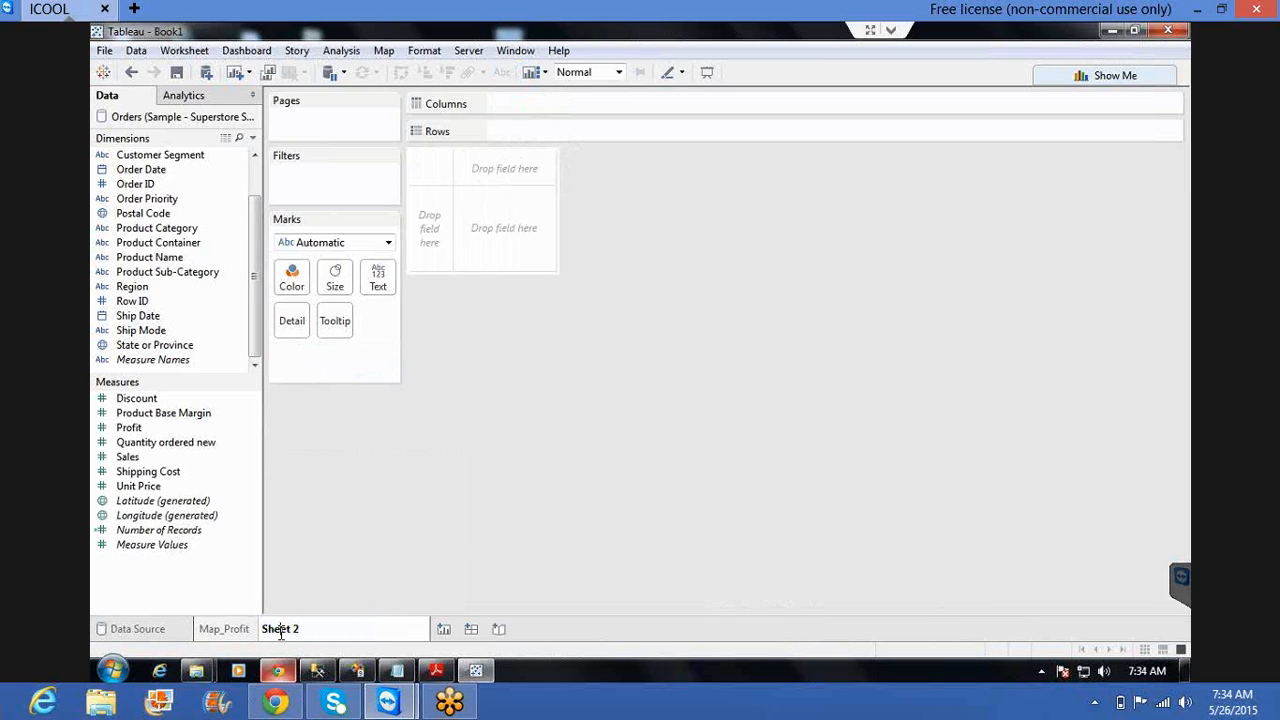
pyautogui.hotkey('ctrl', 'a')
pyautogui.write('Bar')
pyautogui.press('Return')
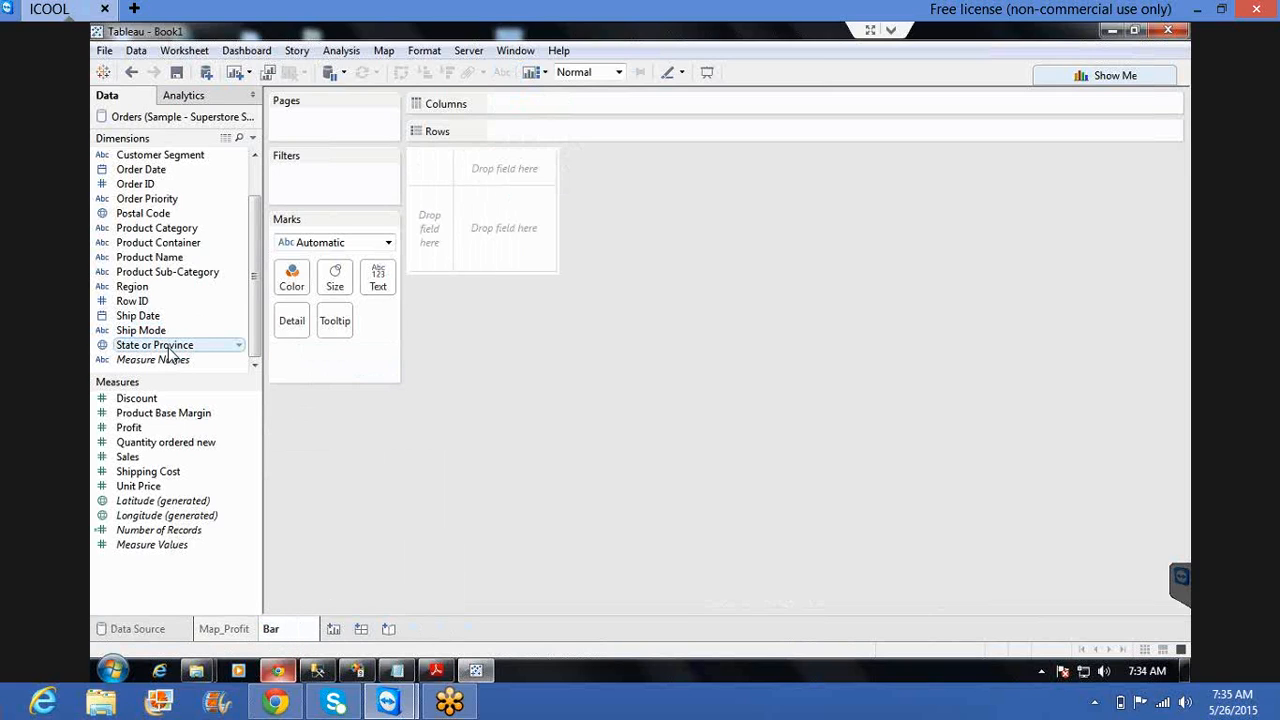
# - Build a horizontal bar chart of Profit by State or Province and Product Category, with mark labels shown
pyautogui.moveTo(203, 343); pyautogui.dragTo(528, 135)
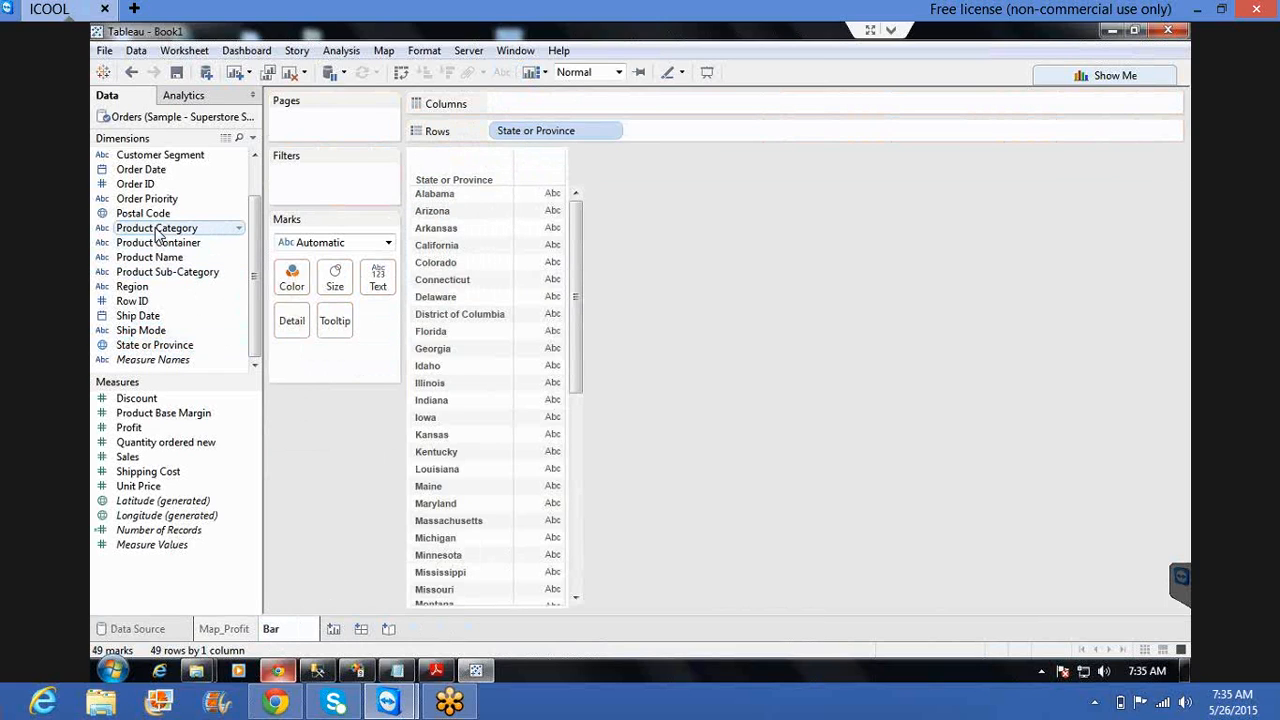
pyautogui.moveTo(157, 232)
pyautogui.mouseDown()
pyautogui.moveTo(324, 184)
pyautogui.moveTo(668, 131)
pyautogui.mouseUp()
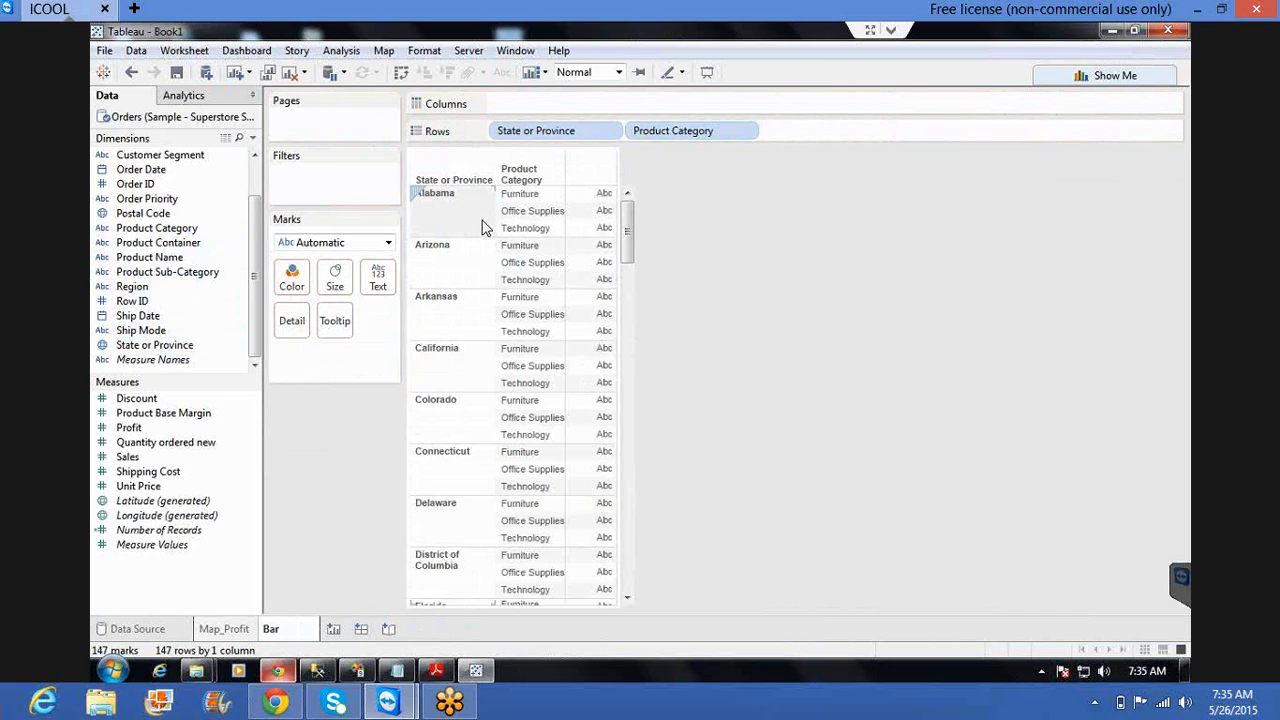
pyautogui.click(160, 412)
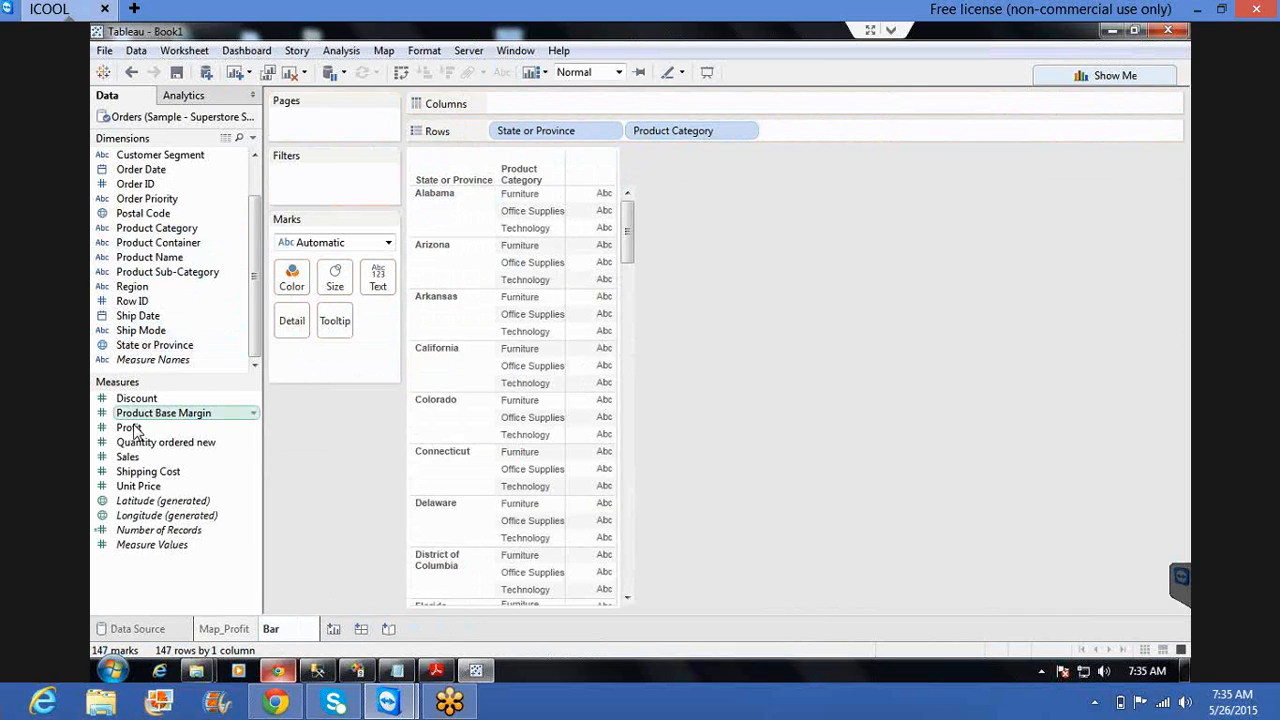
pyautogui.click(131, 428)
pyautogui.moveTo(131, 428)
pyautogui.mouseDown()
pyautogui.moveTo(440, 305)
pyautogui.moveTo(661, 106)
pyautogui.mouseUp()
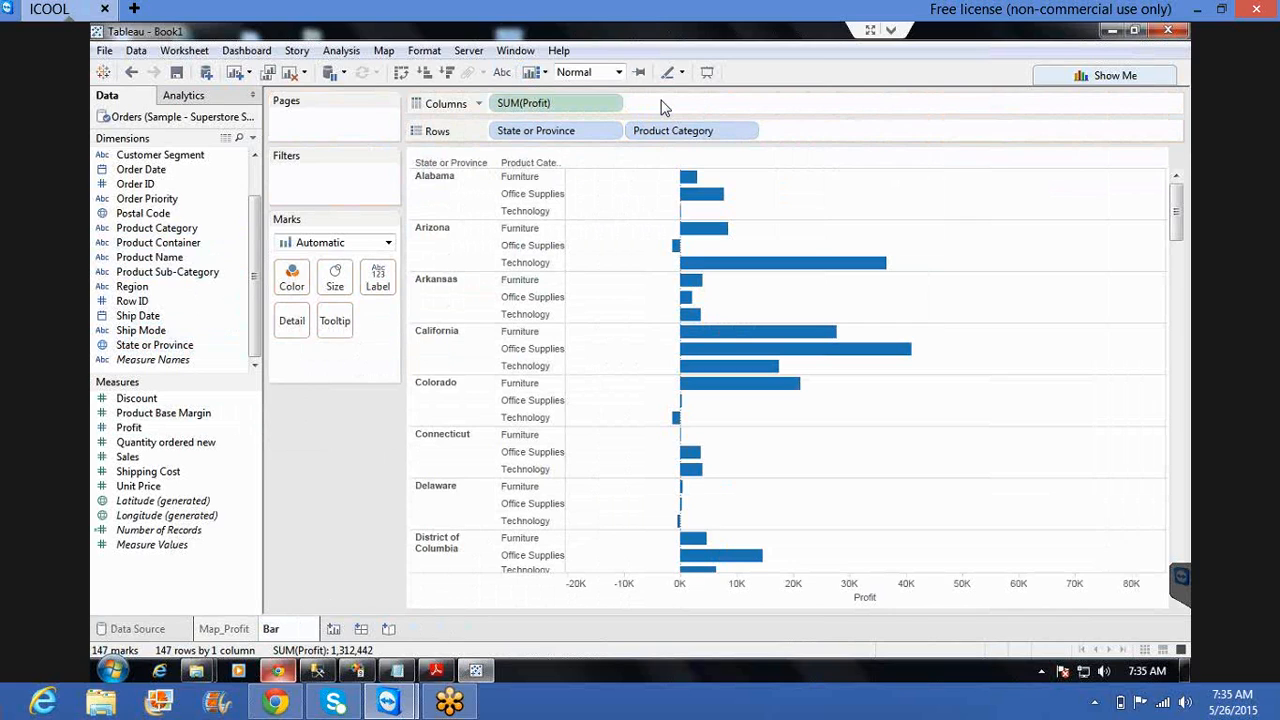
pyautogui.moveTo(705, 183)
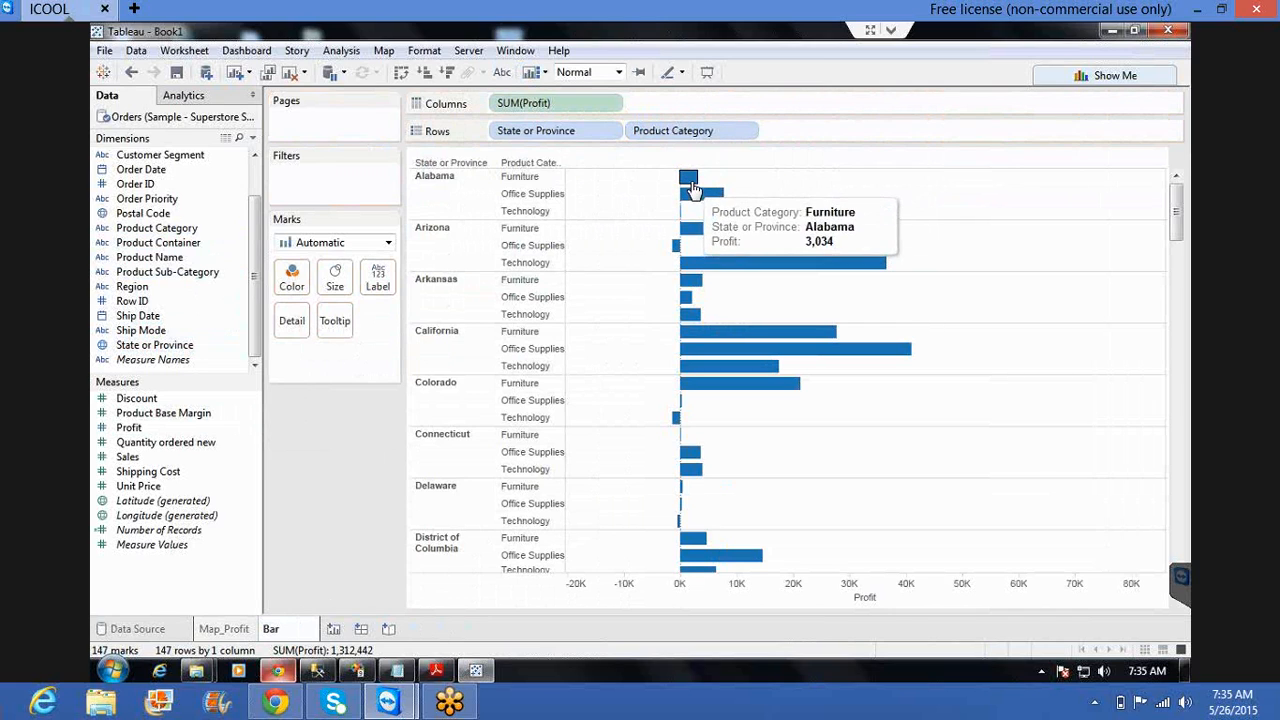
pyautogui.click(501, 75)
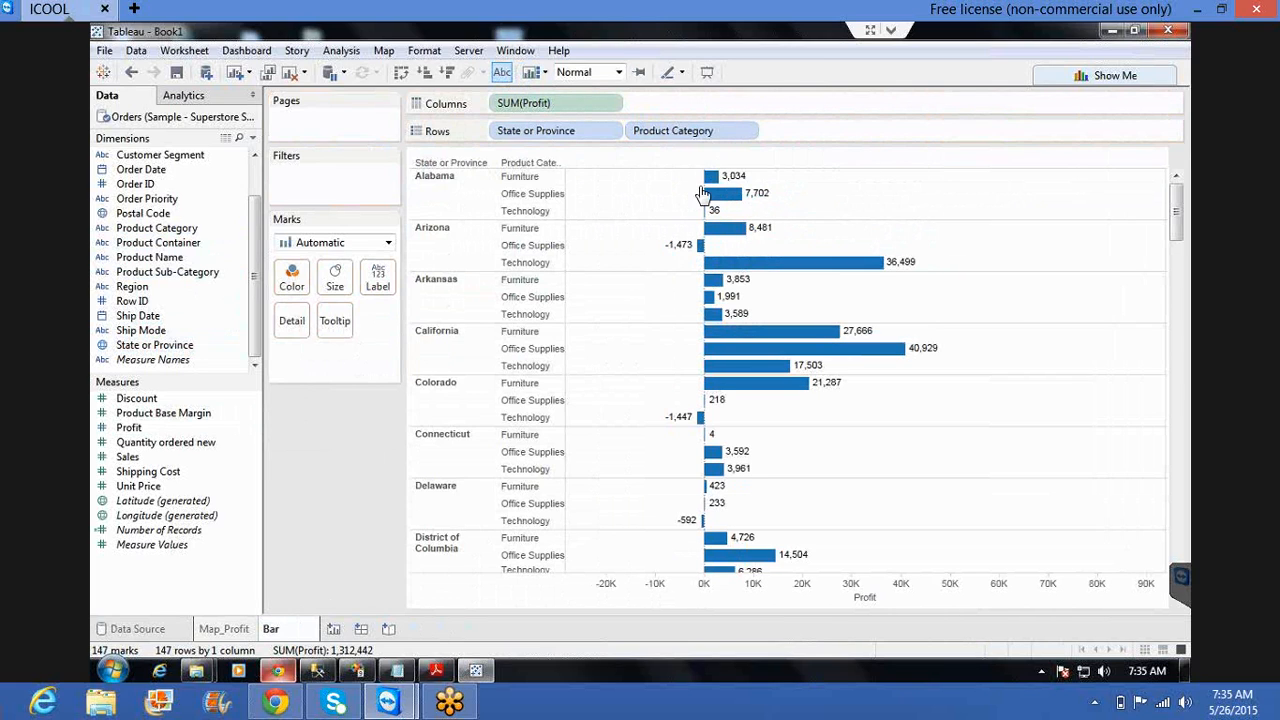
pyautogui.moveTo(712, 190)
# - Create a new dashboard and set its new objects to Floating
pyautogui.moveTo(240, 638)
pyautogui.click(236, 56)
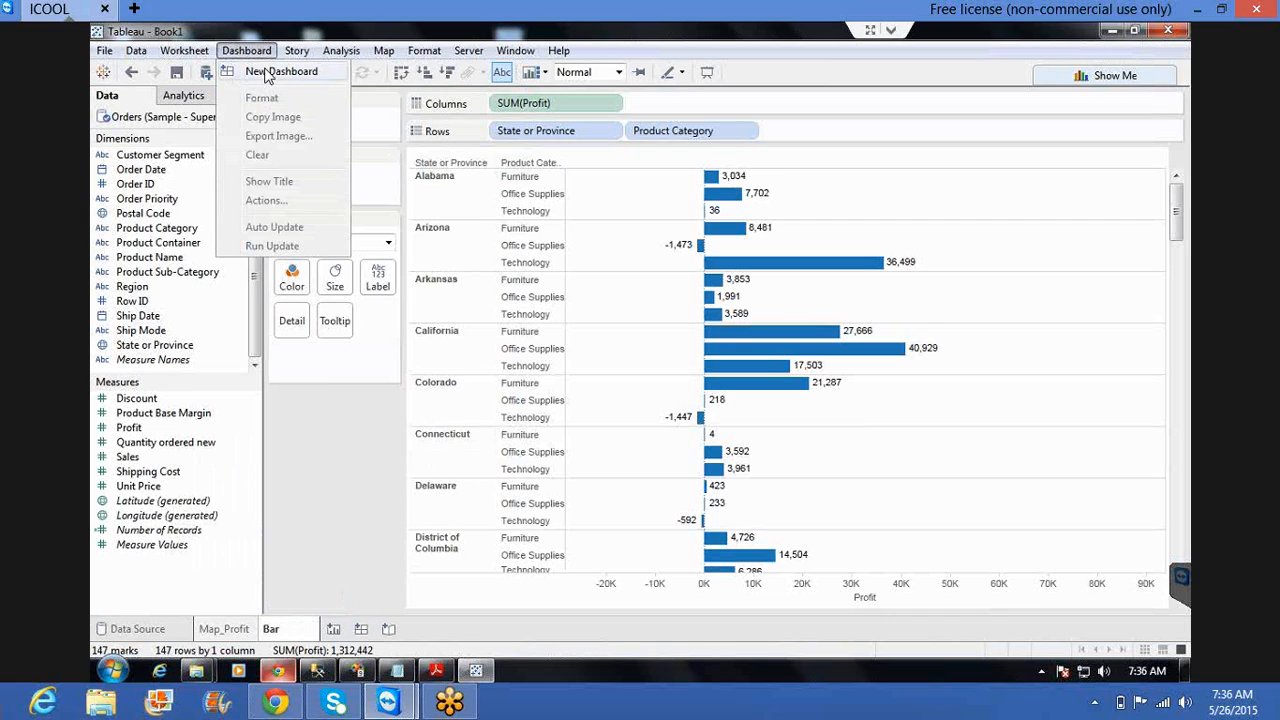
pyautogui.click(268, 74)
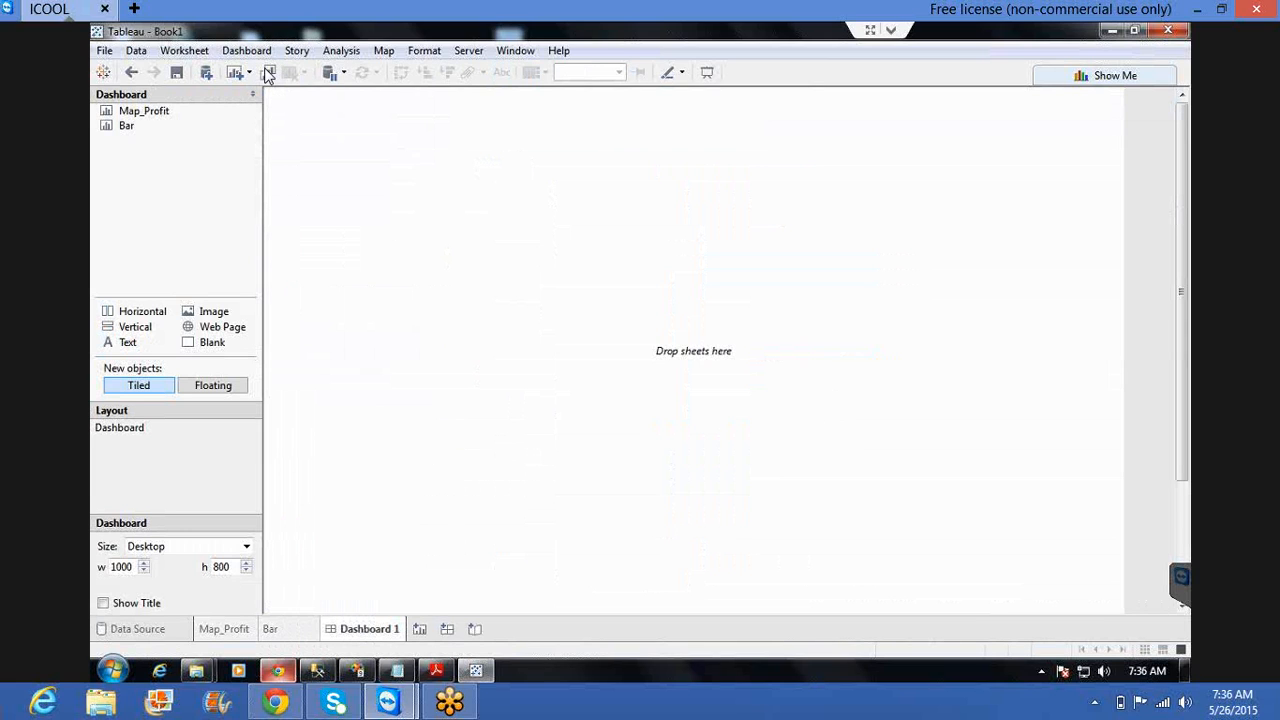
pyautogui.doubleClick(140, 111)
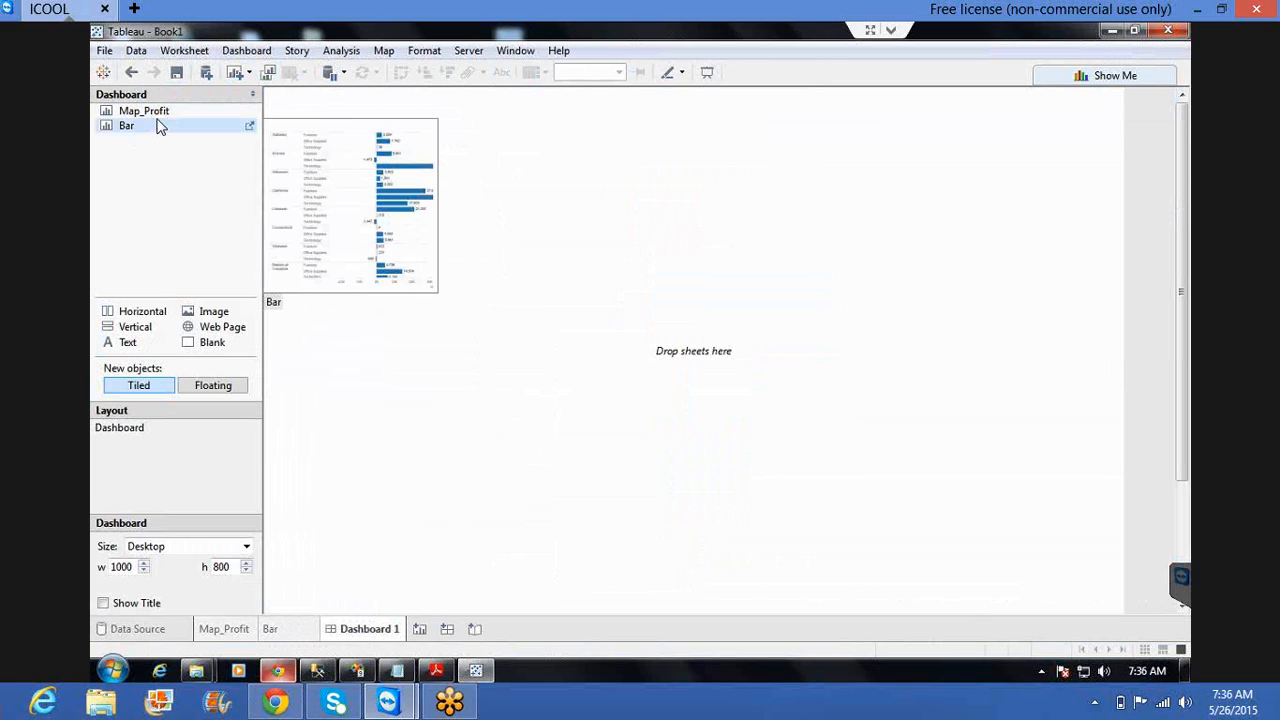
pyautogui.click(205, 388)
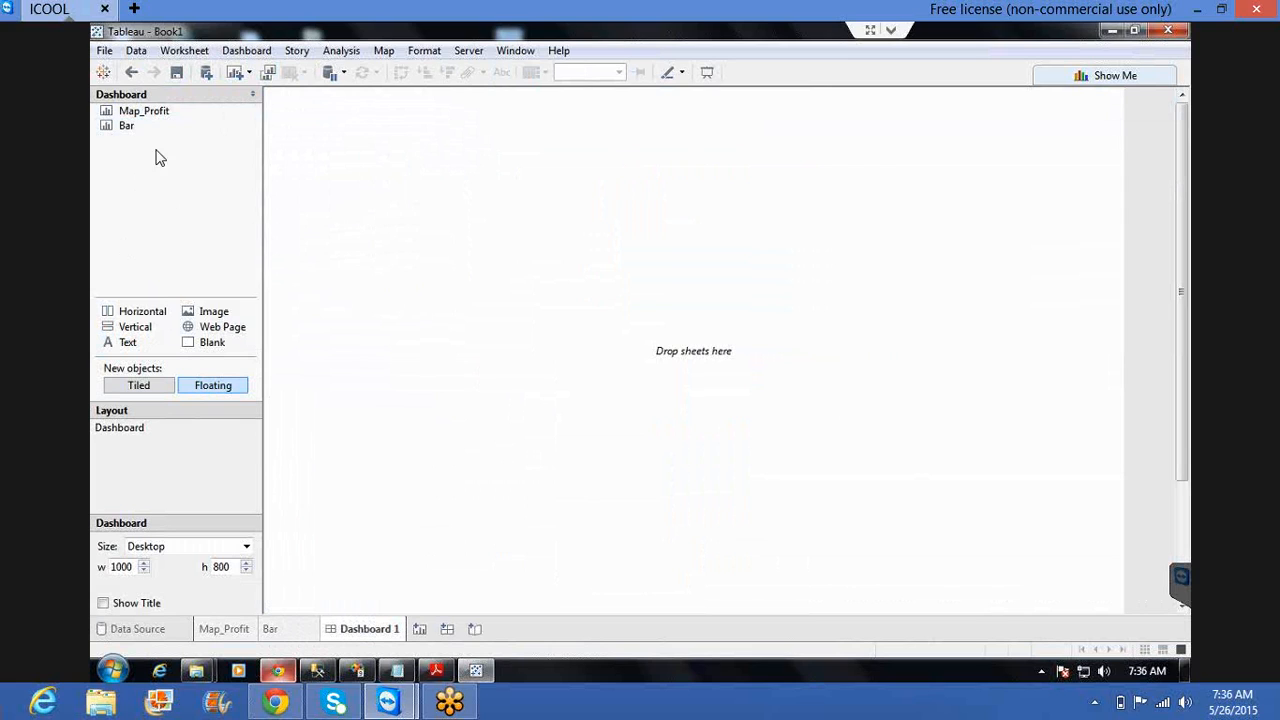
# - Place the Map_Profit sheet in the dashboard's upper-left corner and enlarge it to about 505 by 396
pyautogui.moveTo(163, 112)
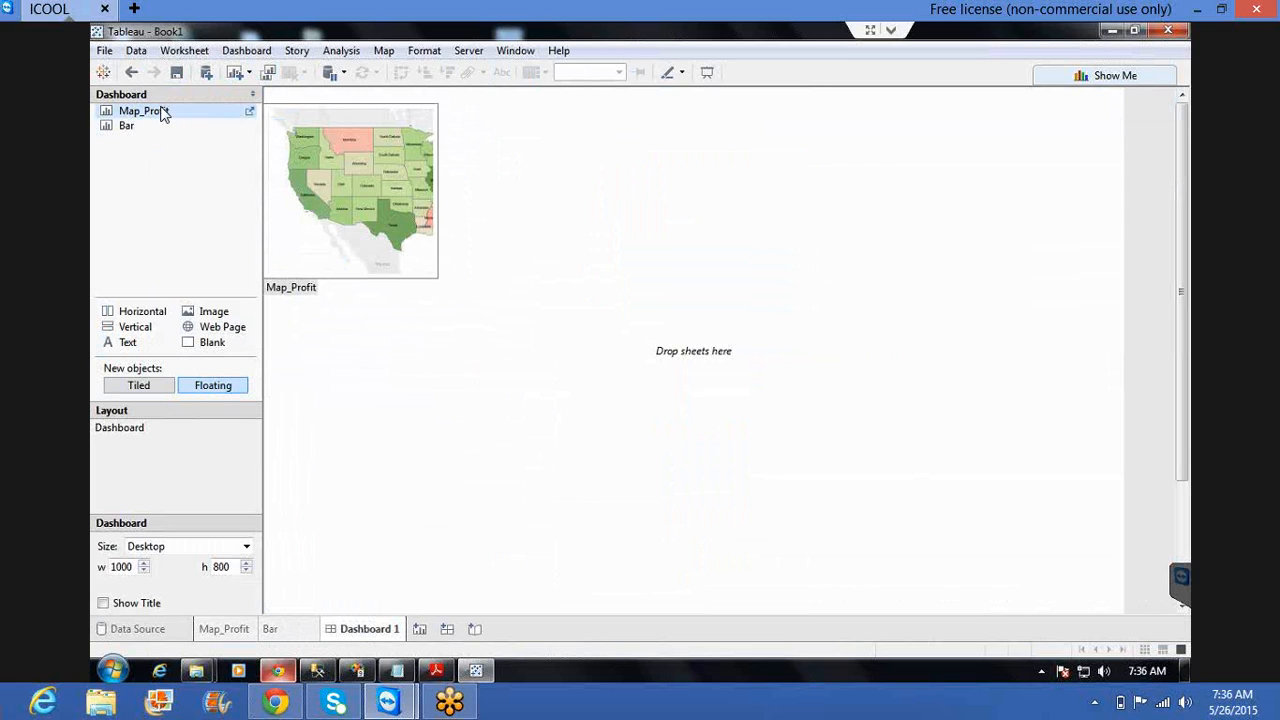
pyautogui.moveTo(166, 114); pyautogui.dragTo(271, 103)
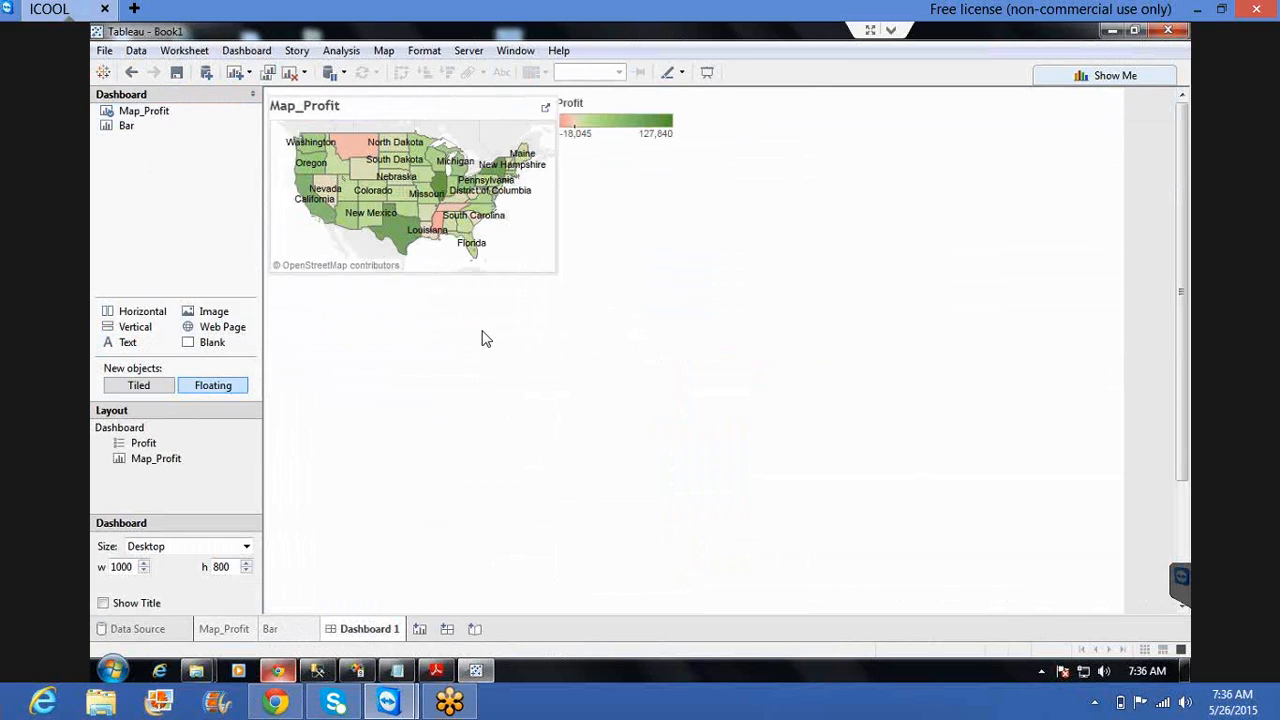
pyautogui.click(552, 277)
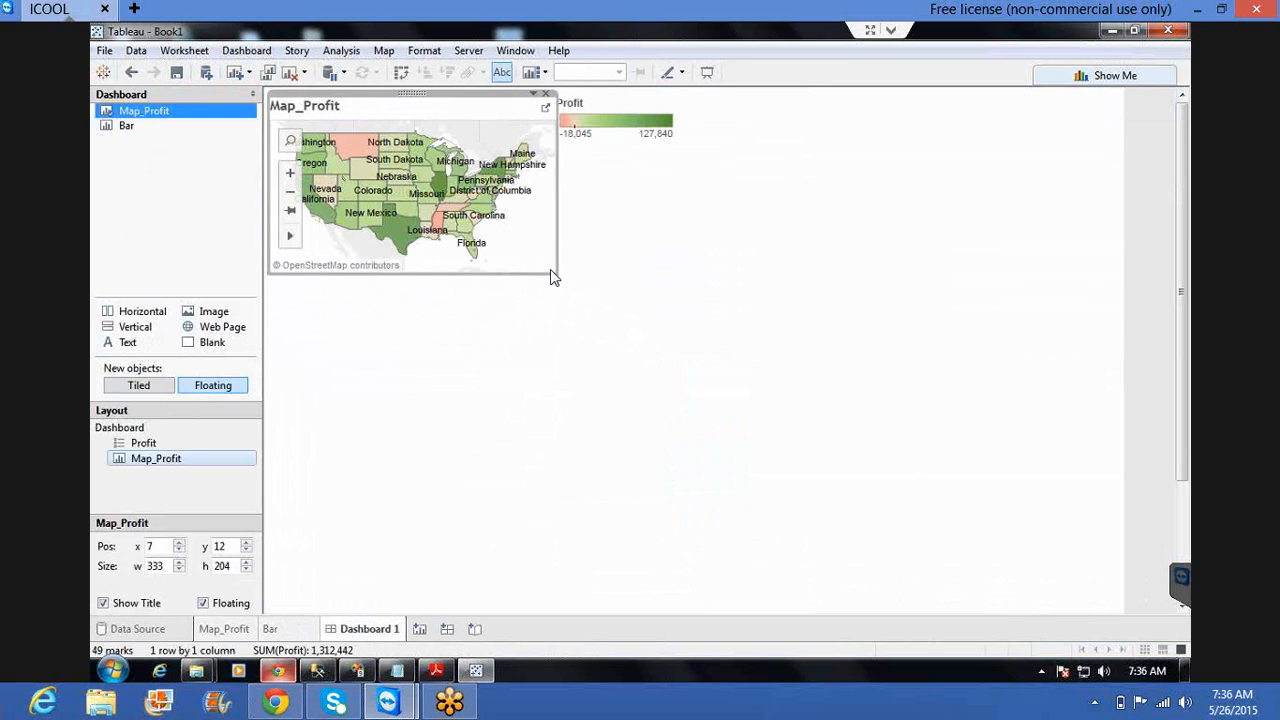
pyautogui.moveTo(617, 318); pyautogui.dragTo(708, 447)
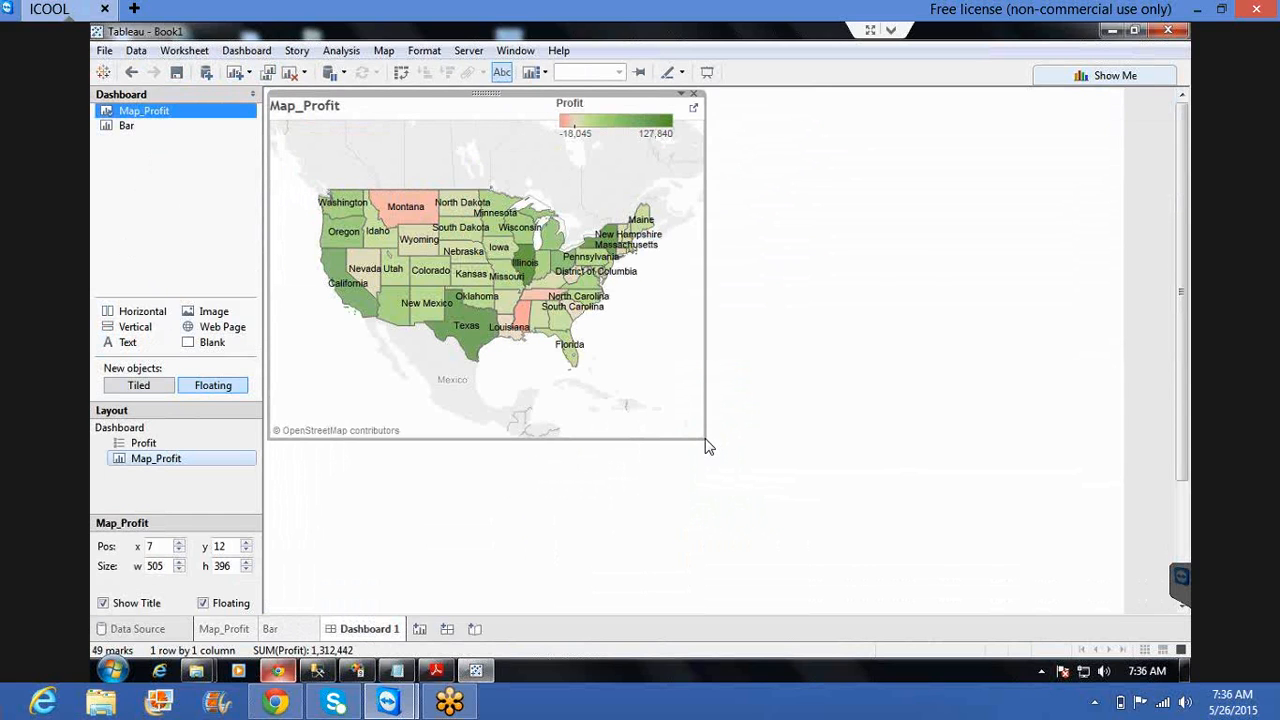
# - Move the Profit color legend to the map's lower-left corner and hide the legend title
pyautogui.click(611, 109)
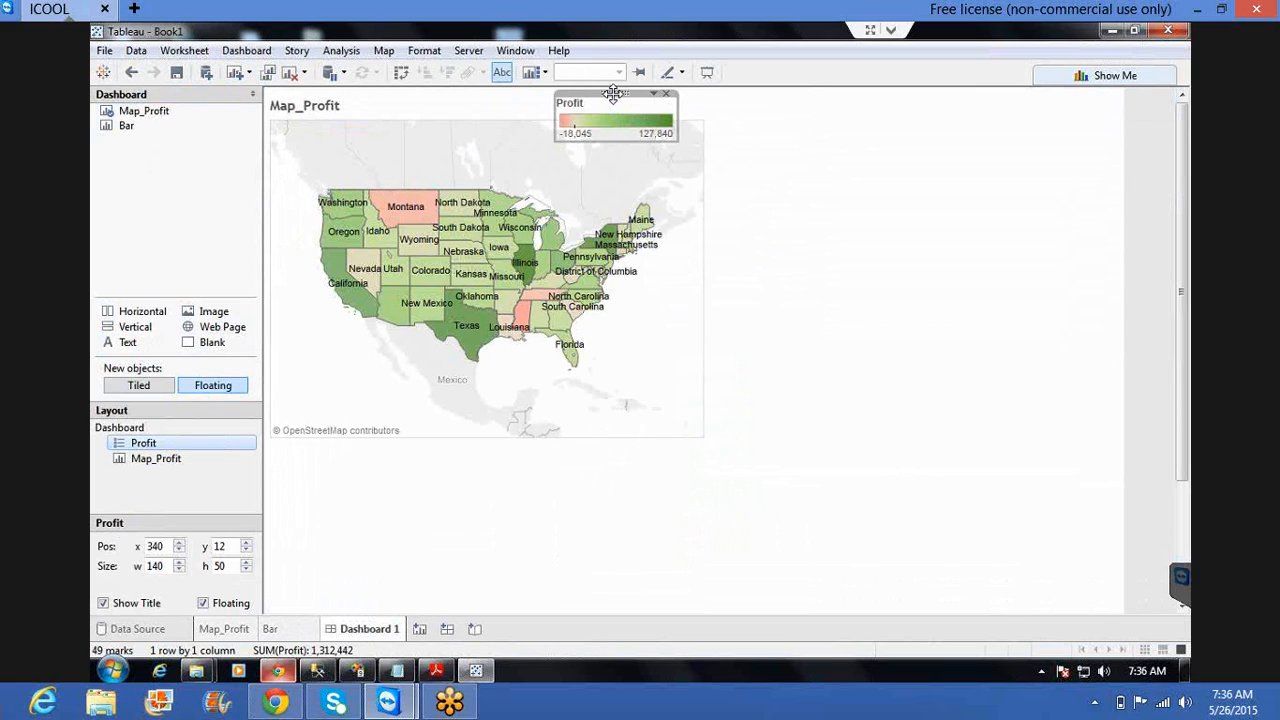
pyautogui.moveTo(612, 93); pyautogui.dragTo(328, 385)
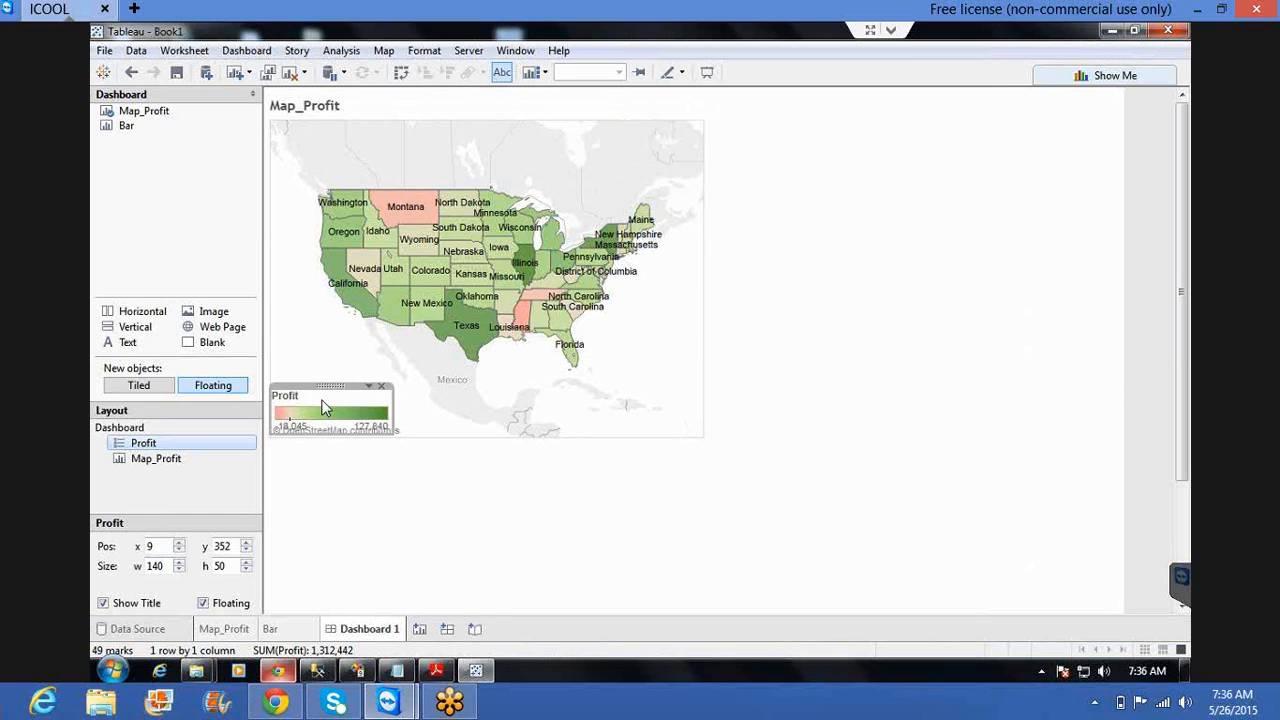
pyautogui.rightClick(322, 407)
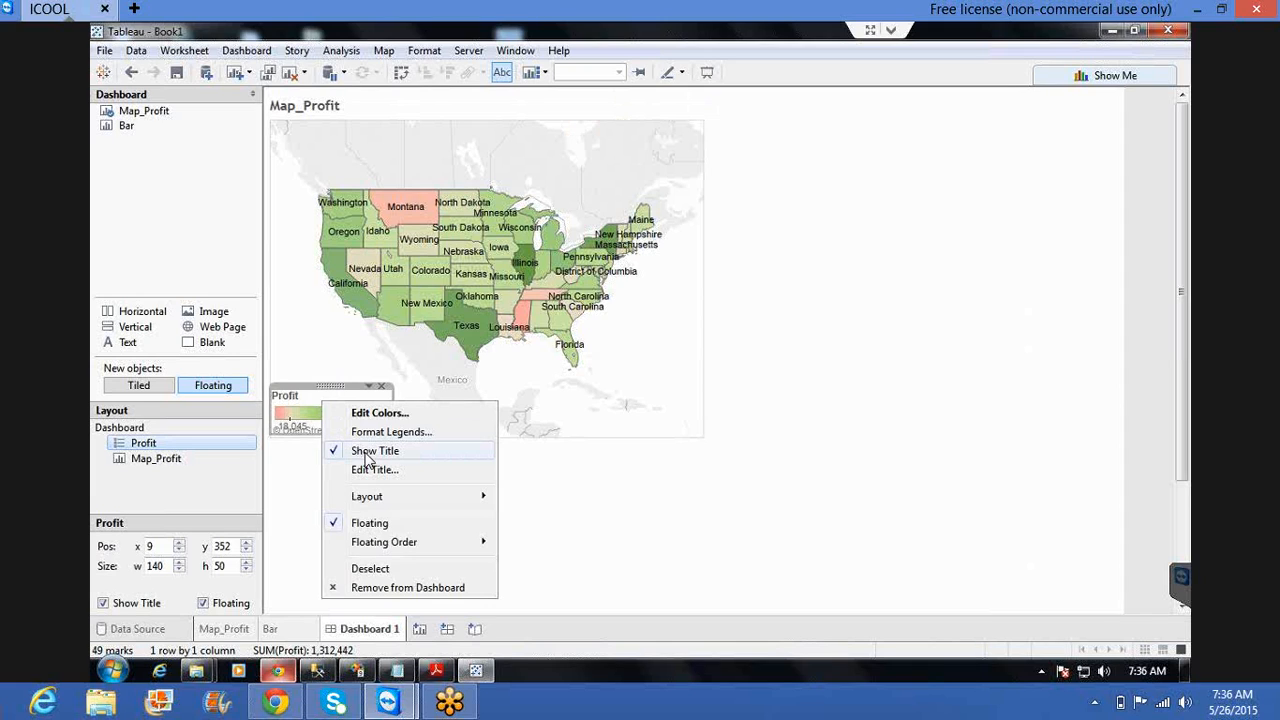
pyautogui.click(370, 452)
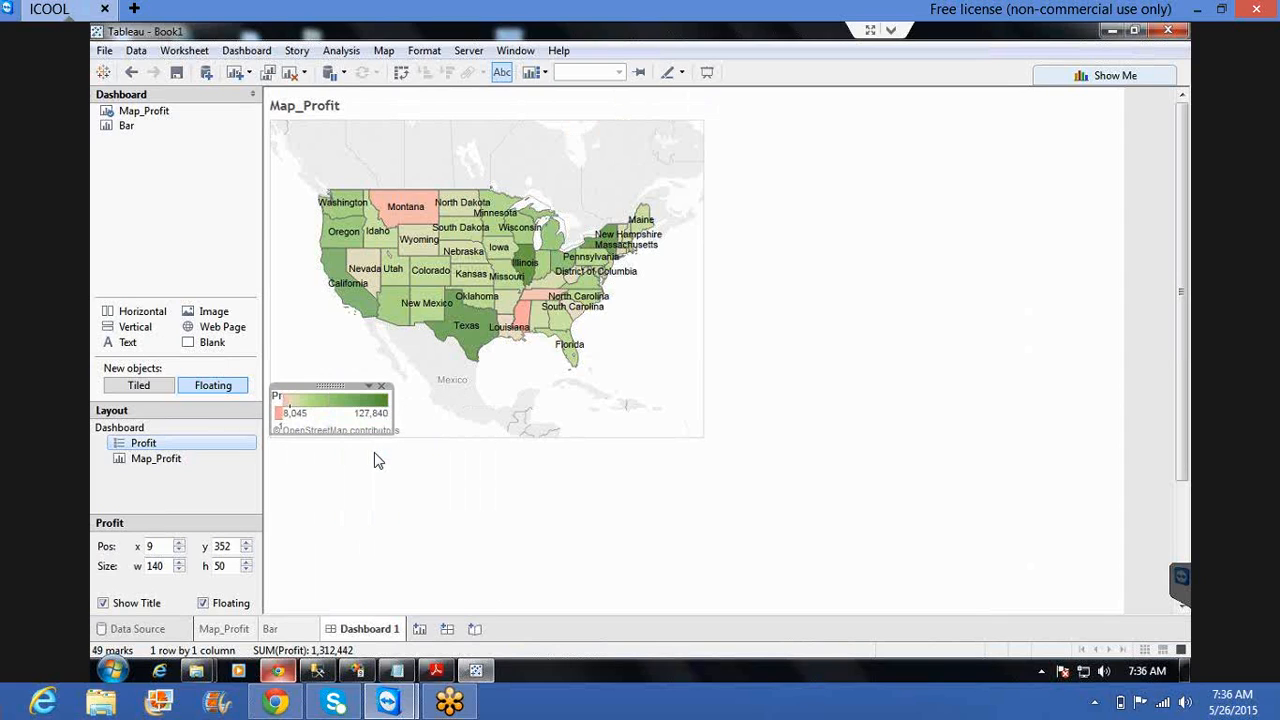
pyautogui.click(463, 502)
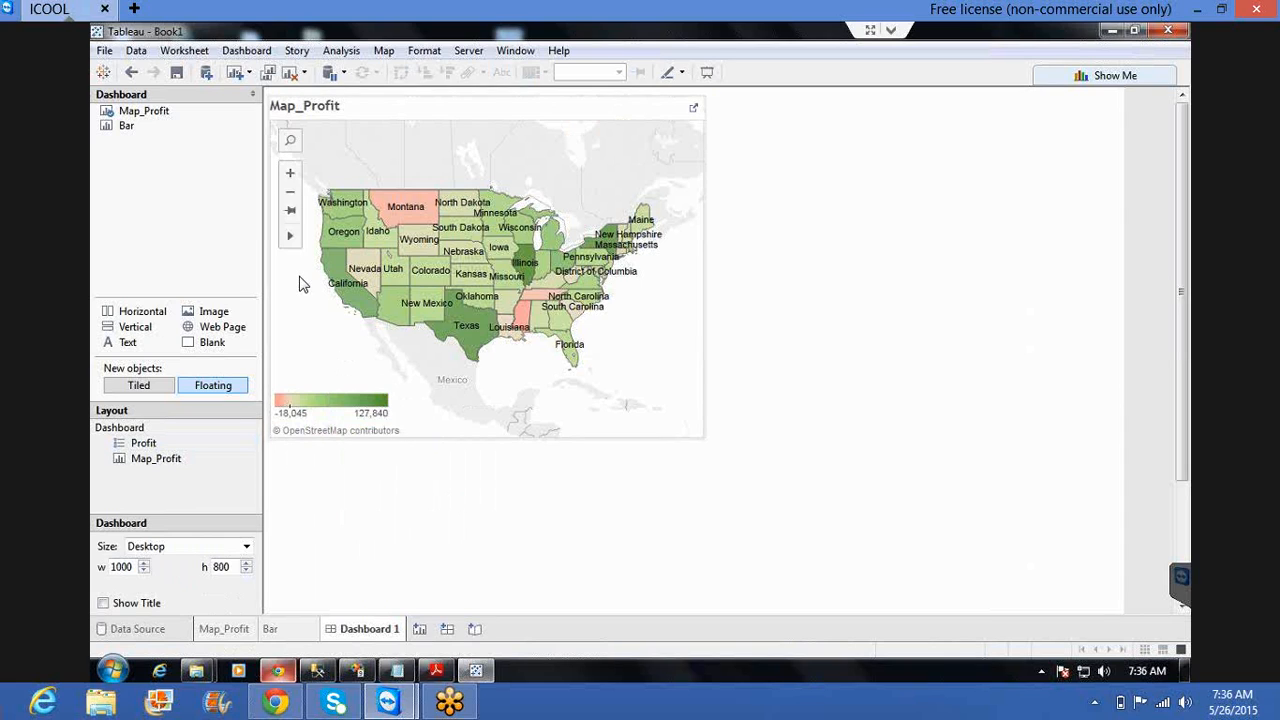
# - Place the Bar sheet to the right of the map and enlarge it to about 475 by 567
pyautogui.doubleClick(122, 128)
pyautogui.moveTo(122, 133); pyautogui.dragTo(711, 114)
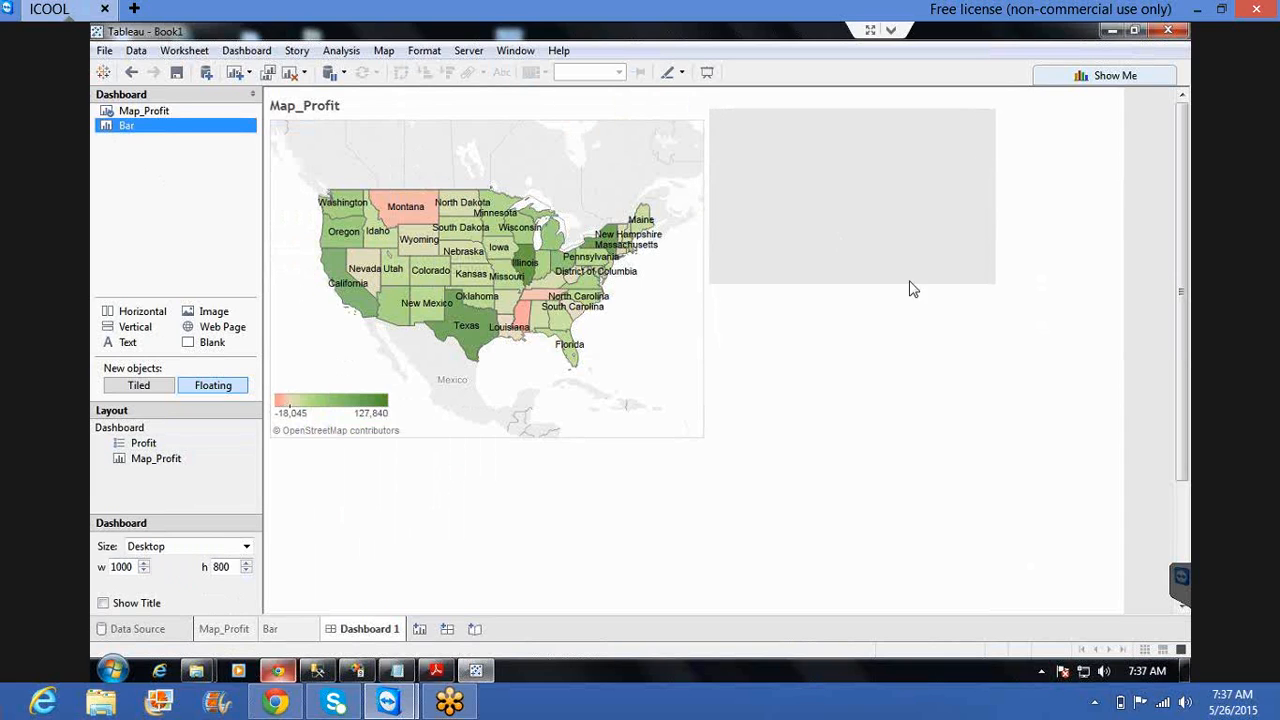
pyautogui.click(988, 288)
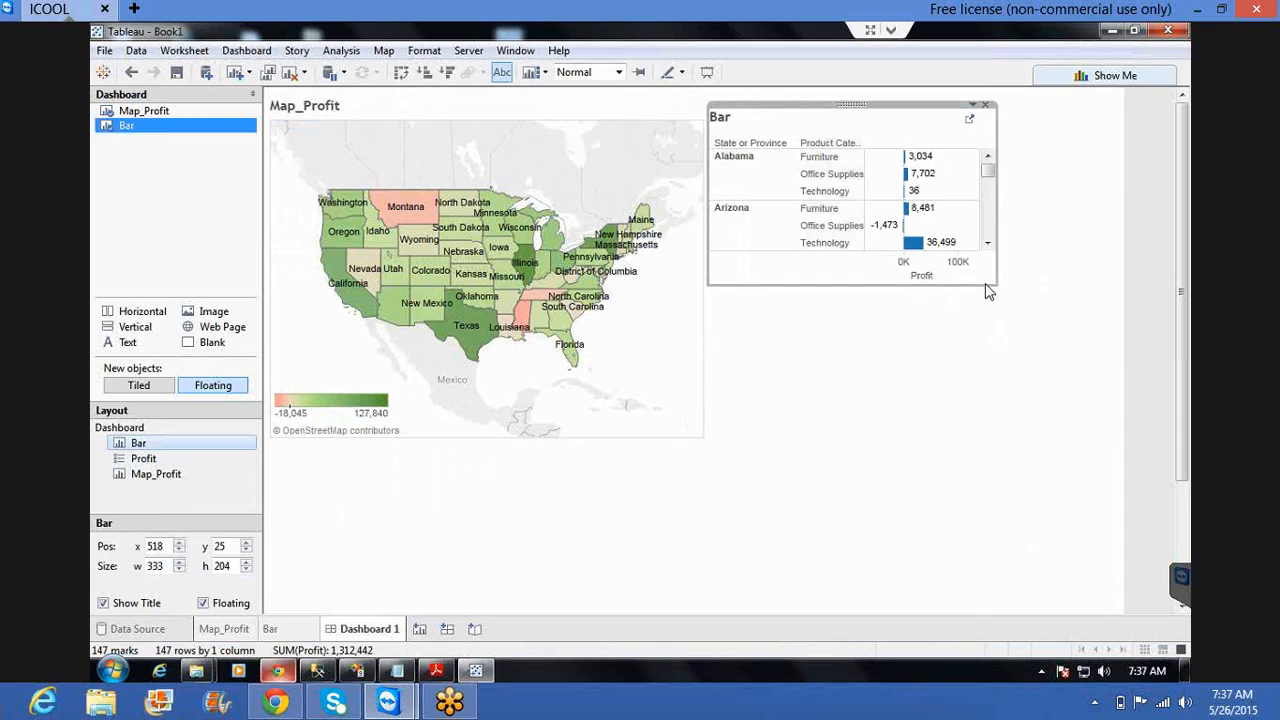
pyautogui.moveTo(997, 284); pyautogui.dragTo(1118, 596)
pyautogui.moveTo(1122, 605); pyautogui.dragTo(1122, 605)
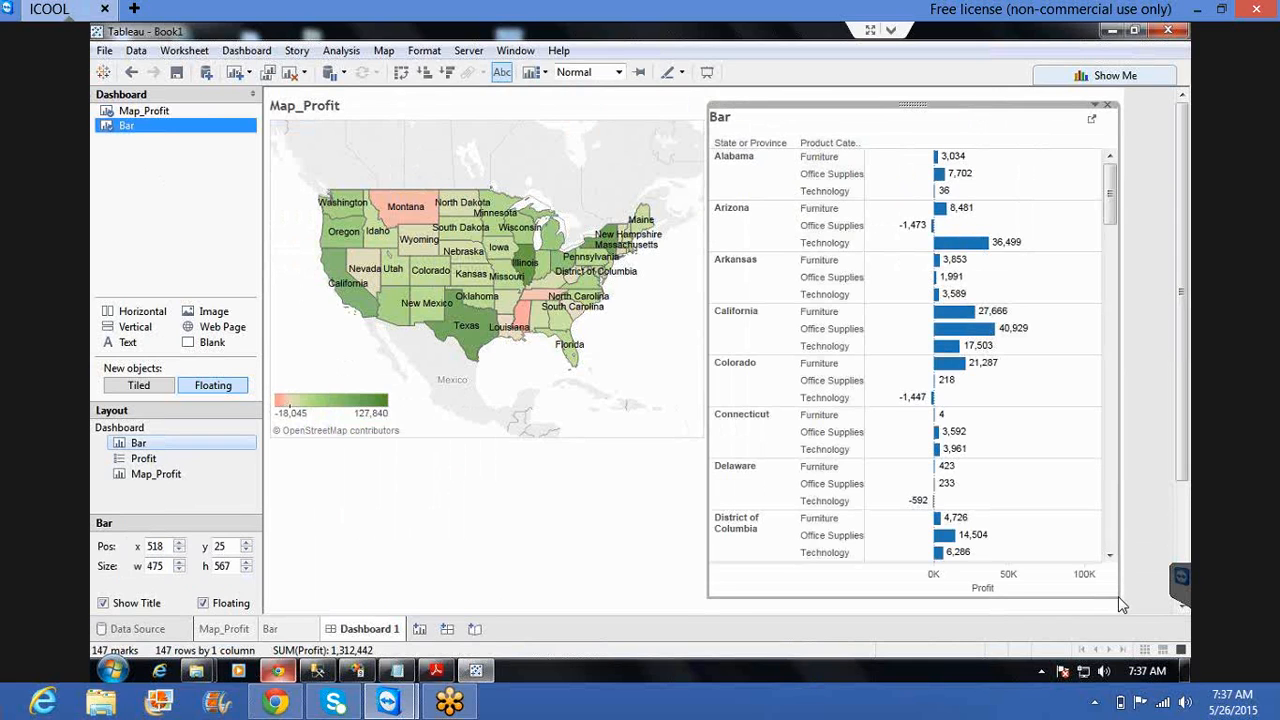
pyautogui.click(490, 507)
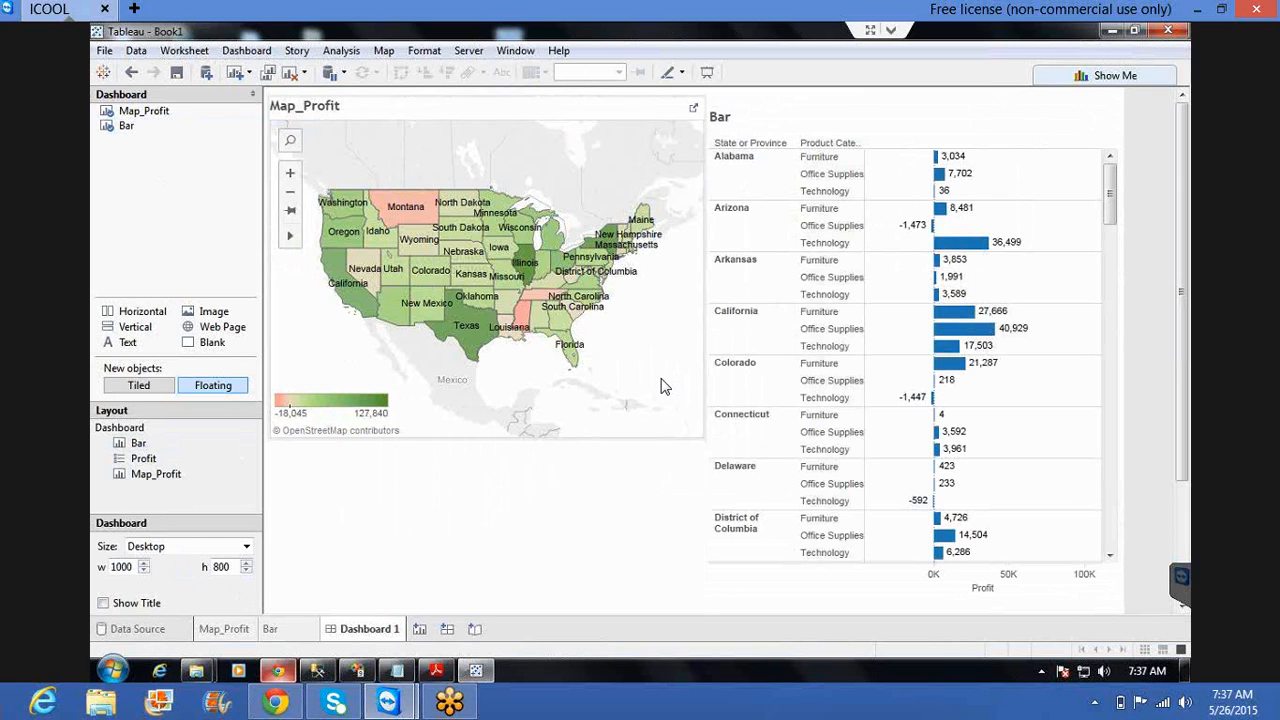
# - Select Texas on the dashboard map to check whether the bar chart responds, and clear the selection
pyautogui.click(470, 328)
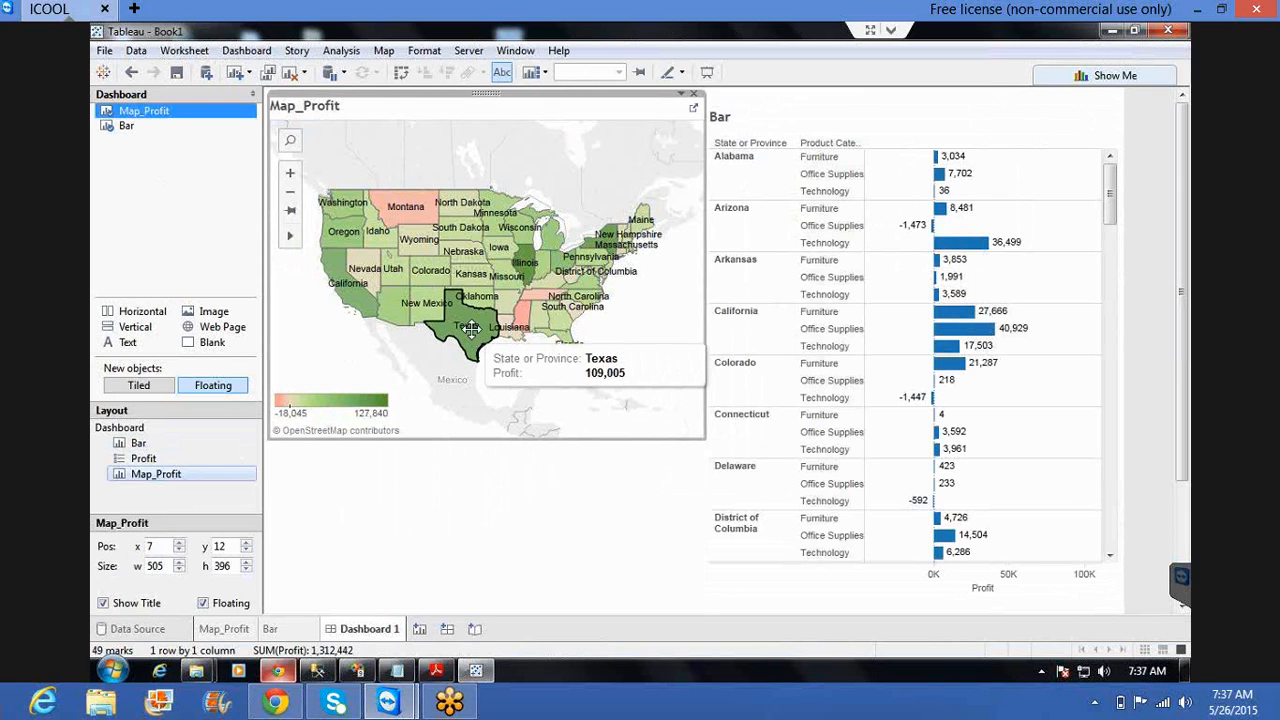
pyautogui.click(470, 328)
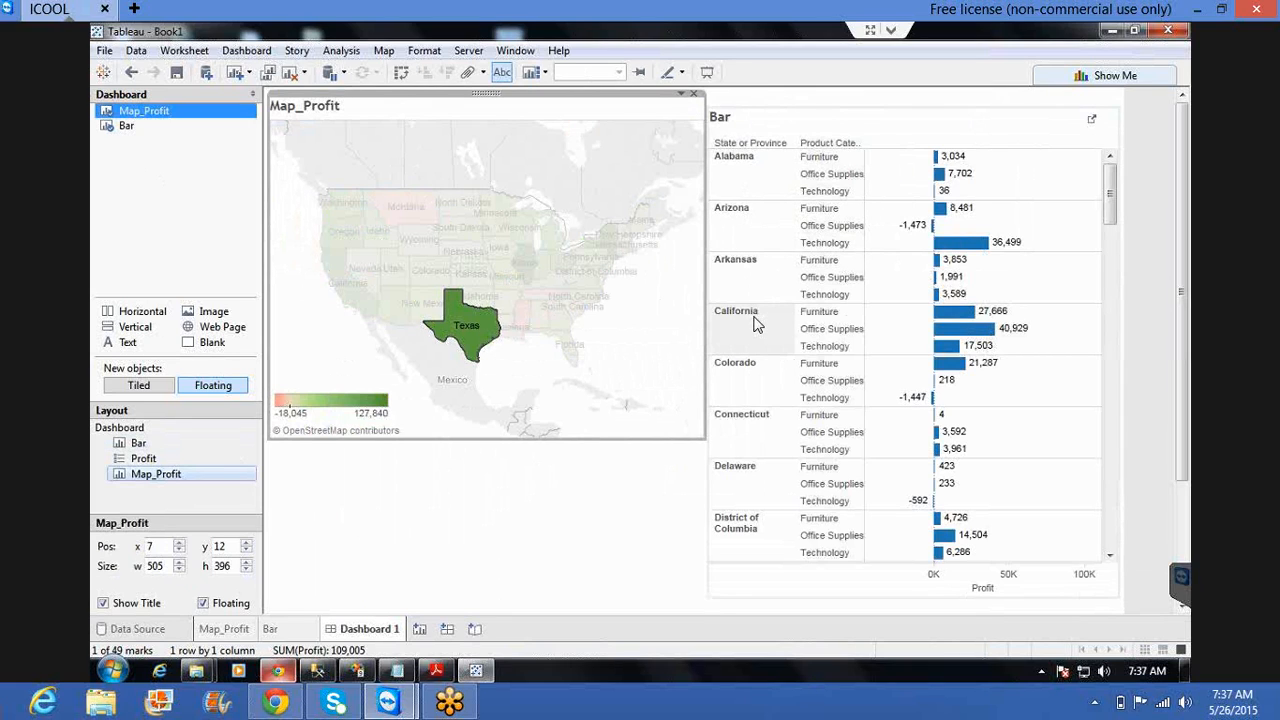
pyautogui.moveTo(475, 345)
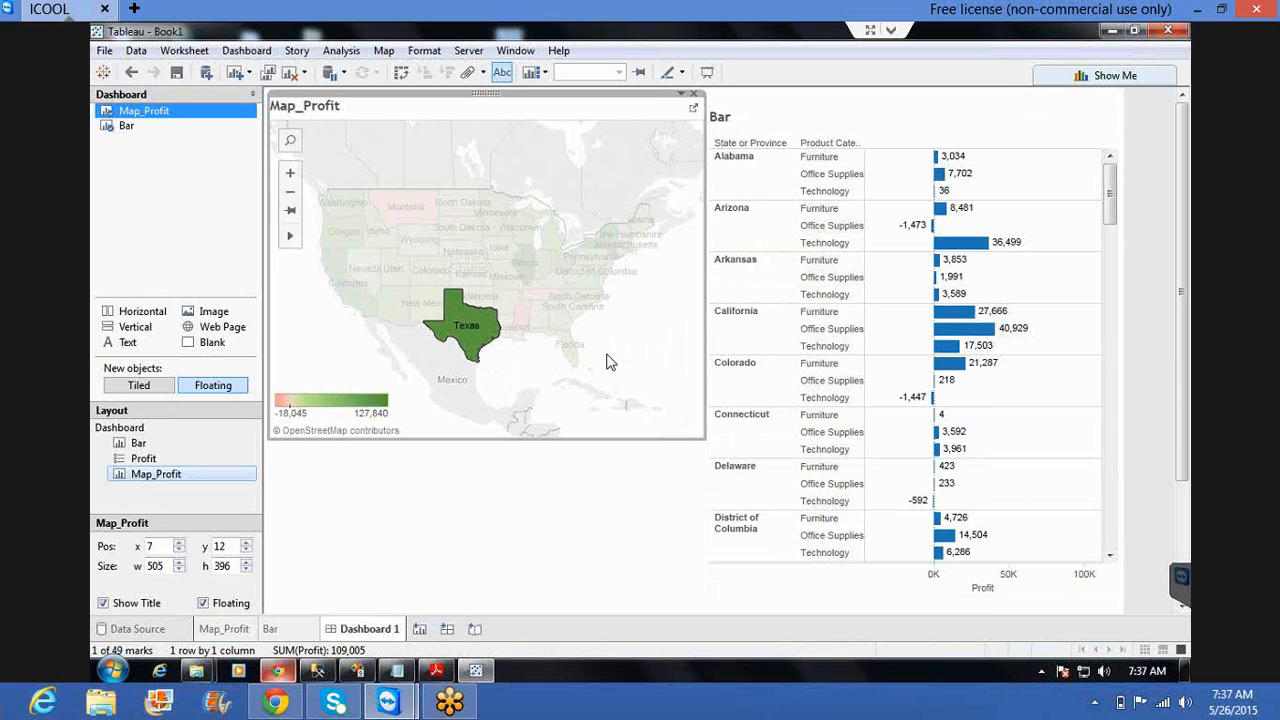
pyautogui.click(648, 363)
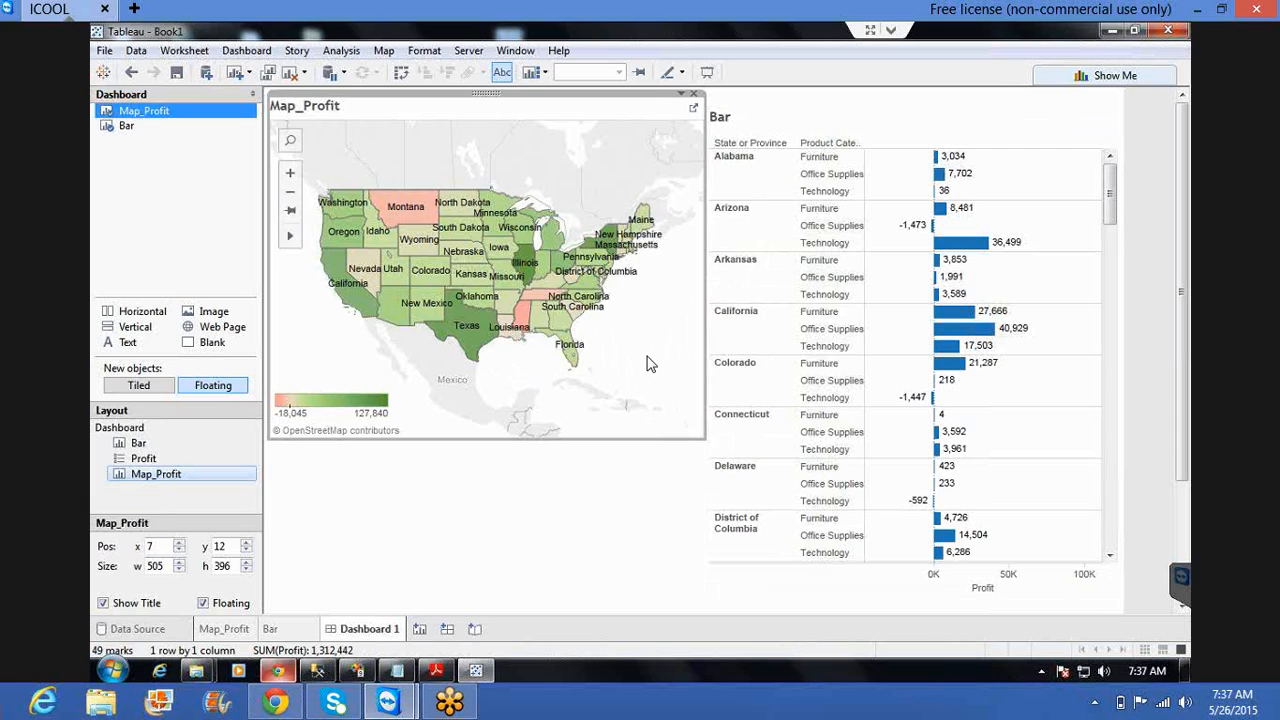
# - Use the Map_Profit sheet as a filter and select California to filter the bar chart
pyautogui.click(682, 96)
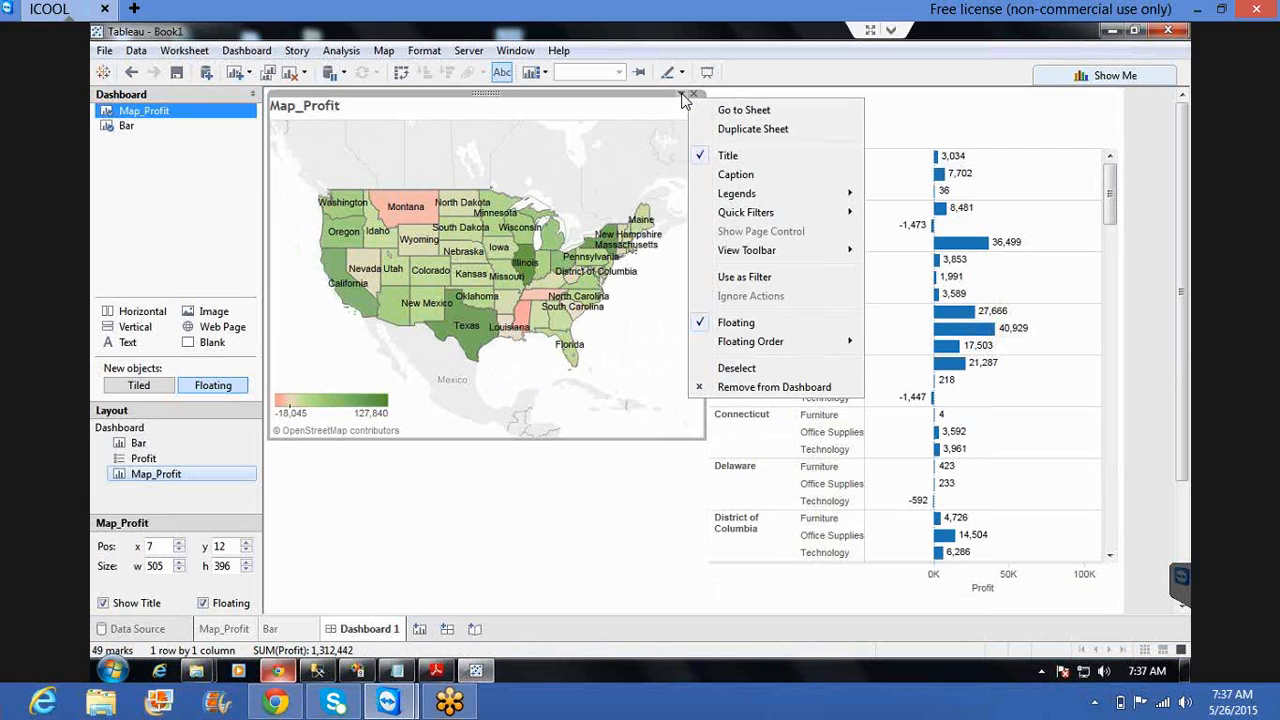
pyautogui.click(744, 278)
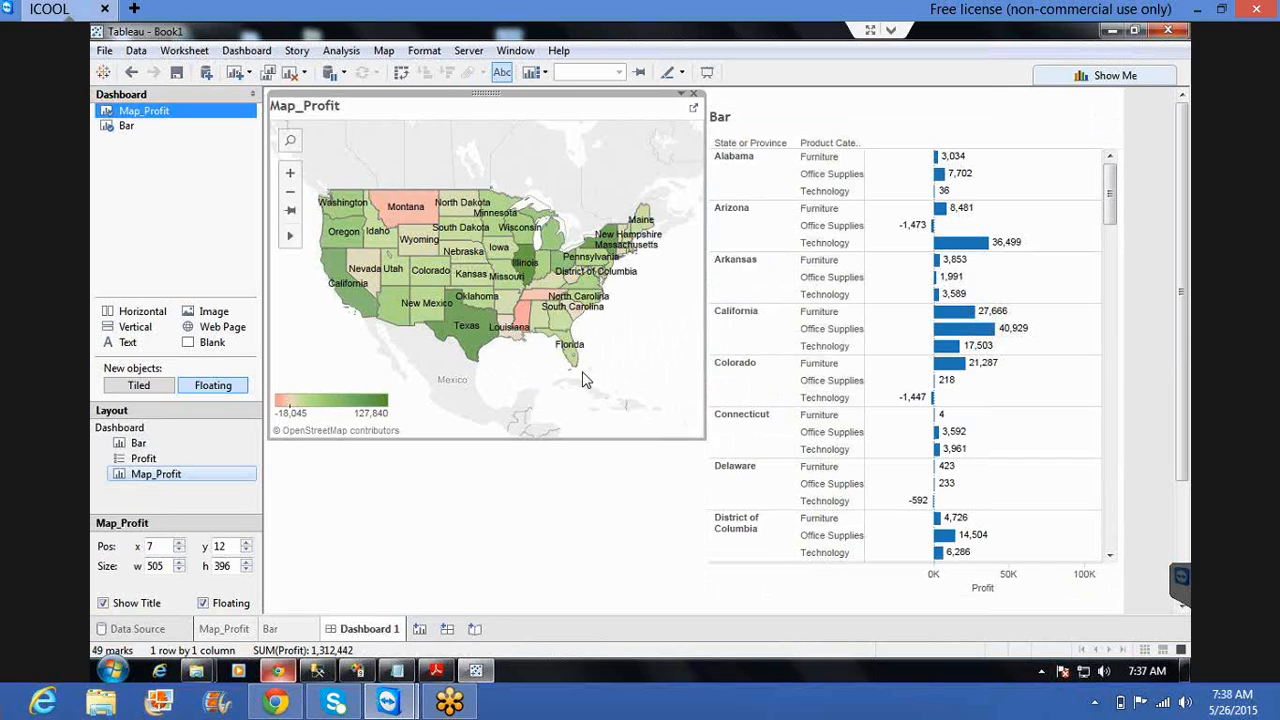
pyautogui.click(344, 283)
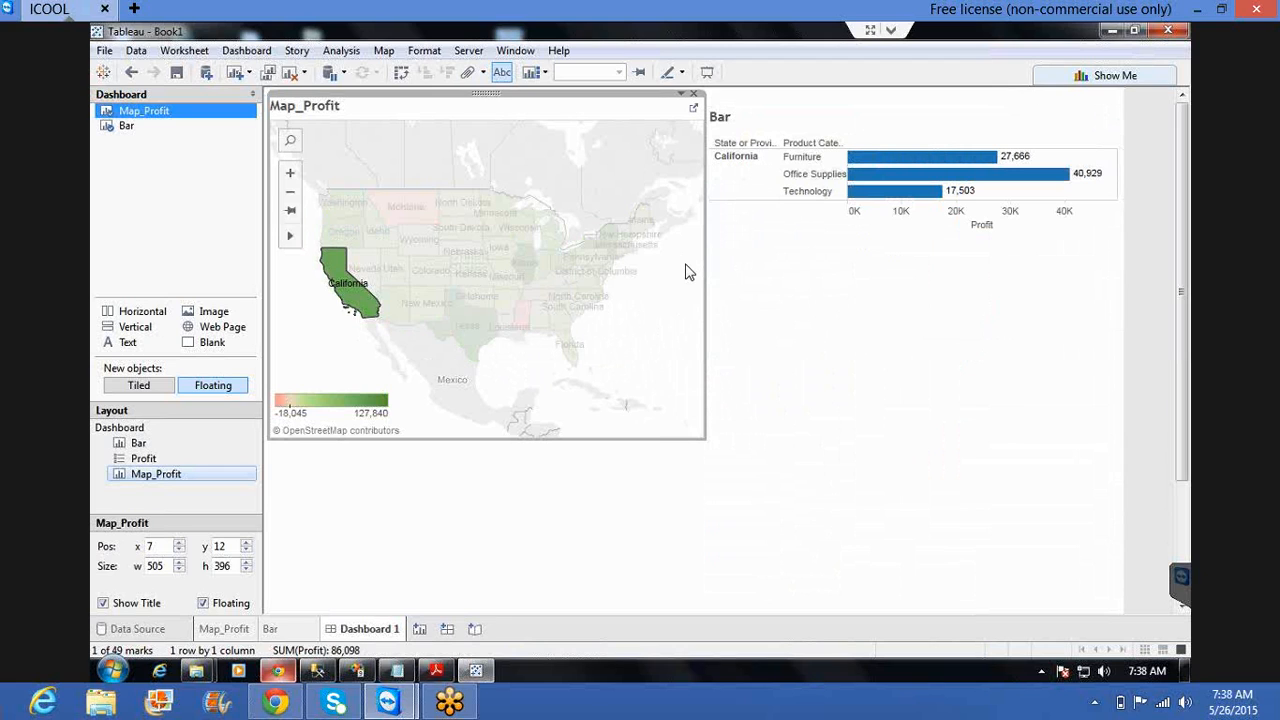
# - Clear the California selection, and show the dashboard in presentation mode with the bar chart filtered to Nevada
pyautogui.click(648, 331)
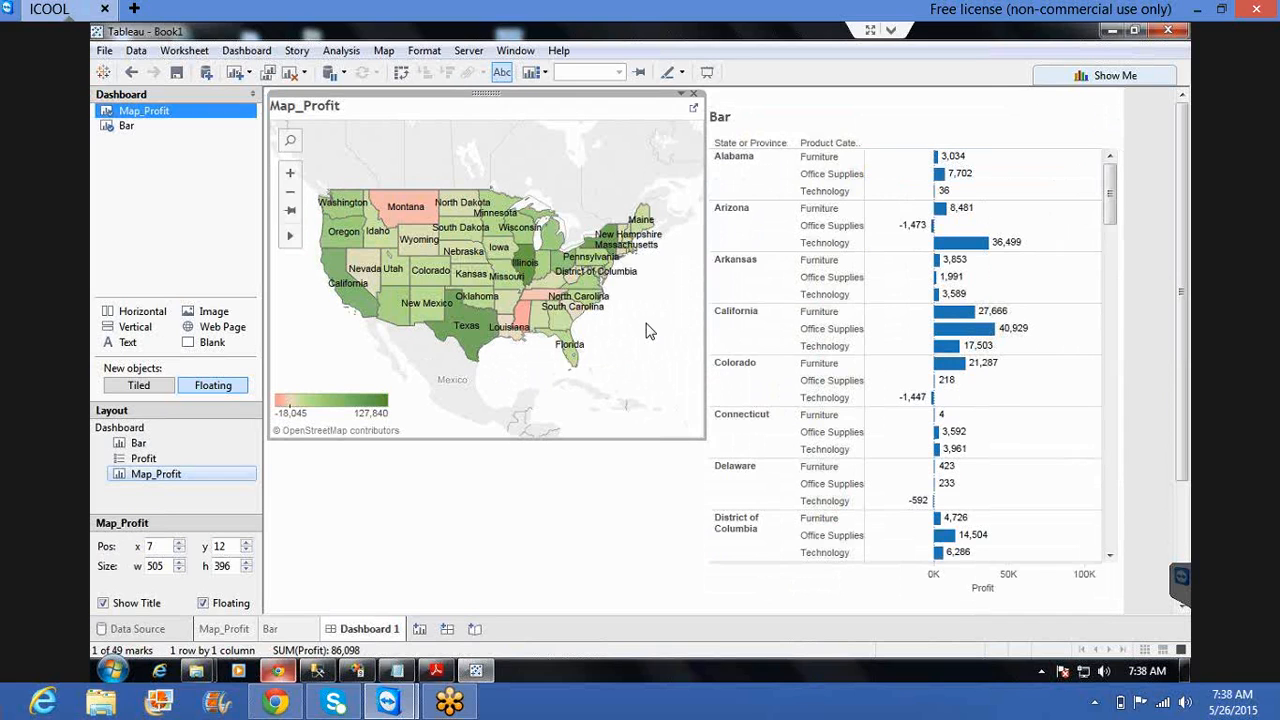
pyautogui.click(707, 73)
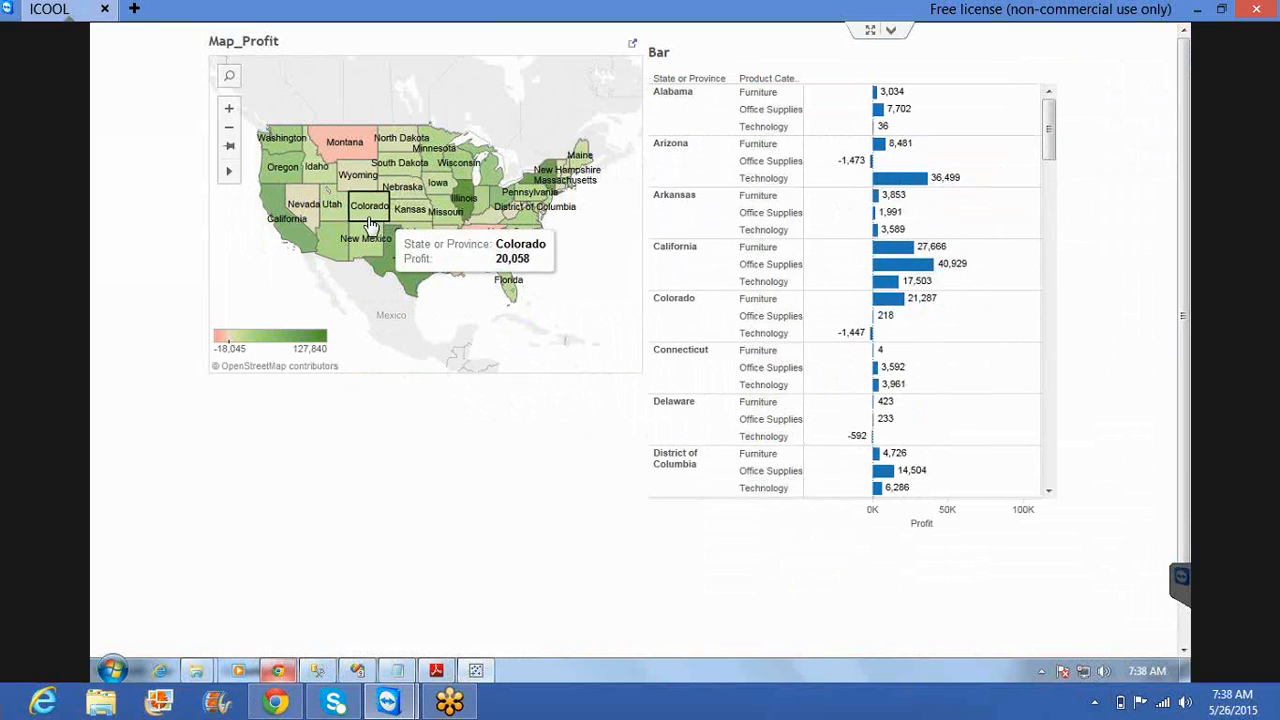
pyautogui.click(310, 203)
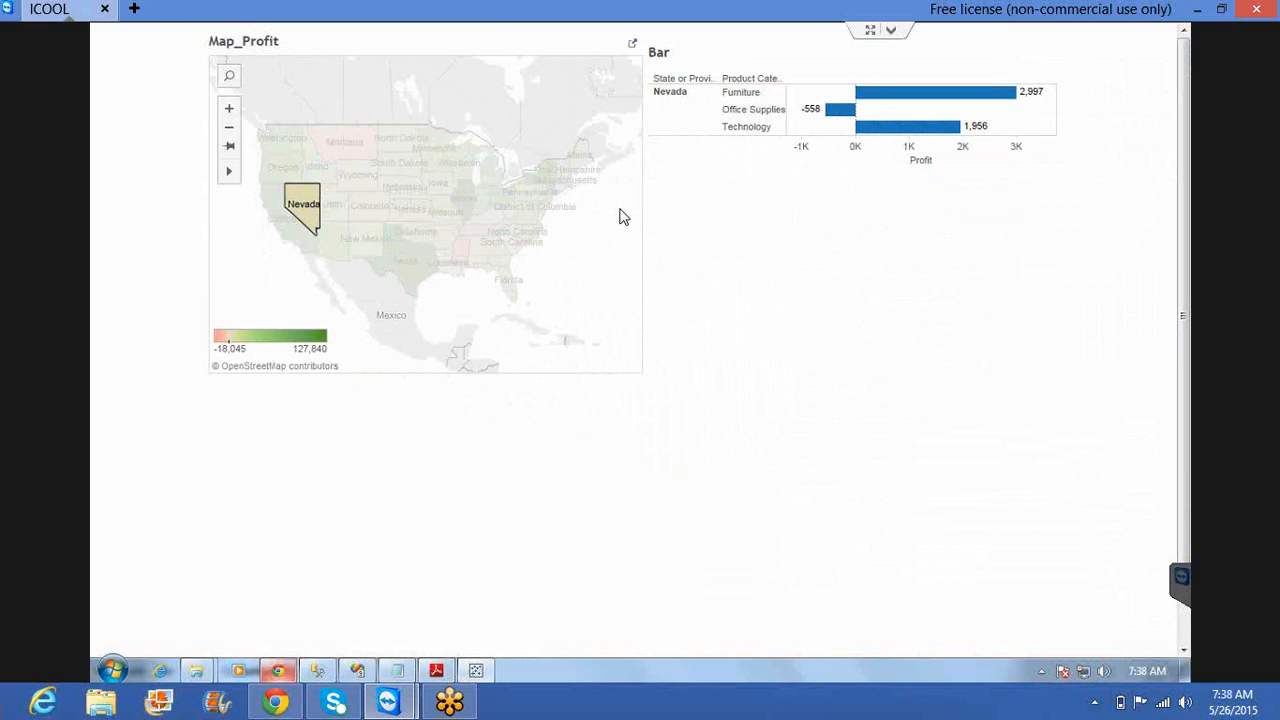
# - Add Pennsylvania, North Carolina and Texas to the map selection, and try North Dakota alone before clearing it
pyautogui.moveTo(563, 183)
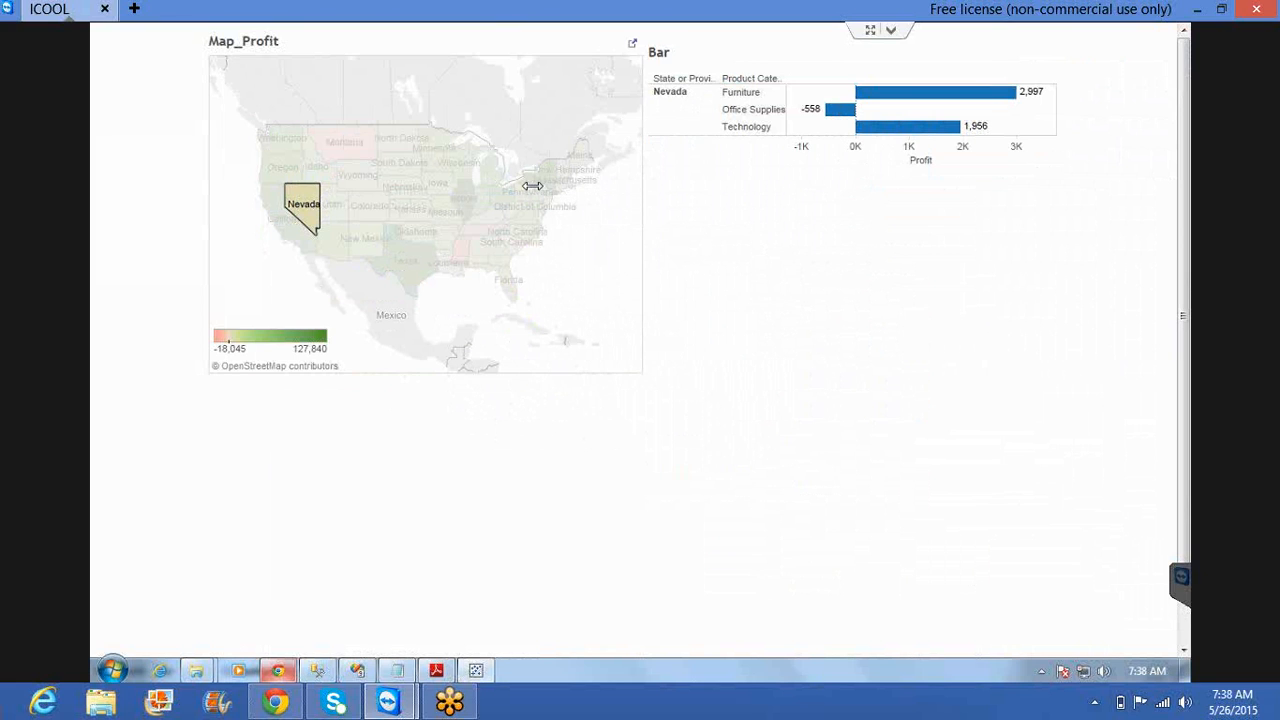
pyautogui.keyDown('ctrl'); pyautogui.click(530, 192); pyautogui.keyUp('ctrl')
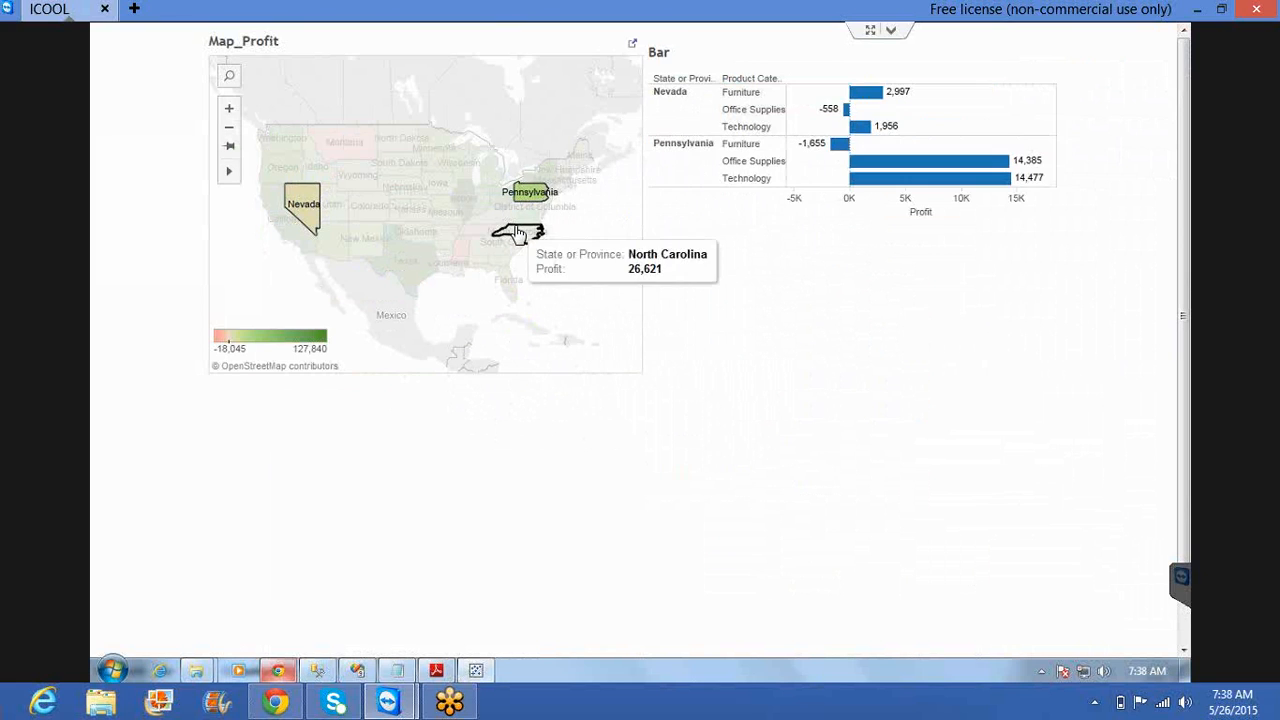
pyautogui.keyDown('ctrl'); pyautogui.click(518, 234); pyautogui.keyUp('ctrl')
pyautogui.keyDown('ctrl'); pyautogui.click(413, 252); pyautogui.keyUp('ctrl')
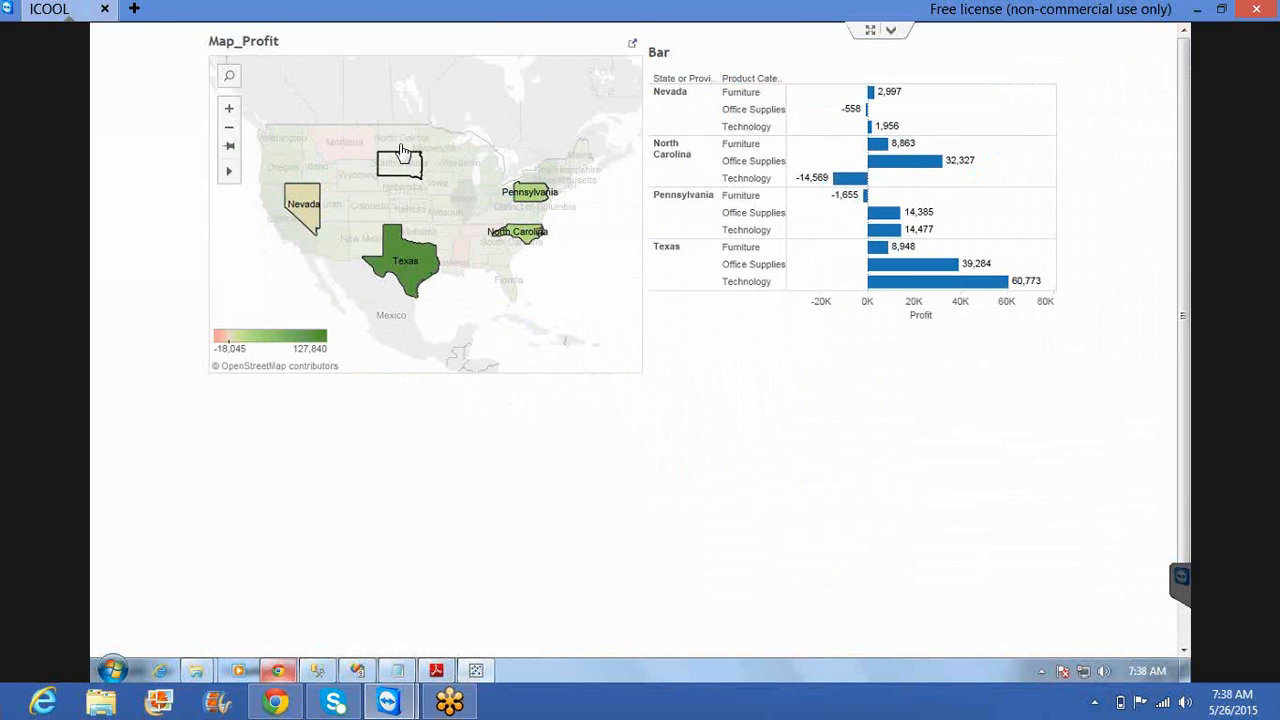
pyautogui.click(395, 136)
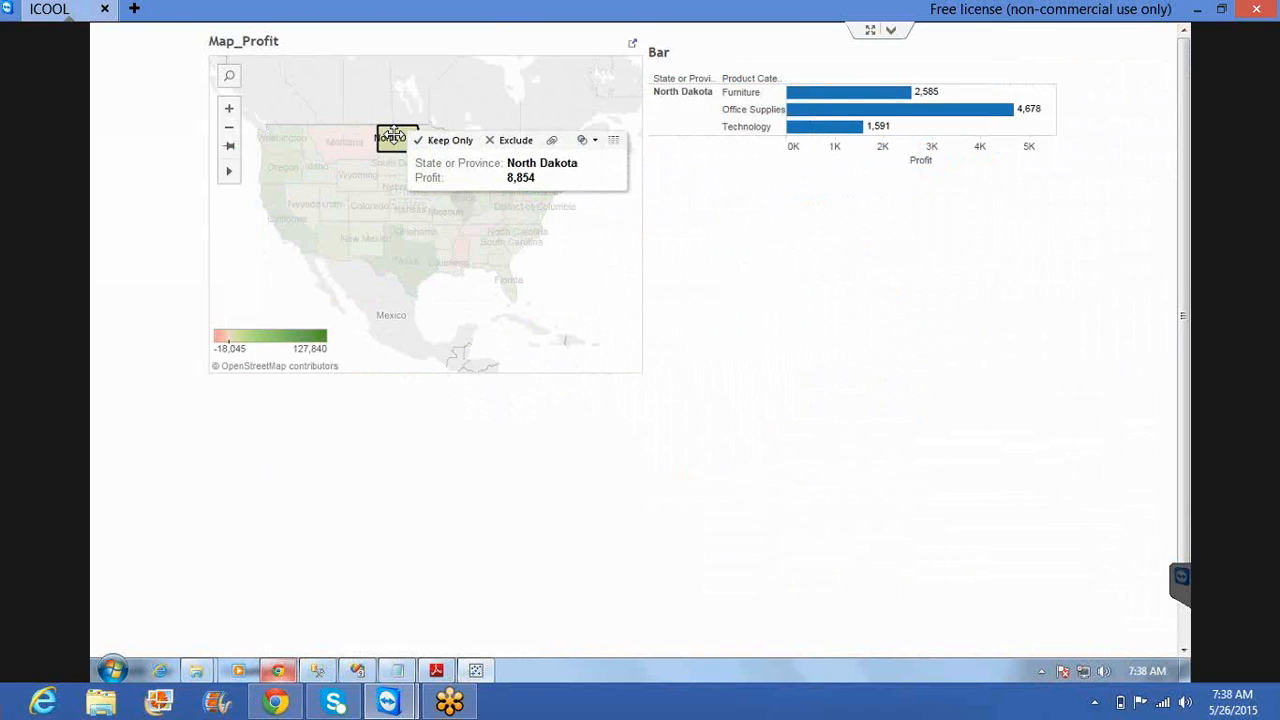
pyautogui.click(592, 267)
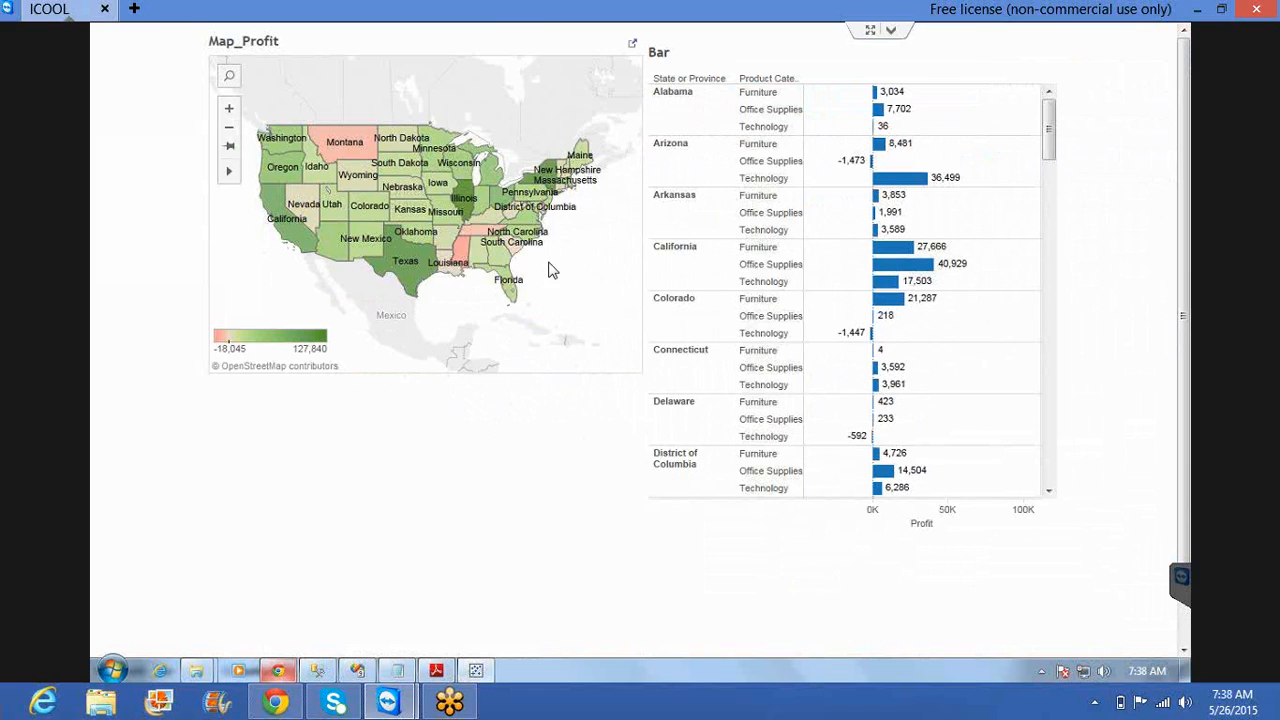
# - Filter the bar chart with a rectangular selection around the eastern states from Florida to Maine, and clear the selection
pyautogui.moveTo(230, 174)
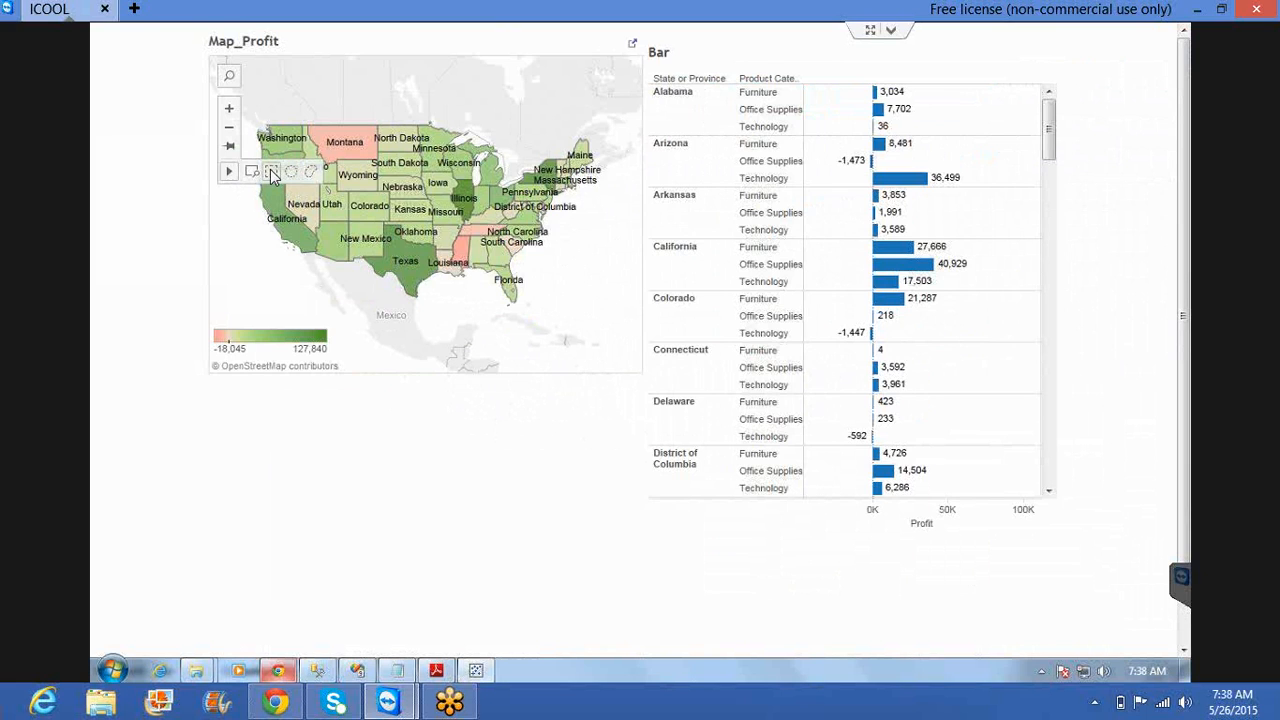
pyautogui.click(272, 175)
pyautogui.moveTo(573, 273); pyautogui.dragTo(495, 175)
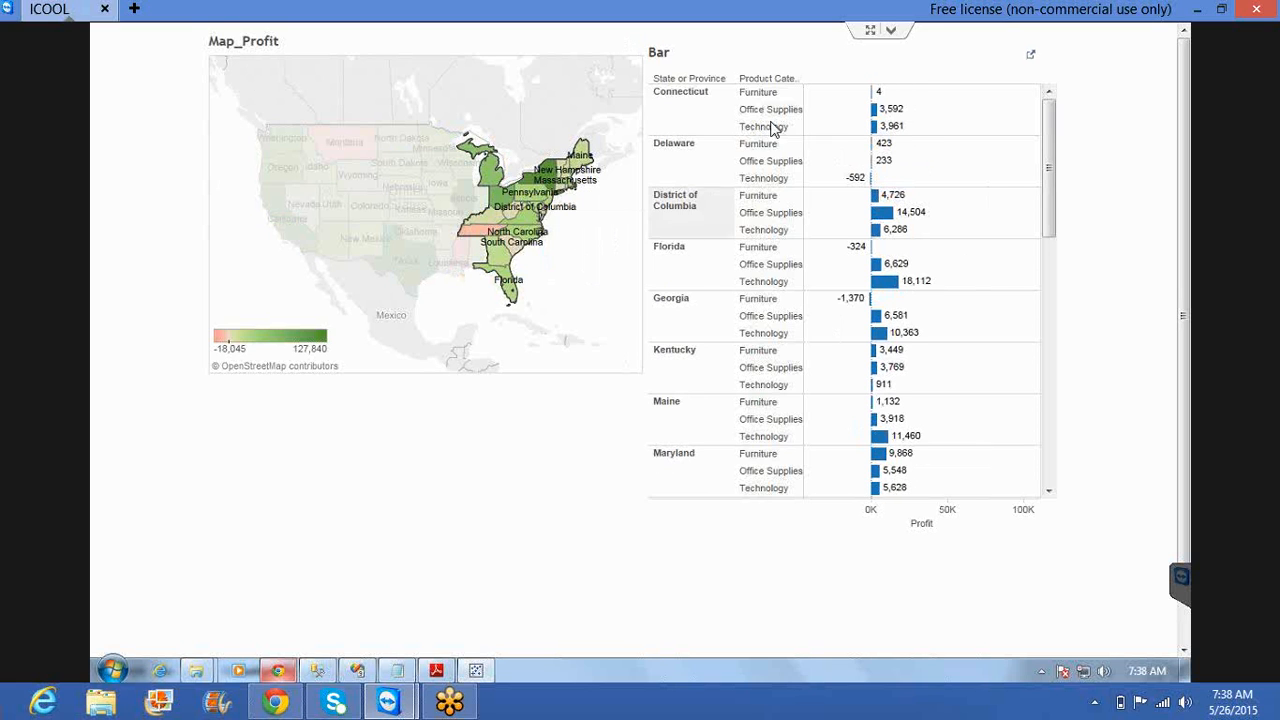
pyautogui.click(575, 286)
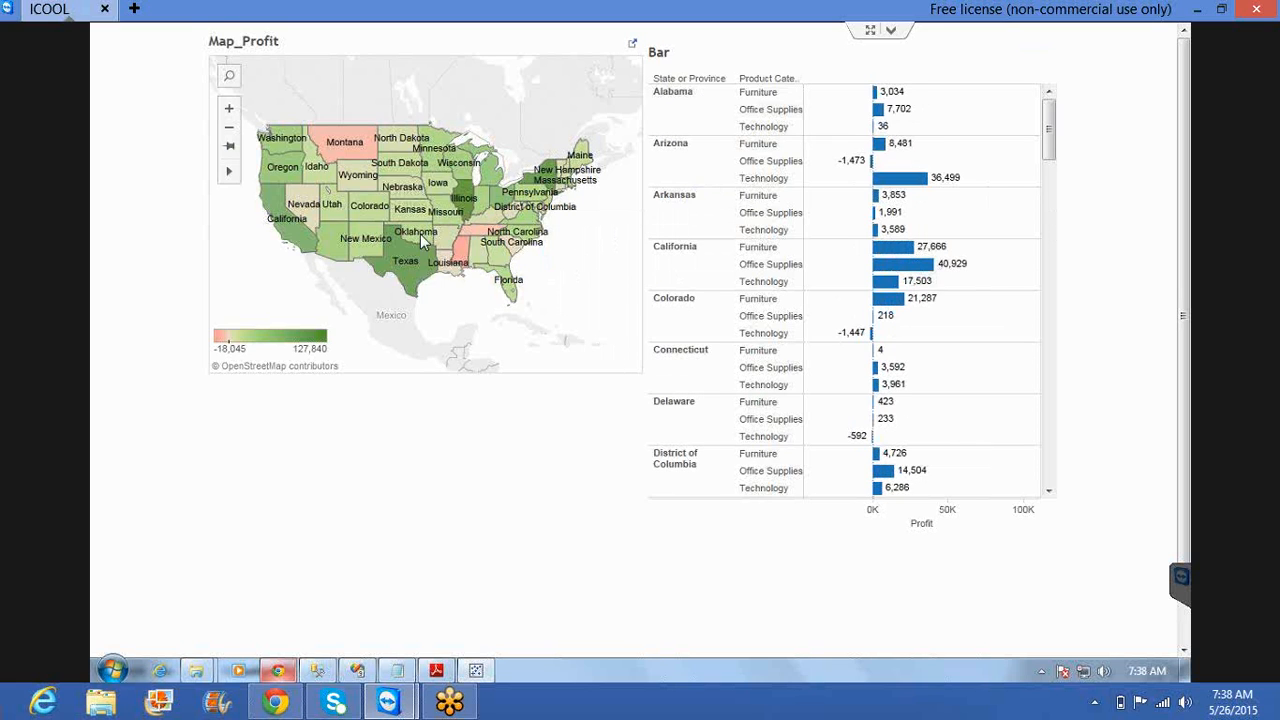
# - Try the radial selection on the central states around Kansas and Nebraska, and clear the selection
pyautogui.moveTo(230, 172)
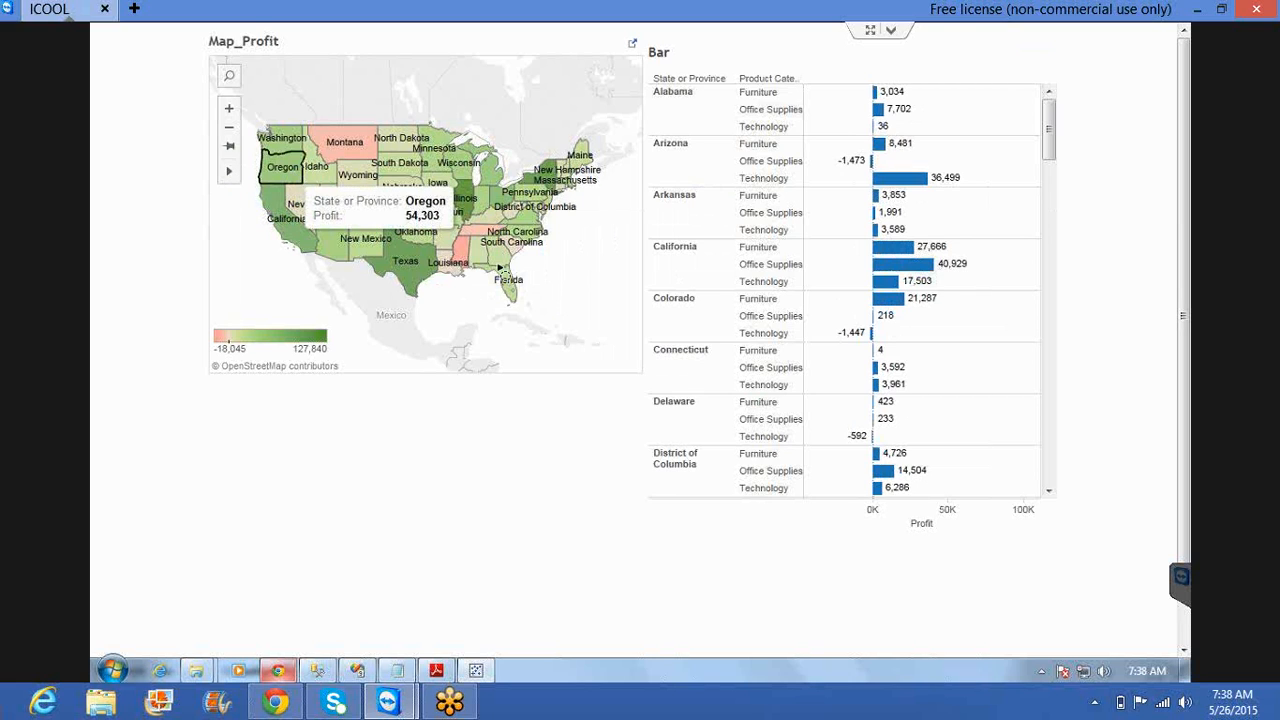
pyautogui.moveTo(411, 218); pyautogui.dragTo(387, 174)
pyautogui.click(576, 277)
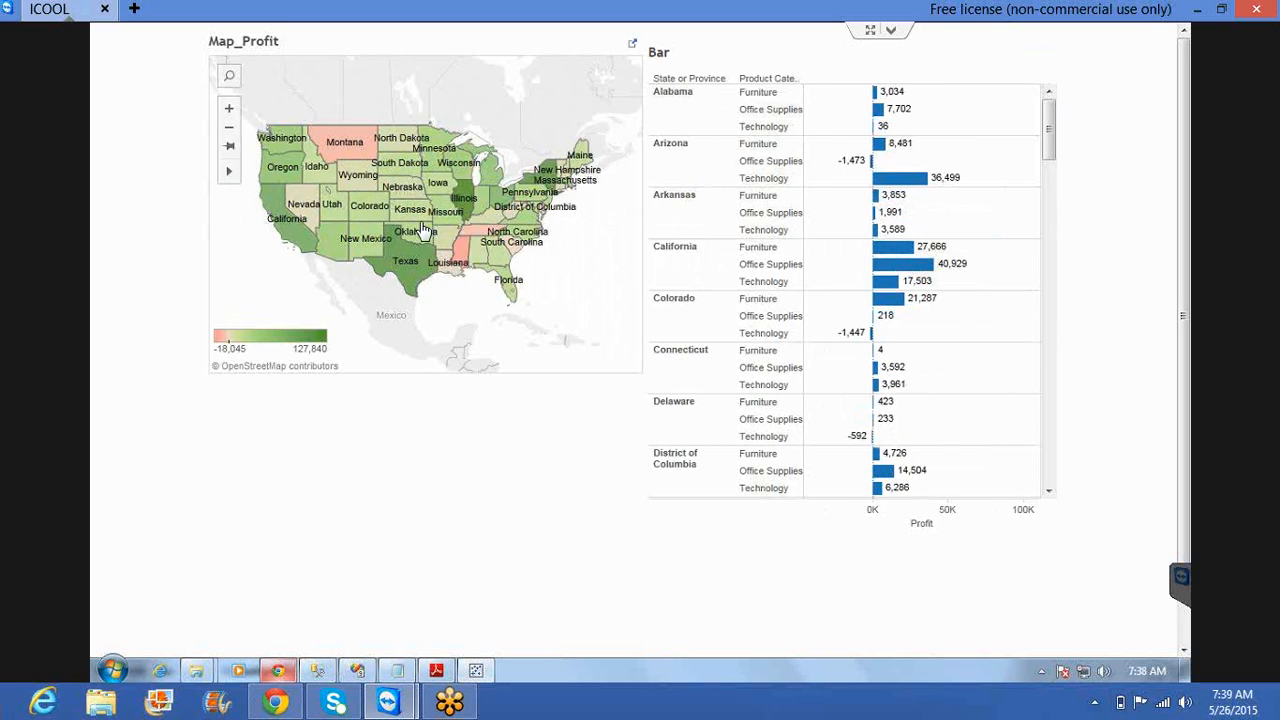
# - Lasso Arizona, Utah, Colorado, Wyoming, Montana and the Dakotas on the map to filter the bar chart, and clear the selection
pyautogui.moveTo(229, 171)
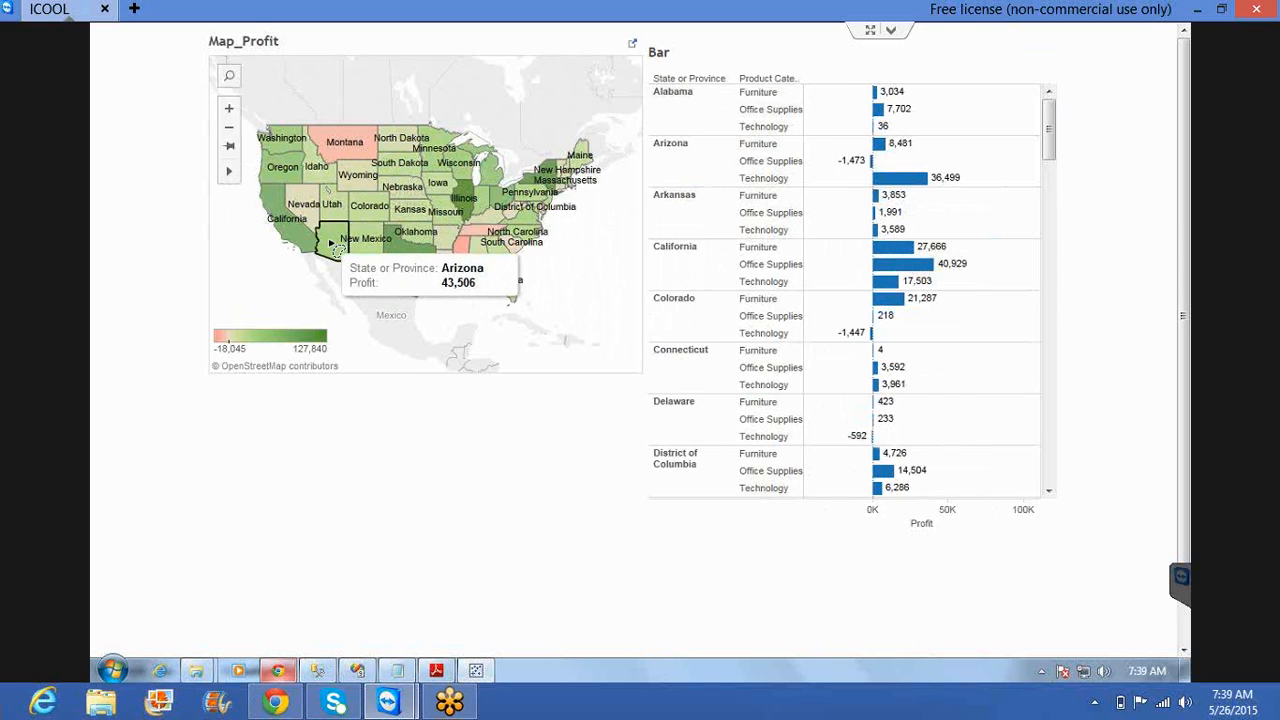
pyautogui.moveTo(331, 242)
pyautogui.mouseDown()
pyautogui.moveTo(376, 150)
pyautogui.moveTo(404, 137)
pyautogui.mouseUp()
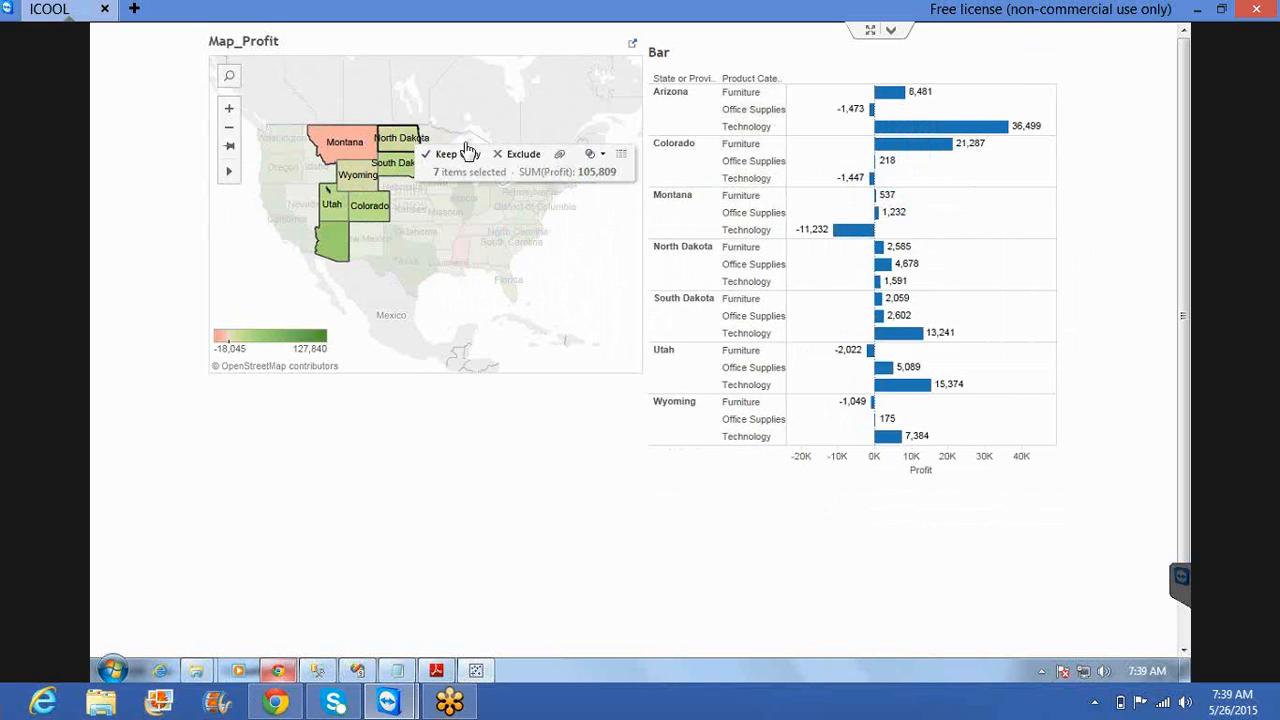
pyautogui.click(615, 270)
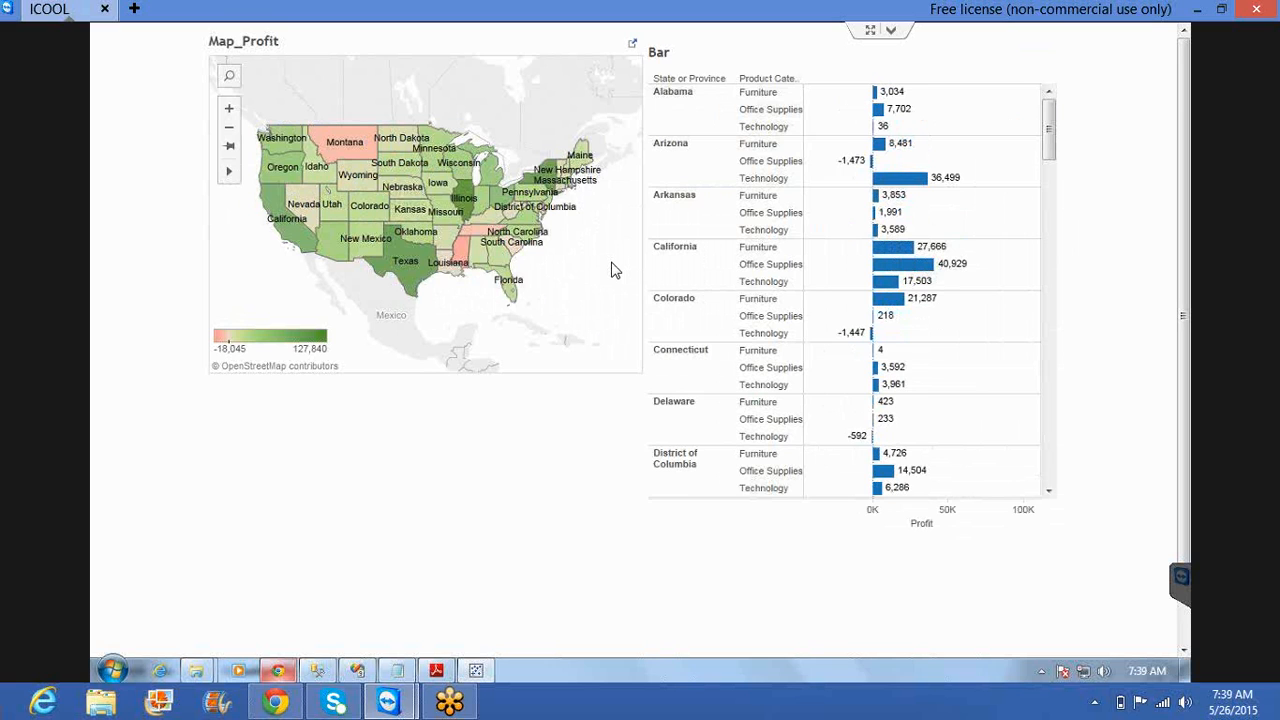
# - Leave presentation mode and open the Tableau Server sign-in dialog
pyautogui.press('Escape')
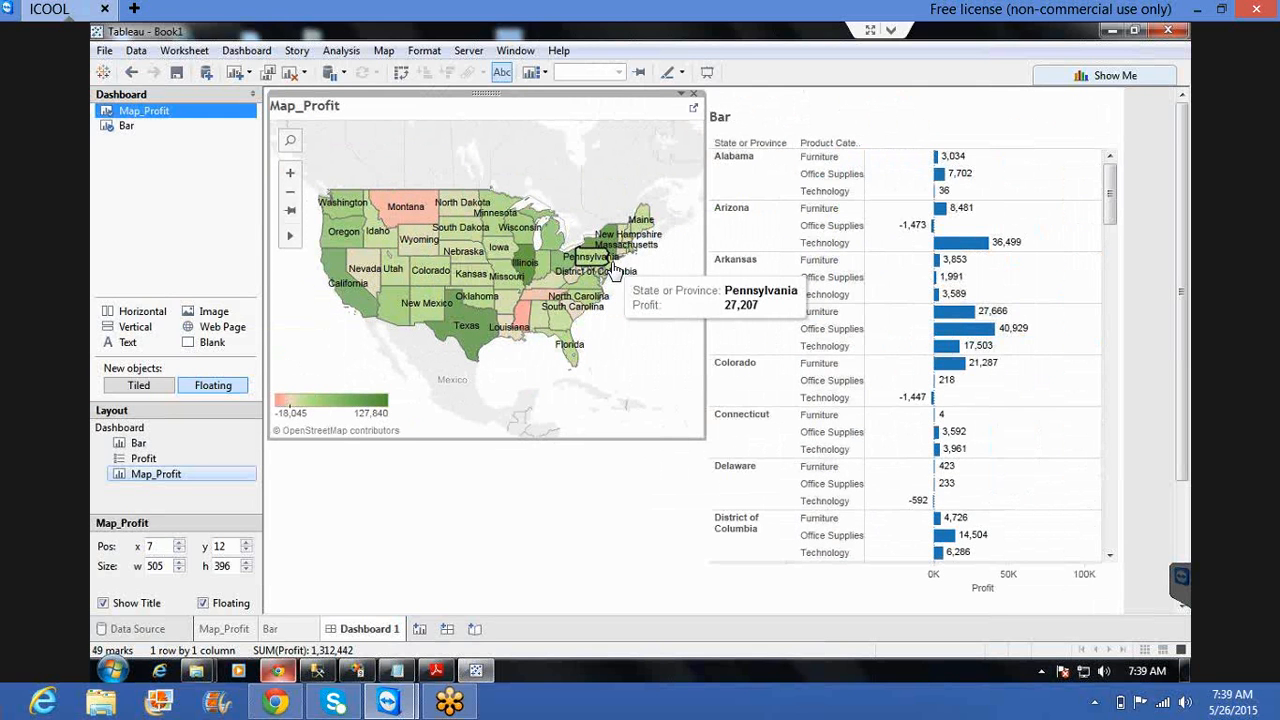
pyautogui.click(618, 541)
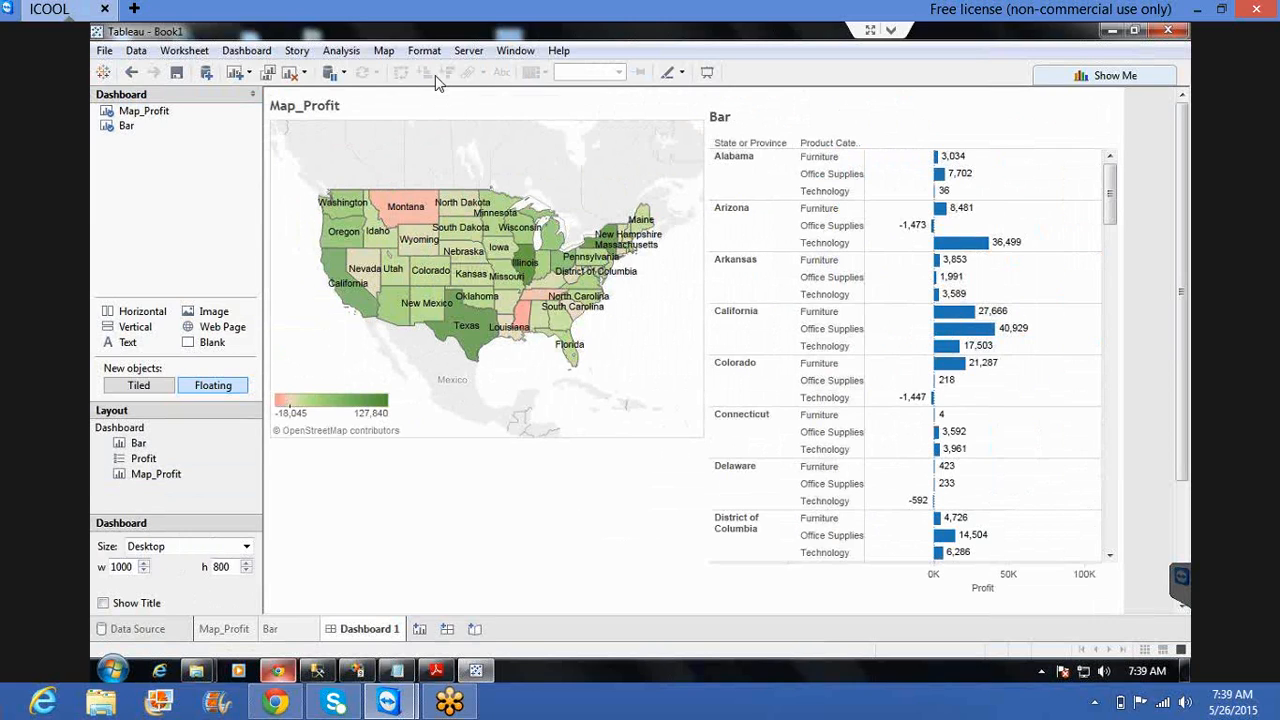
pyautogui.click(467, 51)
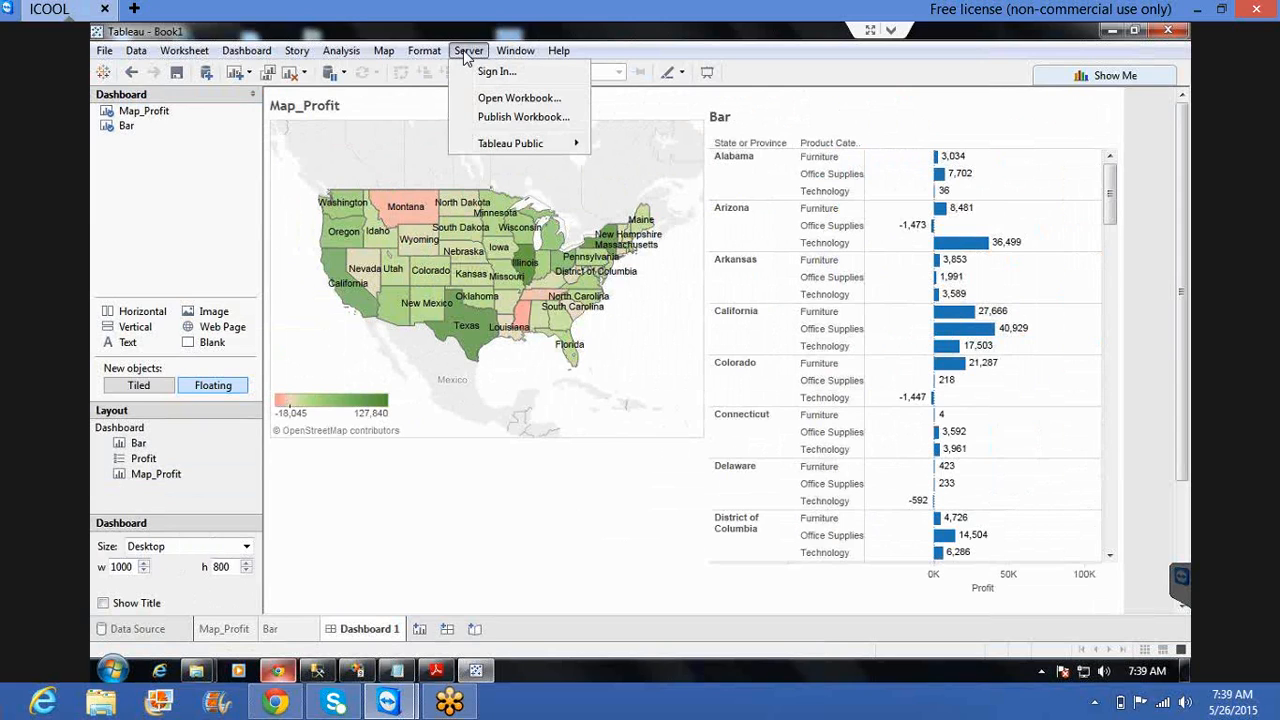
pyautogui.click(495, 72)
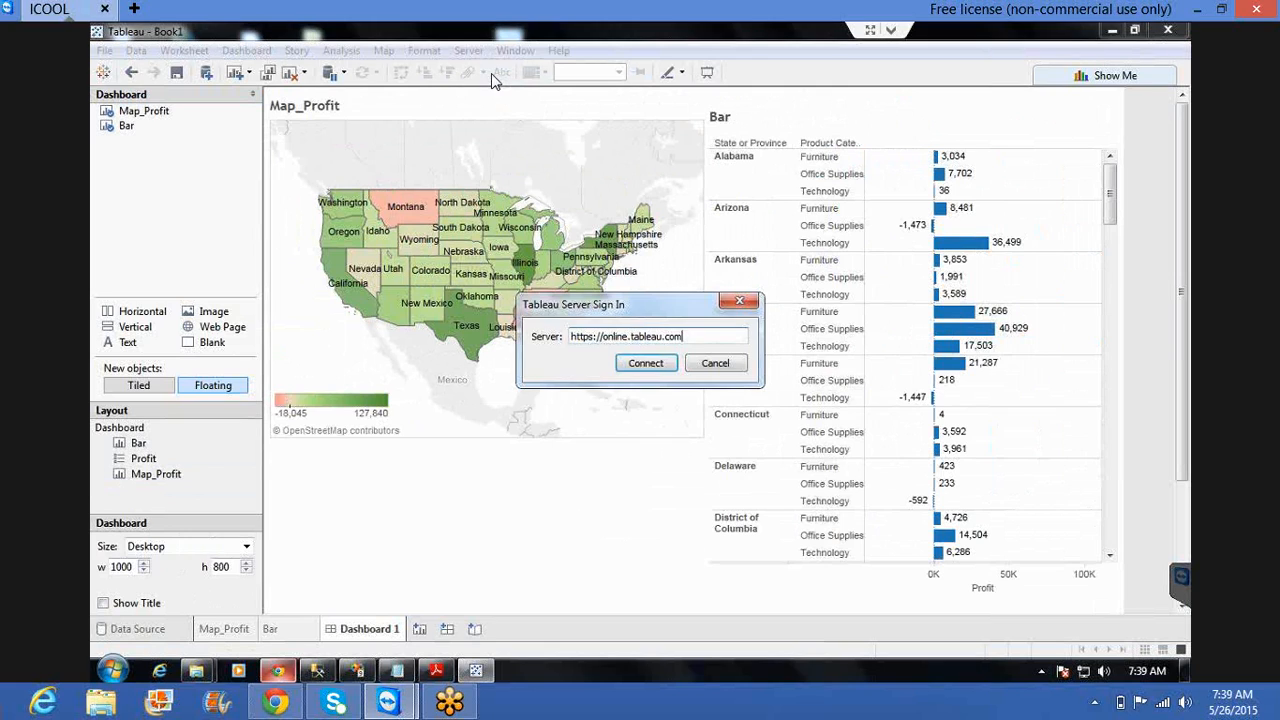